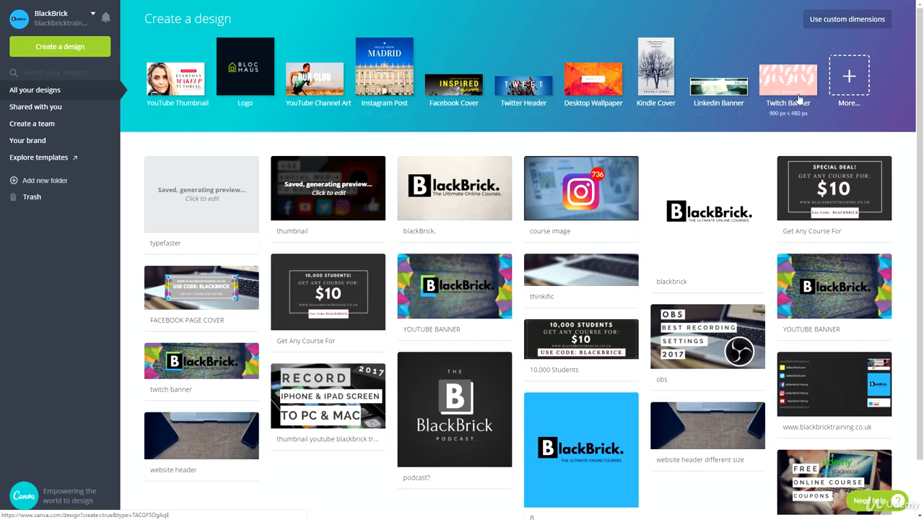
Create a new YouTube Channel Art design from the Social Media & Email Headers category of the full design type list
{"action": "left_click", "coordinate": [864, 81]}
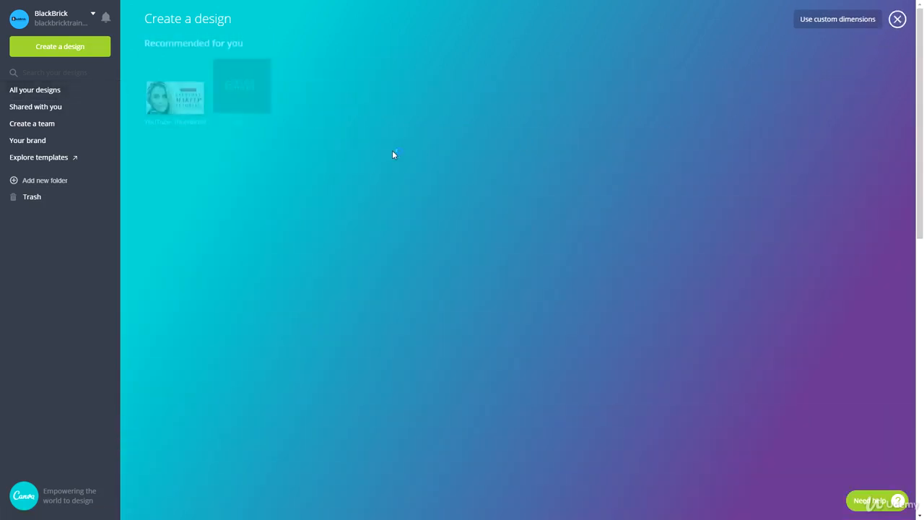
{"action": "scroll", "coordinate": [188, 193], "scroll_direction": "down", "scroll_amount": 2}
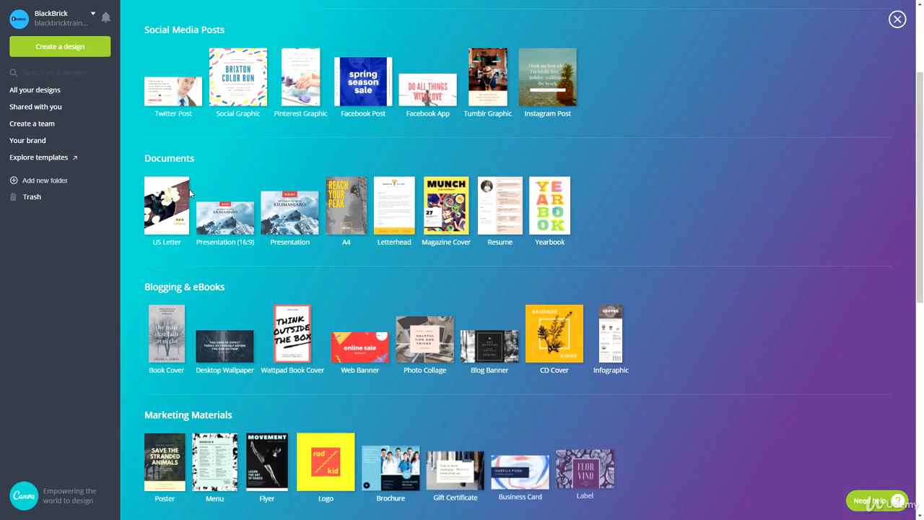
{"action": "scroll", "coordinate": [223, 180], "scroll_direction": "down", "scroll_amount": 3}
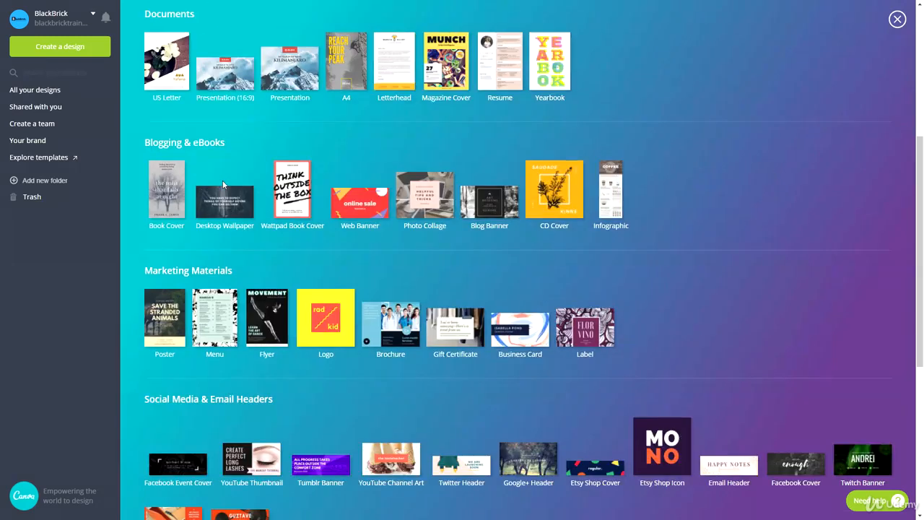
{"action": "scroll", "coordinate": [256, 261], "scroll_direction": "down", "scroll_amount": 3}
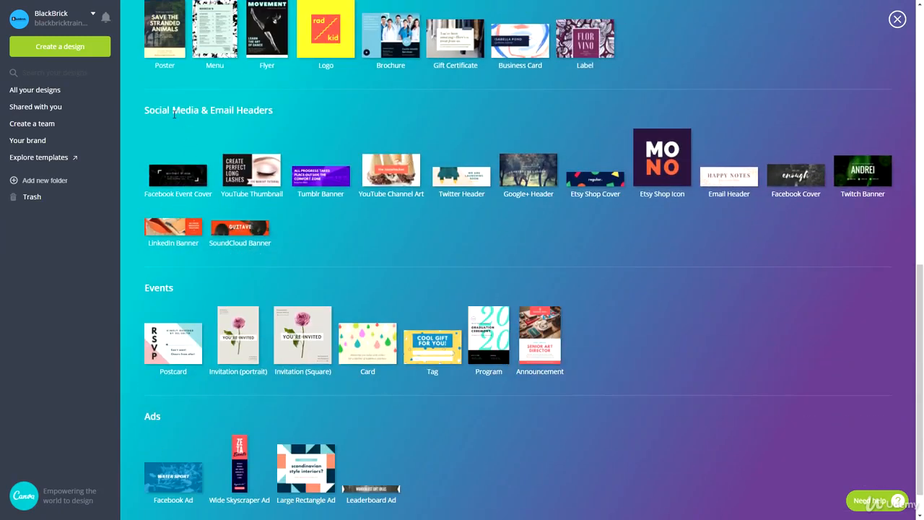
{"action": "left_click_drag", "start_coordinate": [171, 112], "coordinate": [295, 105]}
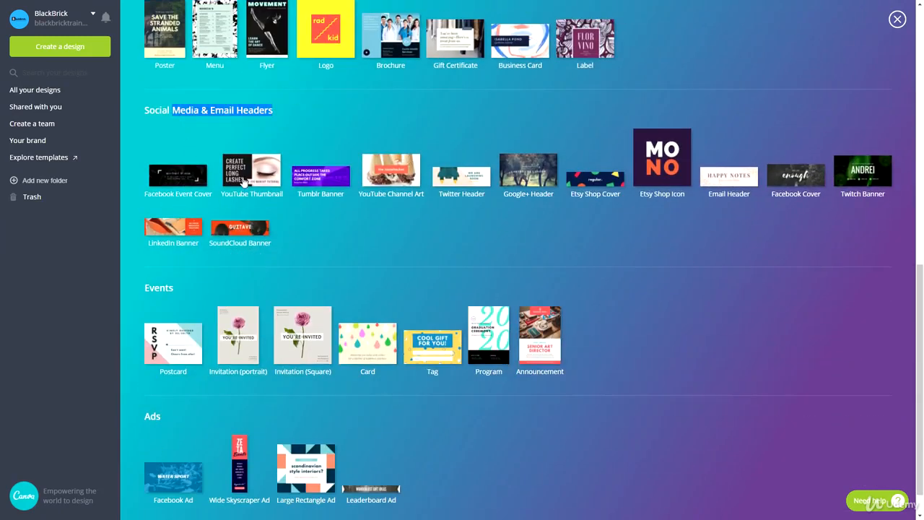
{"action": "left_click", "coordinate": [385, 171]}
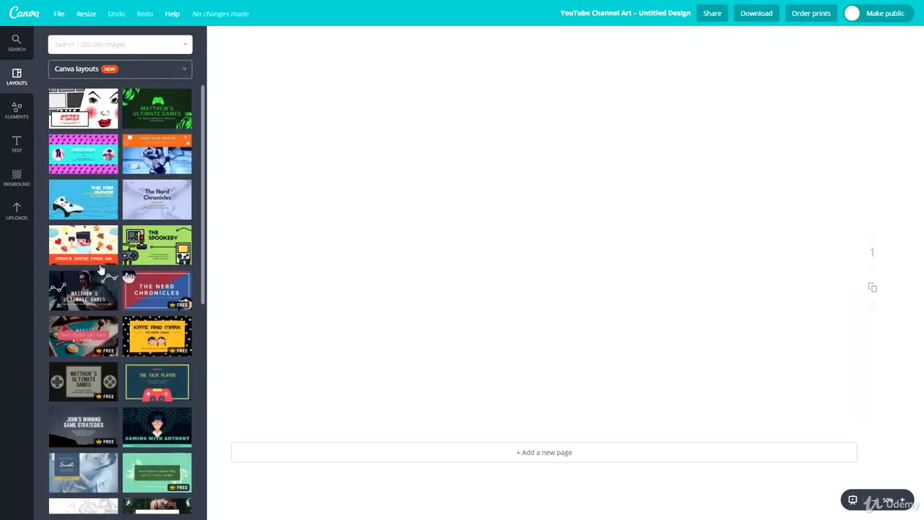
Browse the Canva layouts for YouTube channel art to examine the available banner styles, including free and paid templates
{"action": "scroll", "coordinate": [101, 269], "scroll_direction": "down", "scroll_amount": 3}
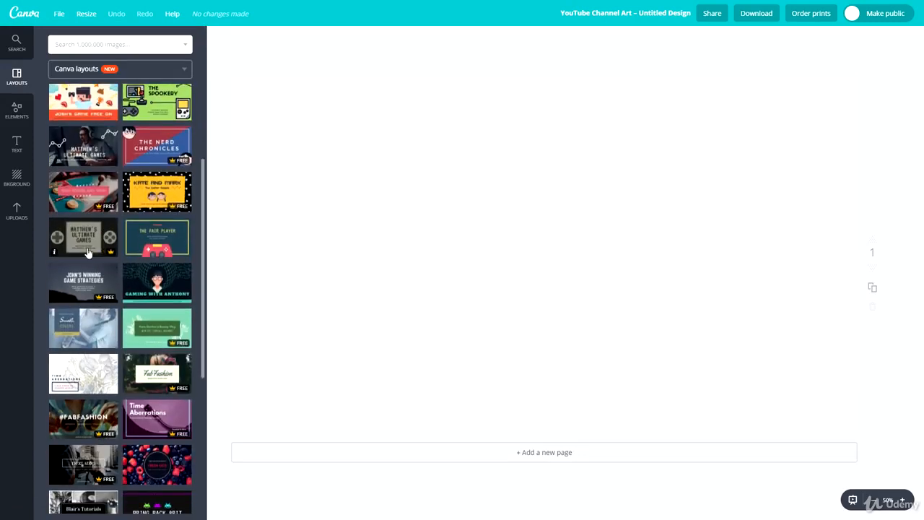
{"action": "scroll", "coordinate": [119, 296], "scroll_direction": "down", "scroll_amount": 3}
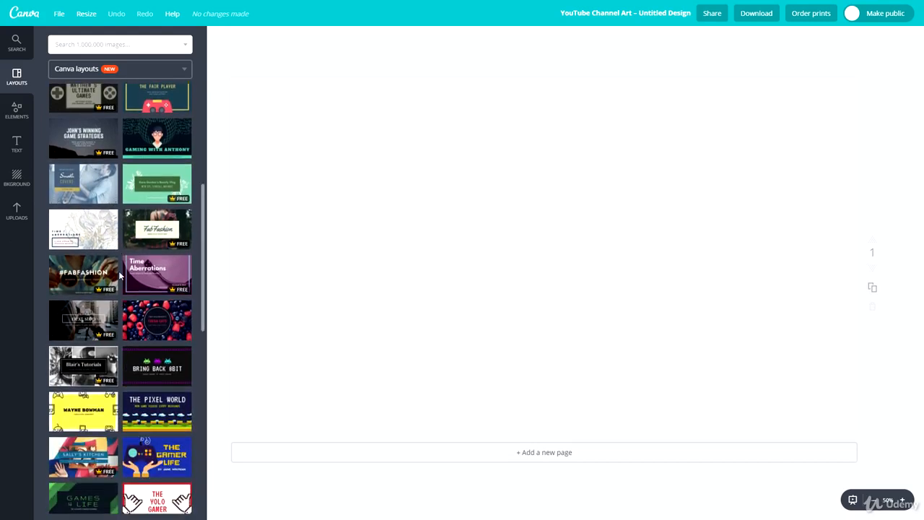
{"action": "scroll", "coordinate": [120, 269], "scroll_direction": "down", "scroll_amount": 3}
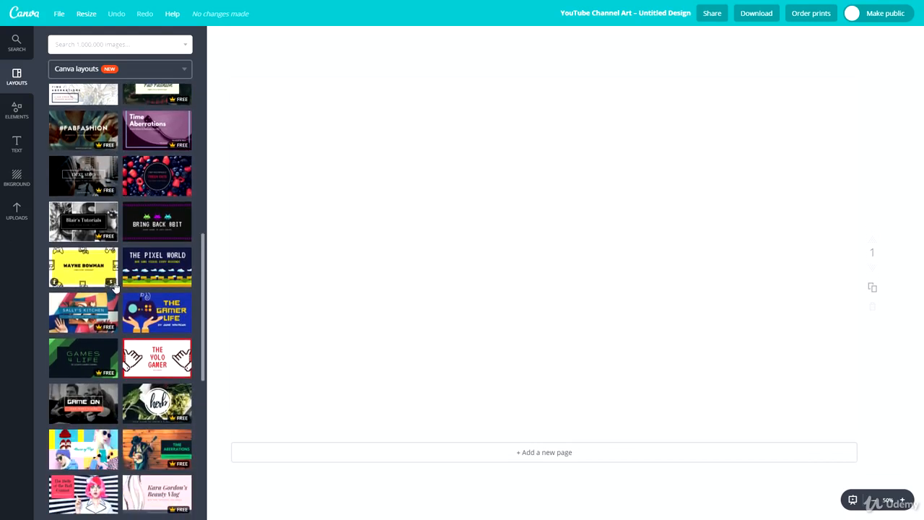
{"action": "scroll", "coordinate": [116, 286], "scroll_direction": "down", "scroll_amount": 3}
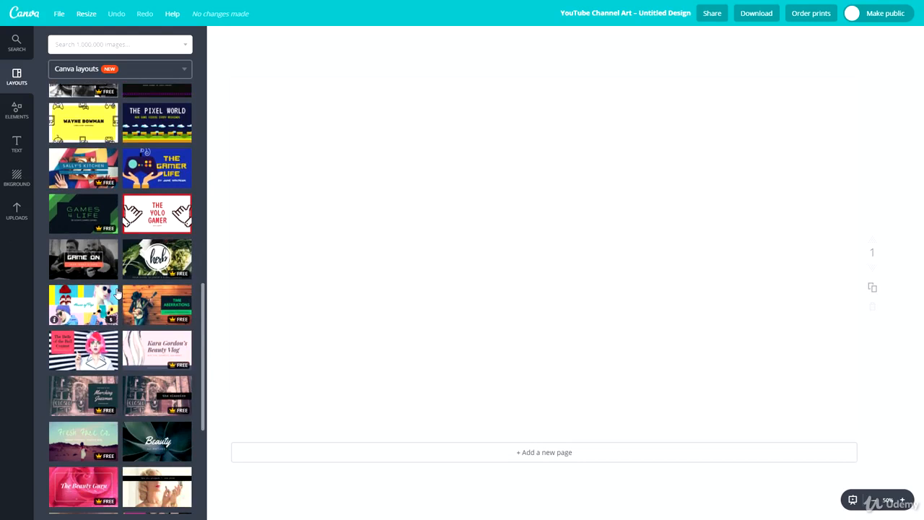
{"action": "scroll", "coordinate": [103, 347], "scroll_direction": "down", "scroll_amount": 3}
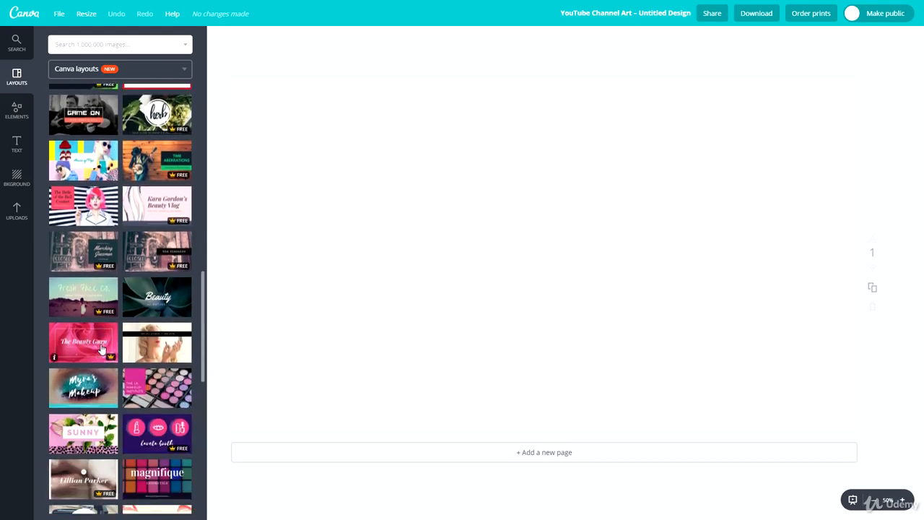
{"action": "scroll", "coordinate": [102, 350], "scroll_direction": "down", "scroll_amount": 2}
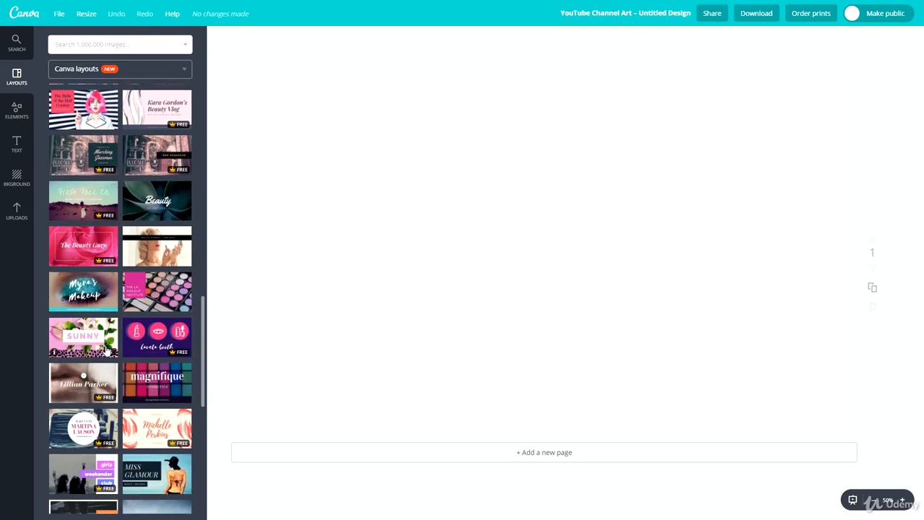
{"action": "scroll", "coordinate": [106, 351], "scroll_direction": "down", "scroll_amount": 6}
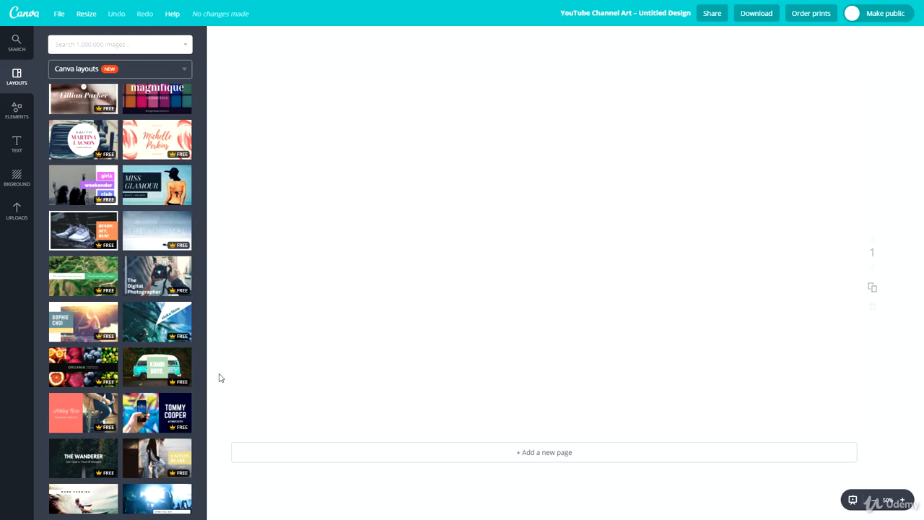
{"action": "scroll", "coordinate": [114, 307], "scroll_direction": "down", "scroll_amount": 3}
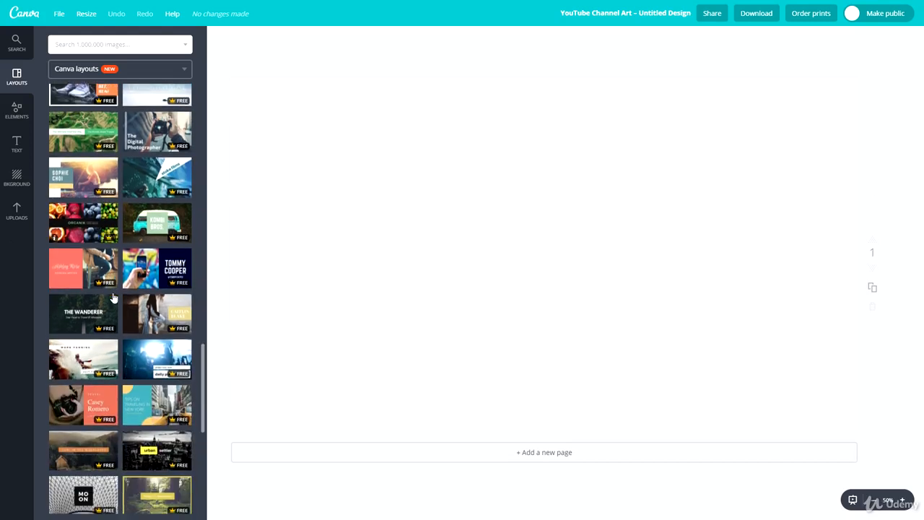
{"action": "scroll", "coordinate": [123, 297], "scroll_direction": "down", "scroll_amount": 2}
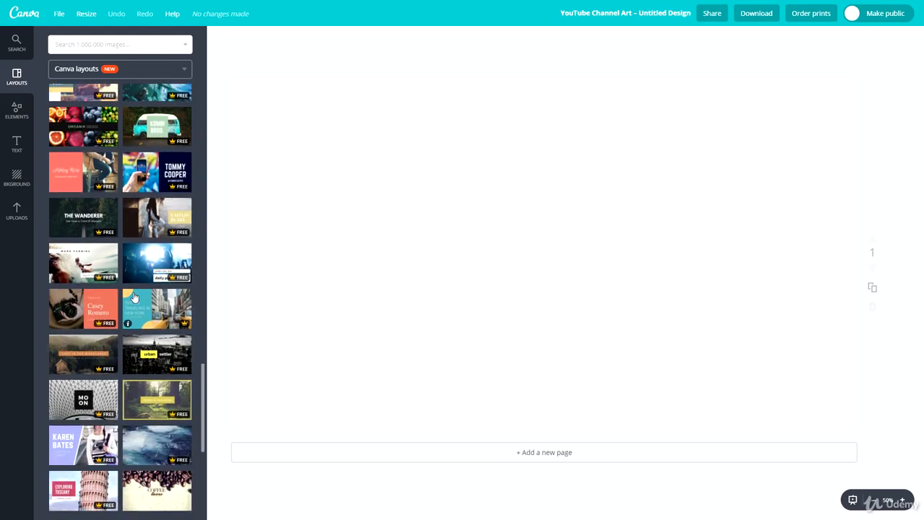
{"action": "scroll", "coordinate": [137, 311], "scroll_direction": "down", "scroll_amount": 6}
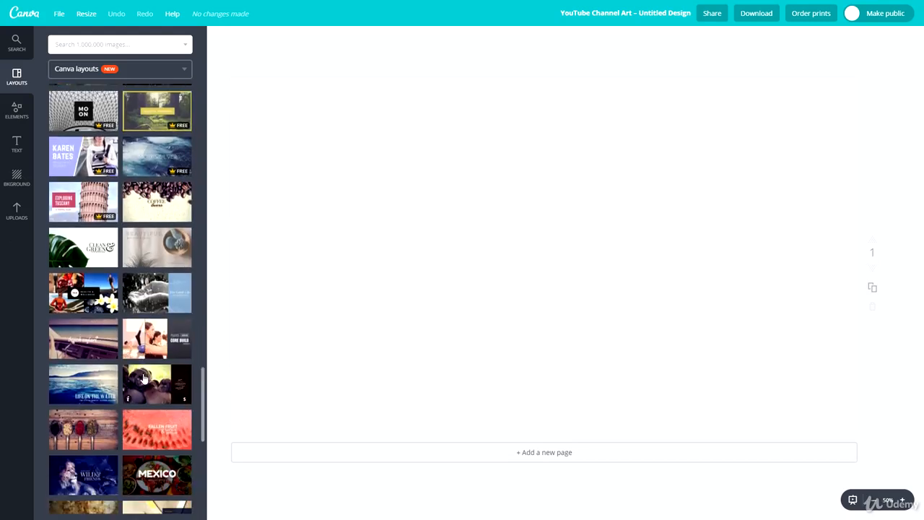
{"action": "scroll", "coordinate": [144, 393], "scroll_direction": "down", "scroll_amount": 3}
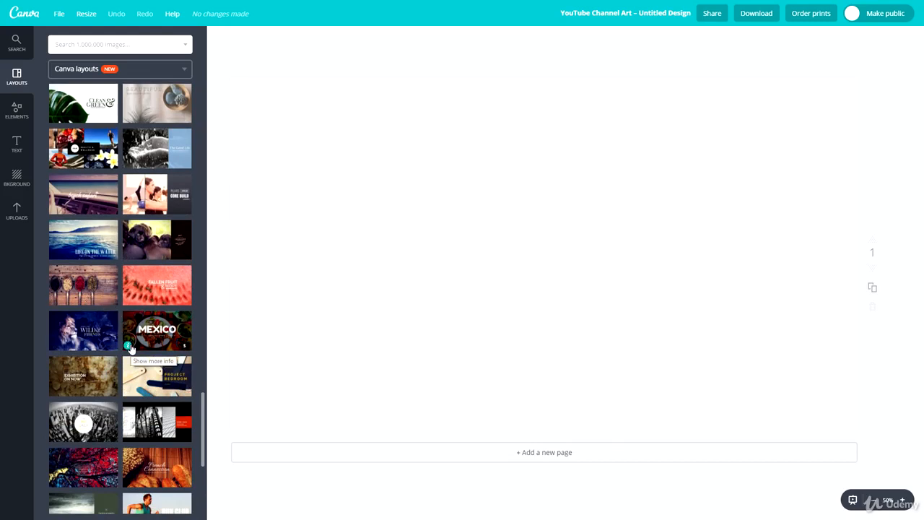
{"action": "scroll", "coordinate": [153, 354], "scroll_direction": "down", "scroll_amount": 1}
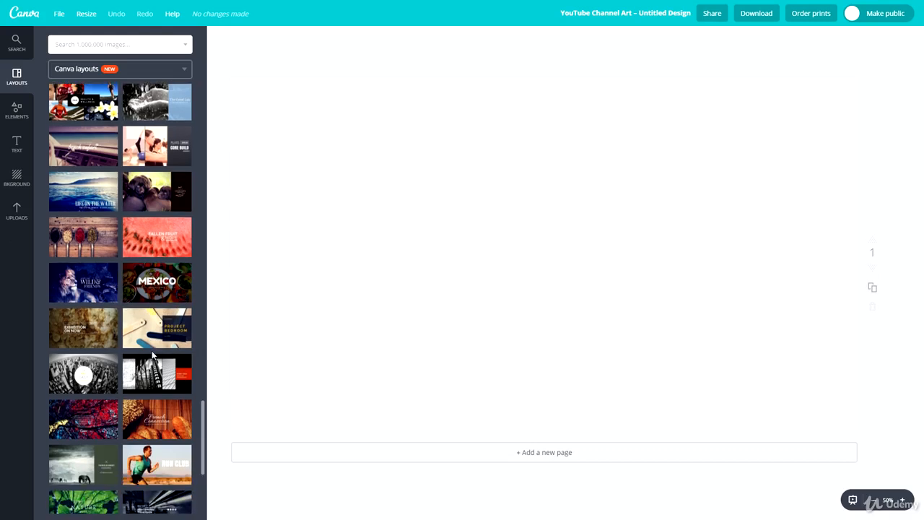
{"action": "scroll", "coordinate": [152, 354], "scroll_direction": "down", "scroll_amount": 3}
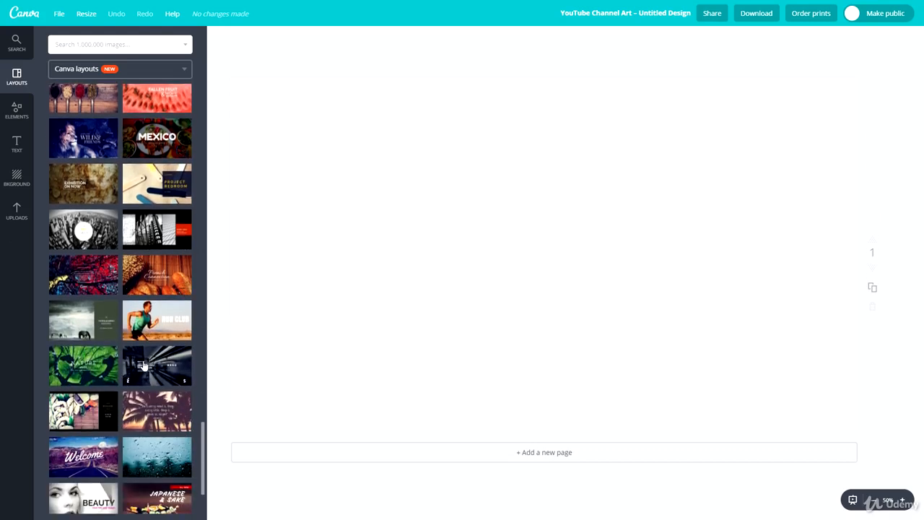
{"action": "scroll", "coordinate": [145, 451], "scroll_direction": "down", "scroll_amount": 1}
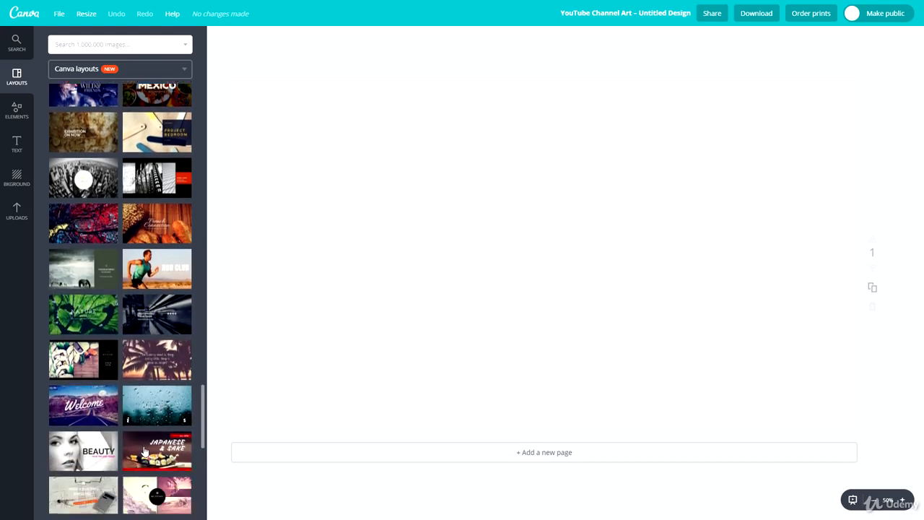
{"action": "scroll", "coordinate": [145, 451], "scroll_direction": "down", "scroll_amount": 4}
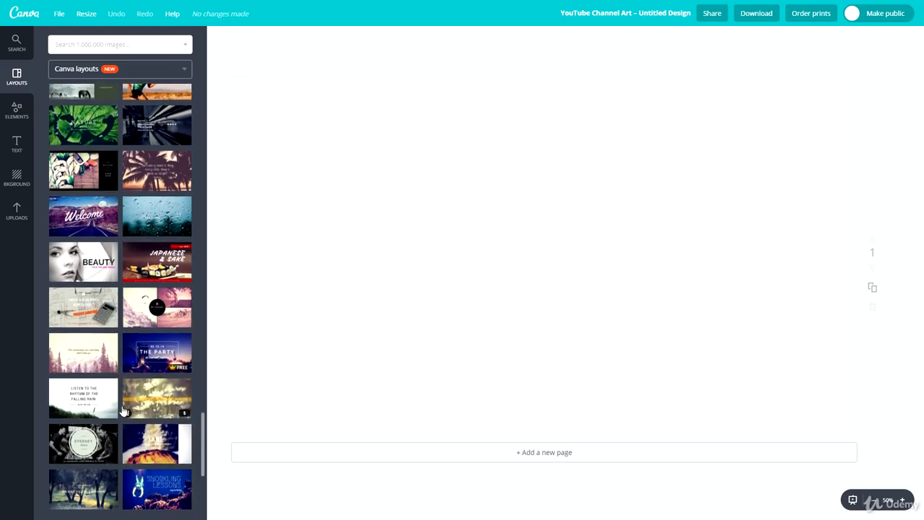
{"action": "scroll", "coordinate": [123, 410], "scroll_direction": "down", "scroll_amount": 4}
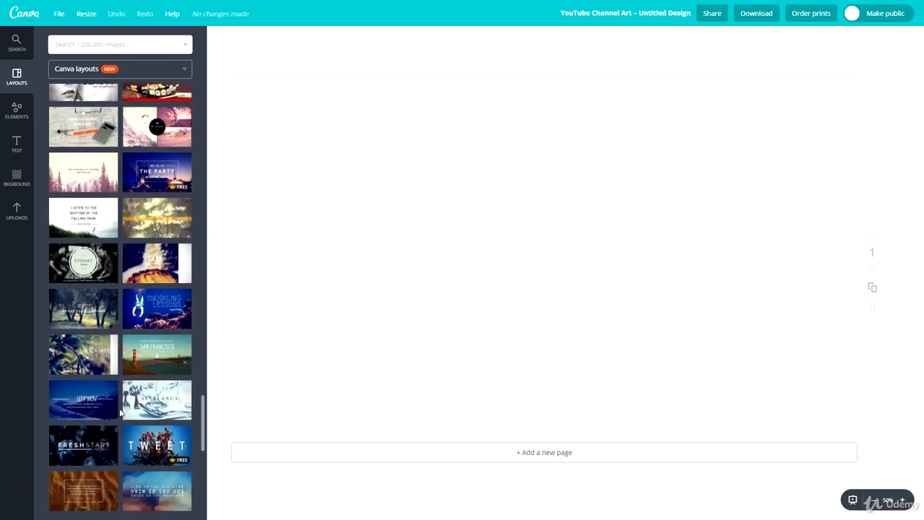
{"action": "scroll", "coordinate": [121, 409], "scroll_direction": "down", "scroll_amount": 4}
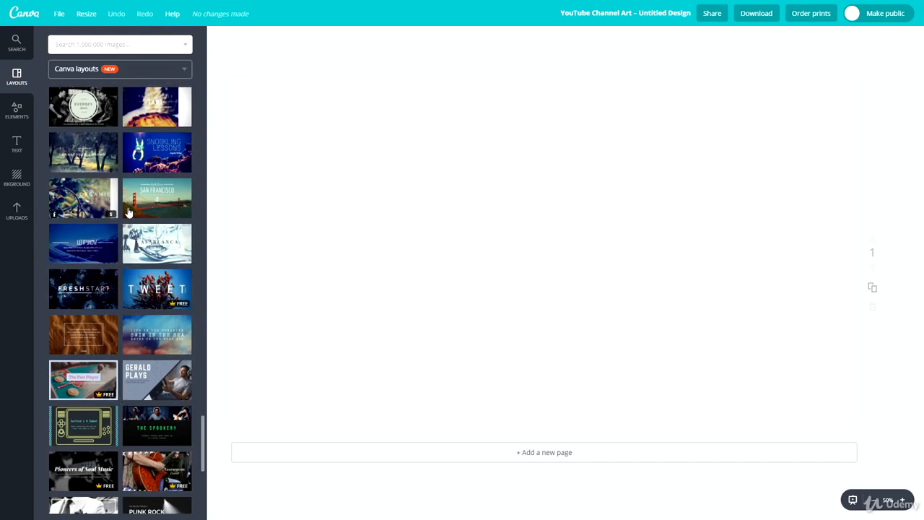
{"action": "scroll", "coordinate": [129, 212], "scroll_direction": "down", "scroll_amount": 3}
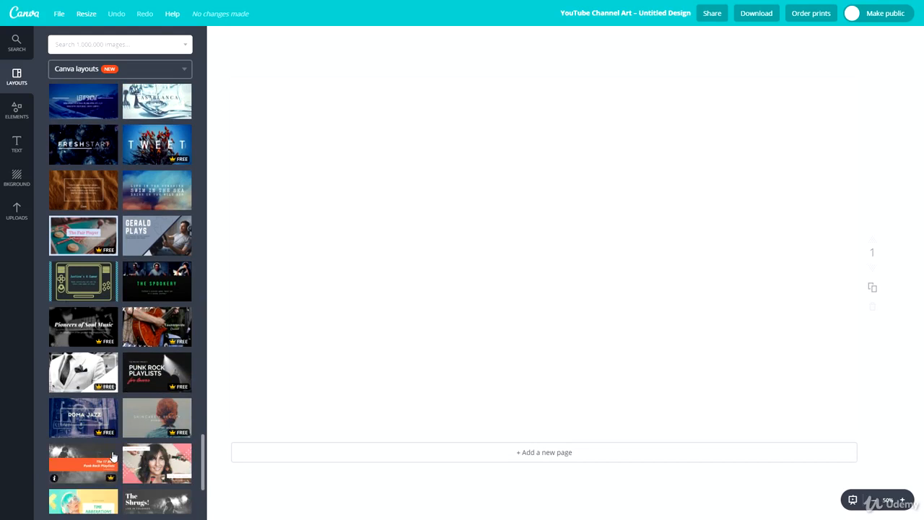
{"action": "scroll", "coordinate": [110, 454], "scroll_direction": "down", "scroll_amount": 1}
{"action": "scroll", "coordinate": [102, 427], "scroll_direction": "down", "scroll_amount": 2}
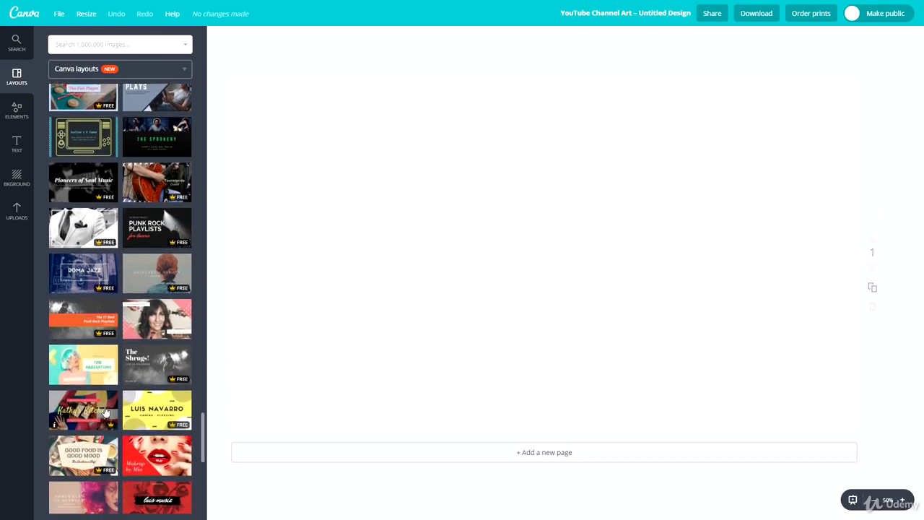
{"action": "scroll", "coordinate": [104, 411], "scroll_direction": "down", "scroll_amount": 4}
{"action": "scroll", "coordinate": [109, 405], "scroll_direction": "down", "scroll_amount": 1}
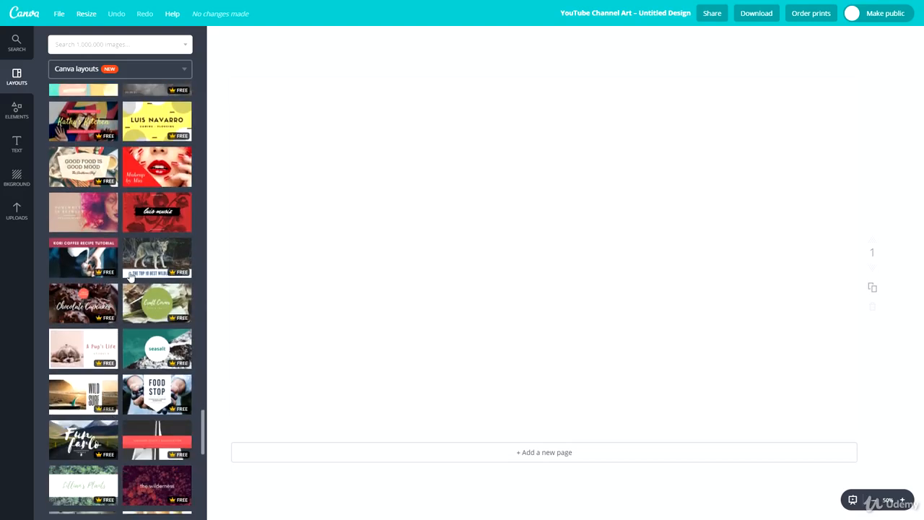
{"action": "scroll", "coordinate": [128, 278], "scroll_direction": "down", "scroll_amount": 2}
{"action": "scroll", "coordinate": [125, 288], "scroll_direction": "down", "scroll_amount": 1}
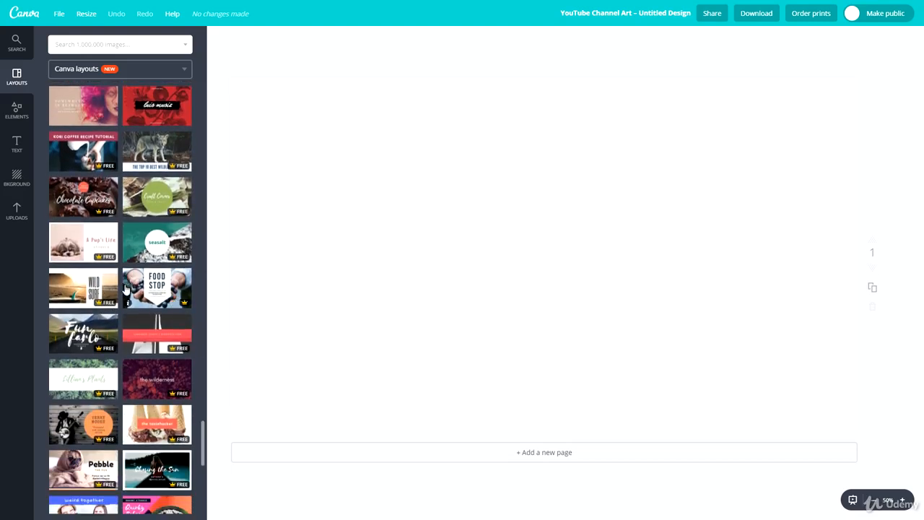
{"action": "scroll", "coordinate": [126, 288], "scroll_direction": "down", "scroll_amount": 2}
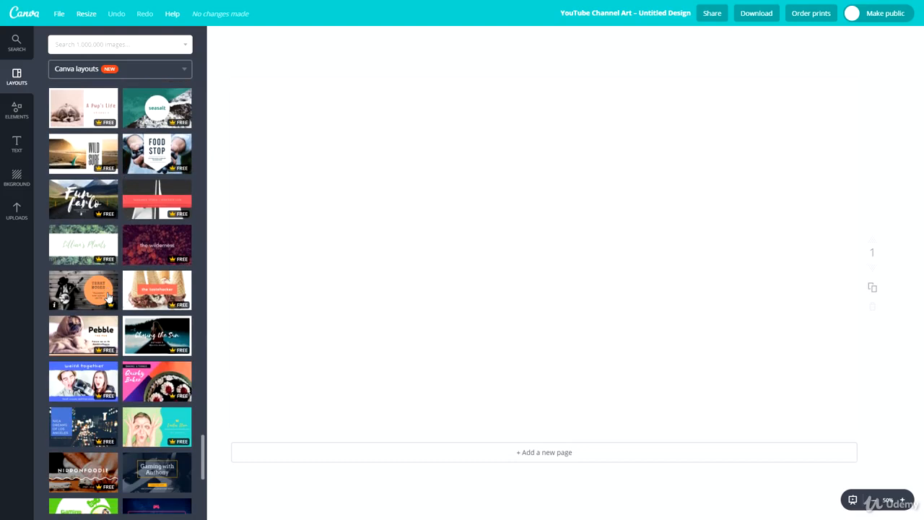
{"action": "scroll", "coordinate": [109, 297], "scroll_direction": "down", "scroll_amount": 2}
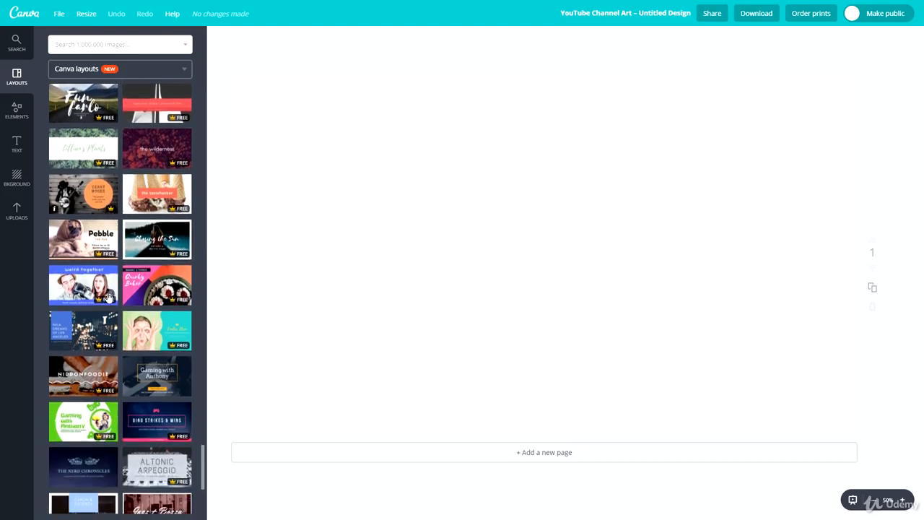
{"action": "scroll", "coordinate": [137, 346], "scroll_direction": "down", "scroll_amount": 2}
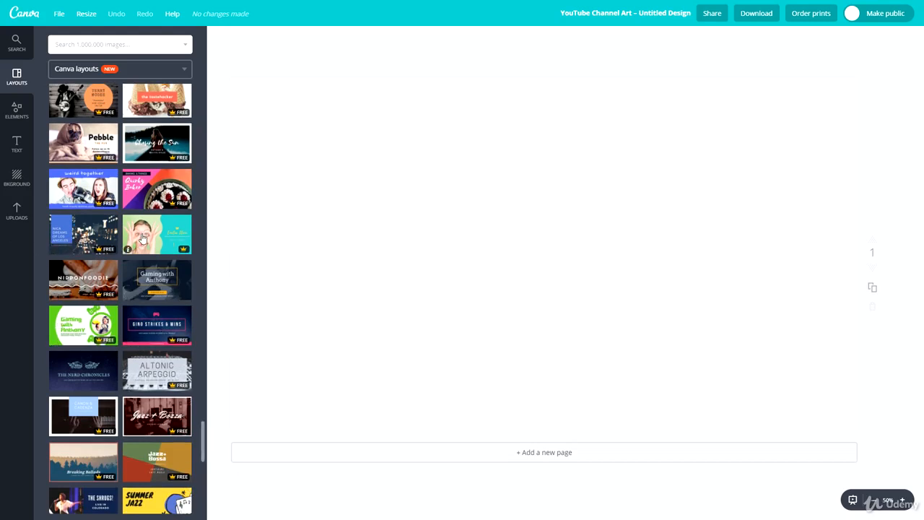
{"action": "scroll", "coordinate": [135, 217], "scroll_direction": "down", "scroll_amount": 1}
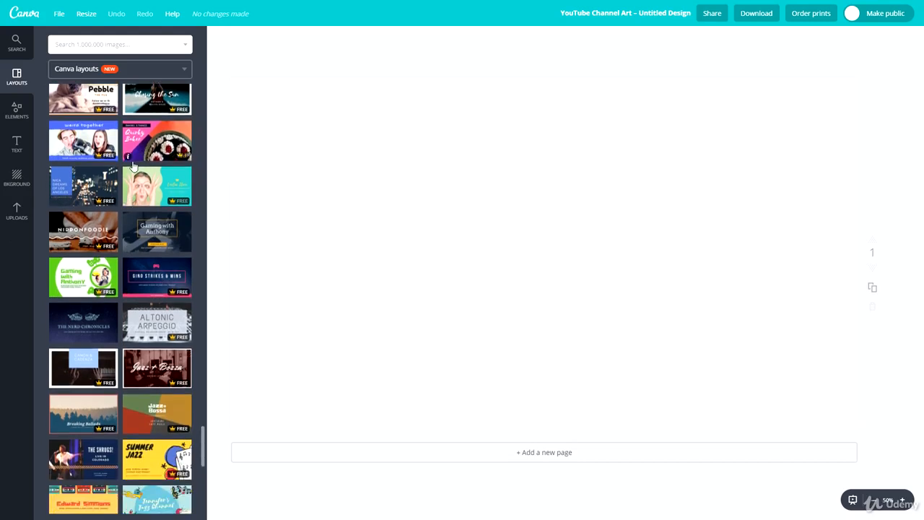
{"action": "scroll", "coordinate": [149, 288], "scroll_direction": "down", "scroll_amount": 1}
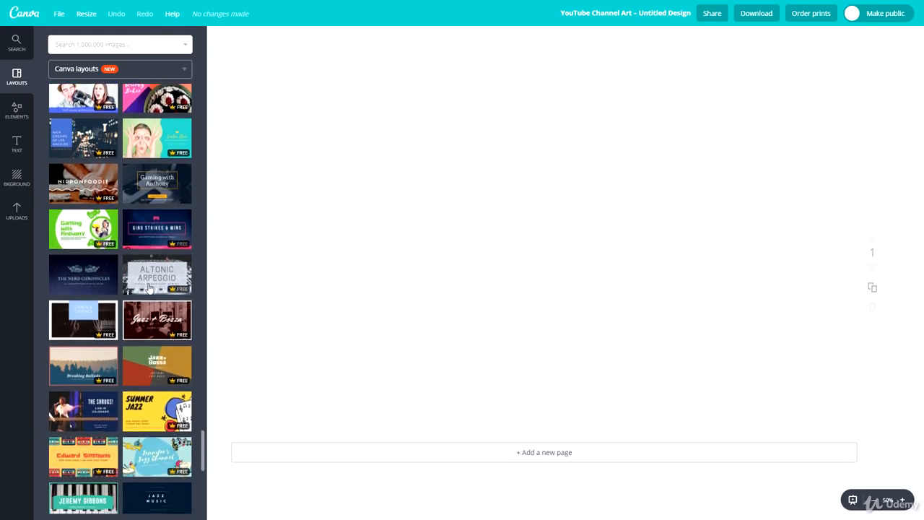
{"action": "scroll", "coordinate": [150, 288], "scroll_direction": "down", "scroll_amount": 2}
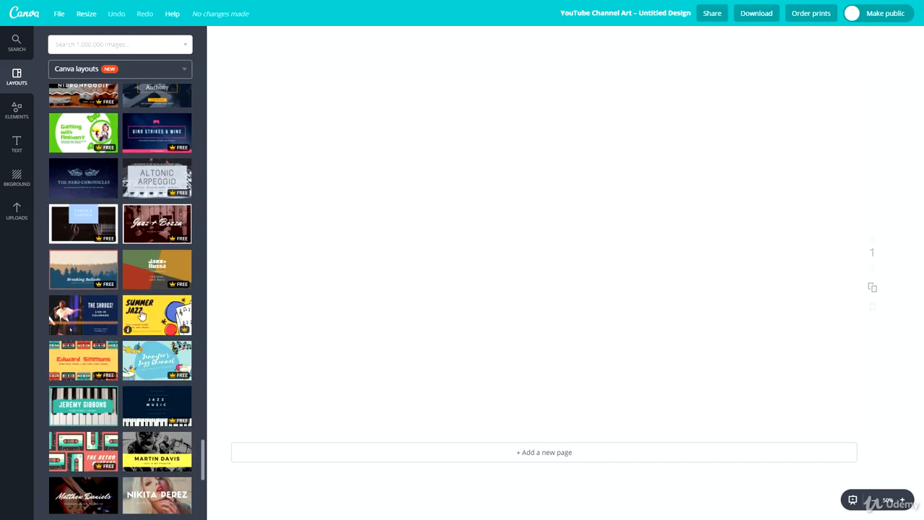
{"action": "scroll", "coordinate": [147, 321], "scroll_direction": "down", "scroll_amount": 1}
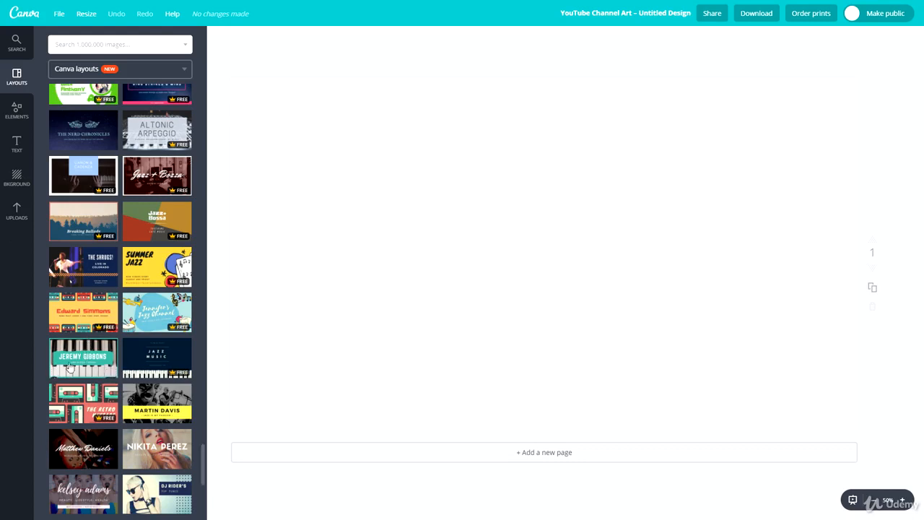
{"action": "scroll", "coordinate": [69, 367], "scroll_direction": "down", "scroll_amount": 3}
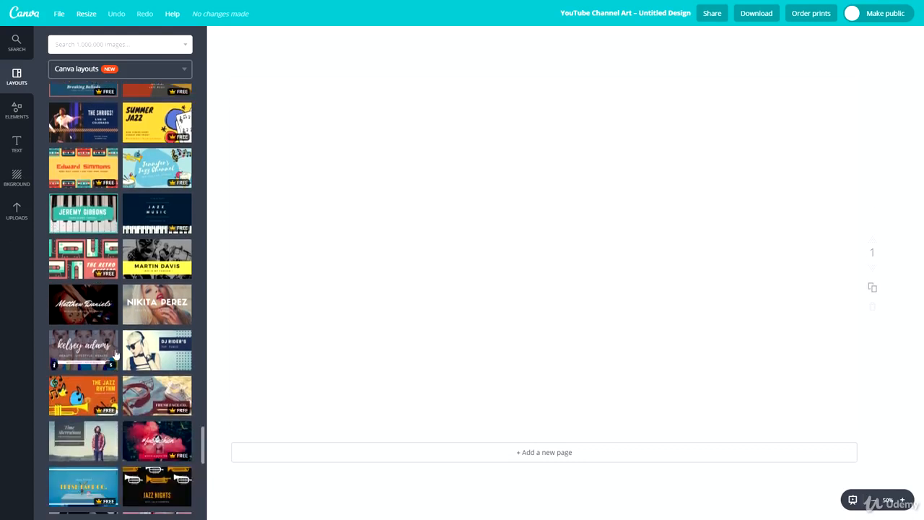
Apply the free black-and-white guitarist layout with the "Rock & Pop Music" subtitle to the blank channel art page
{"action": "scroll", "coordinate": [142, 376], "scroll_direction": "down", "scroll_amount": 2}
{"action": "scroll", "coordinate": [144, 387], "scroll_direction": "down", "scroll_amount": 1}
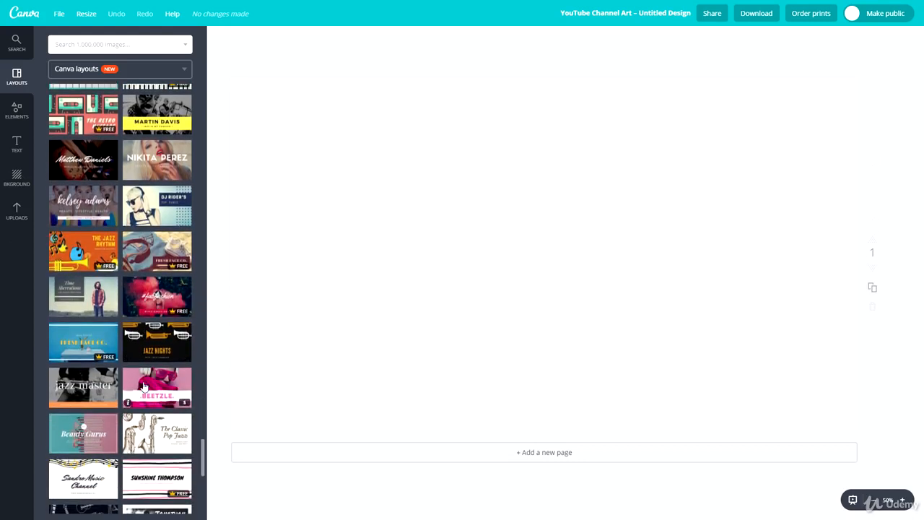
{"action": "scroll", "coordinate": [143, 386], "scroll_direction": "down", "scroll_amount": 4}
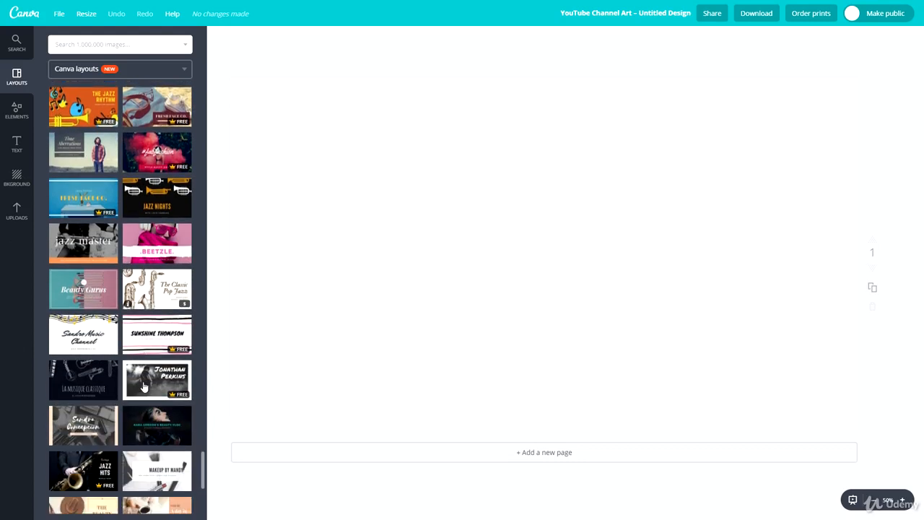
{"action": "scroll", "coordinate": [142, 390], "scroll_direction": "down", "scroll_amount": 3}
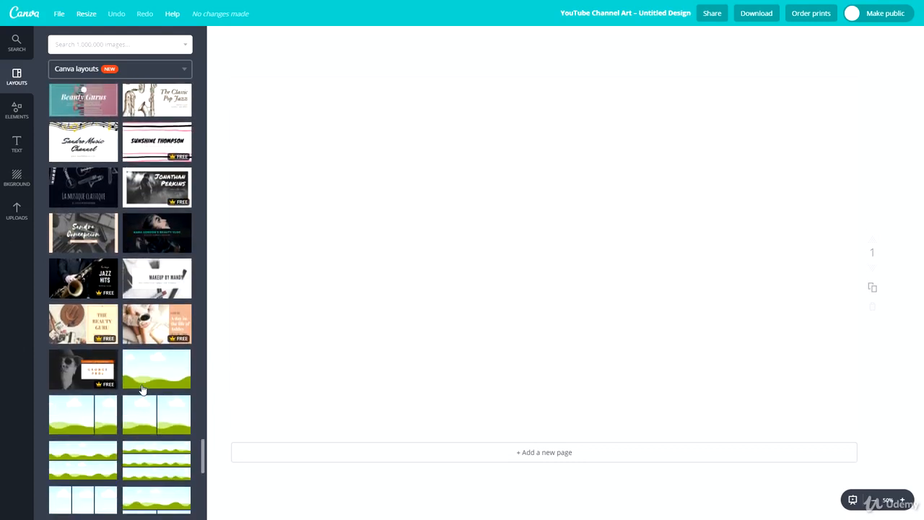
{"action": "left_click", "coordinate": [148, 201]}
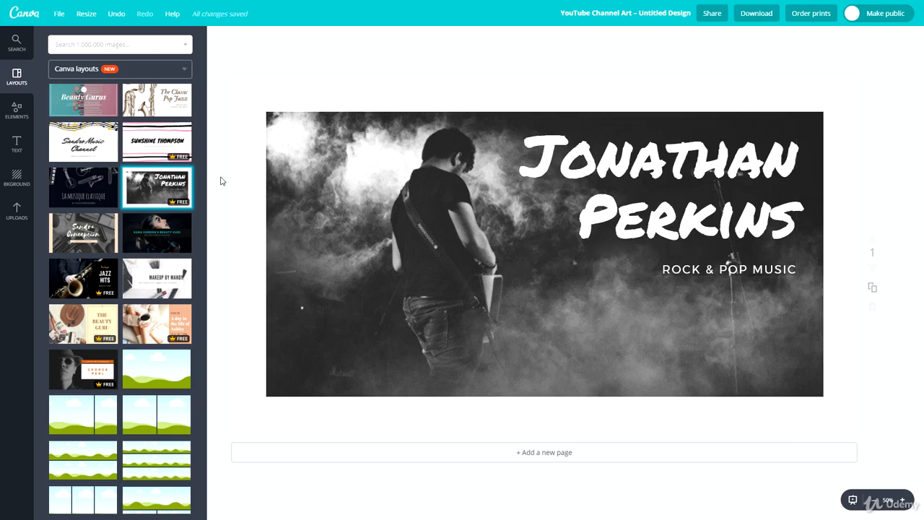
{"action": "left_click_drag", "start_coordinate": [216, 195], "coordinate": [892, 318]}
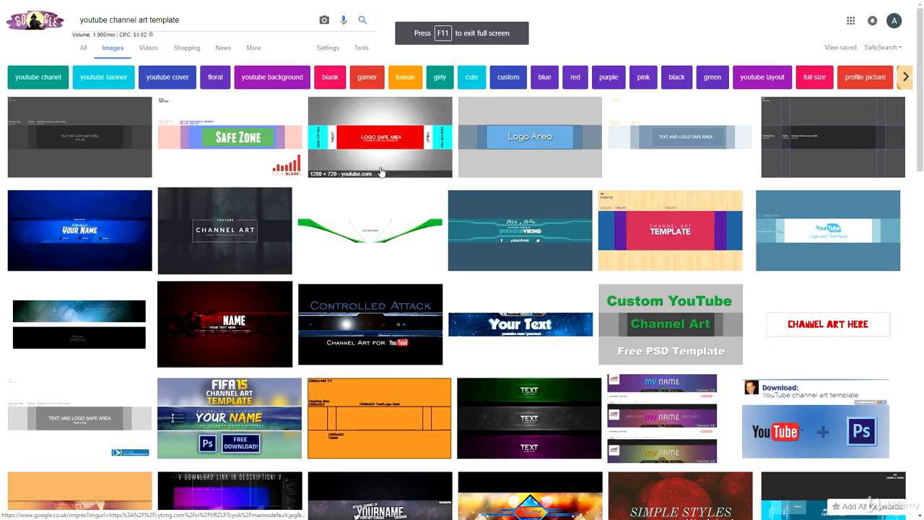
Switch to Google Images and examine several YouTube channel art templates for the TV, desktop, tablet and text-and-logo safe areas
{"action": "left_click_drag", "start_coordinate": [84, 19], "coordinate": [124, 20]}
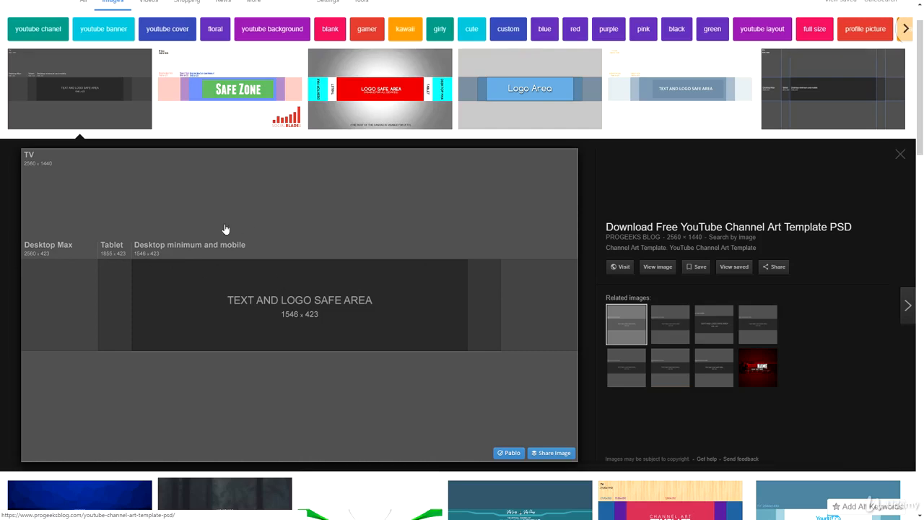
{"action": "scroll", "coordinate": [227, 229], "scroll_direction": "up", "scroll_amount": 1}
{"action": "left_click", "coordinate": [720, 142]}
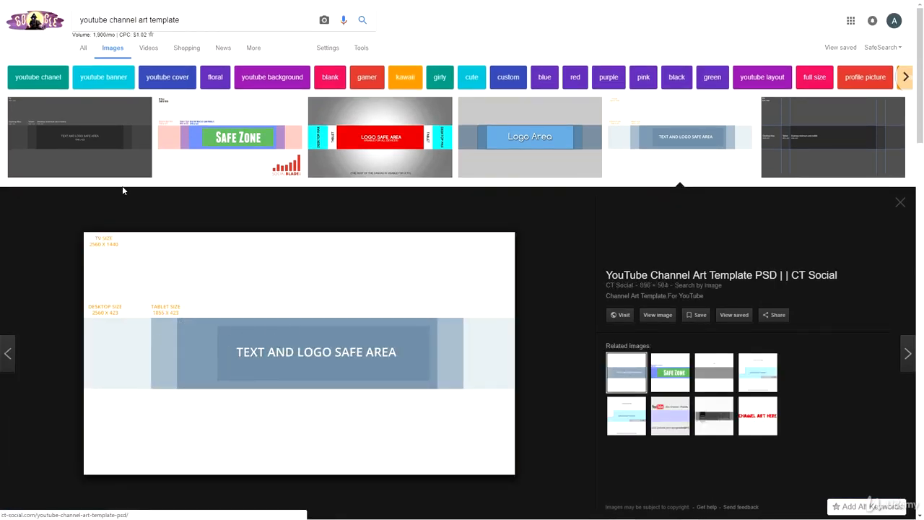
{"action": "scroll", "coordinate": [122, 186], "scroll_direction": "down", "scroll_amount": 6}
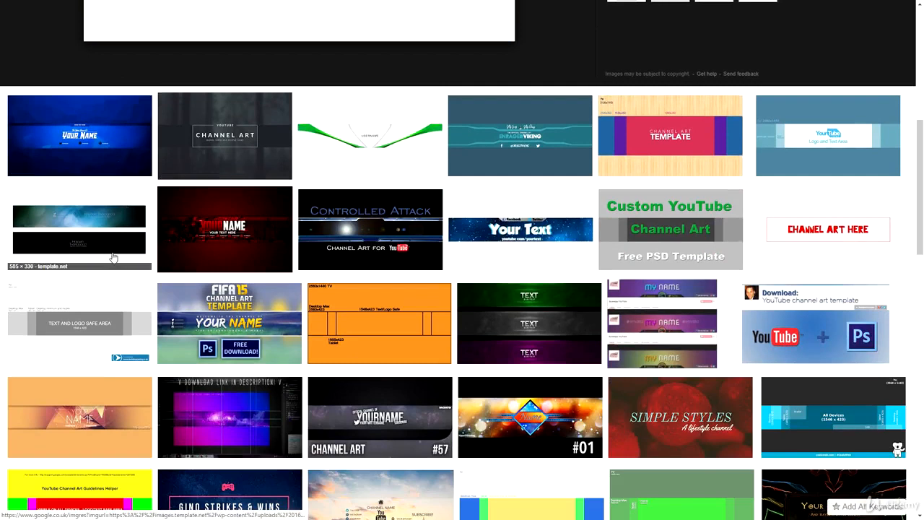
{"action": "left_click", "coordinate": [103, 336]}
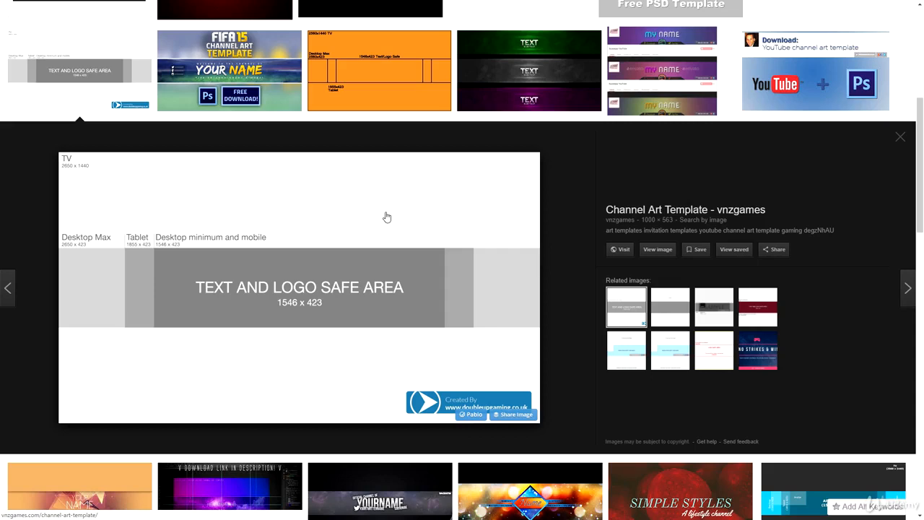
{"action": "scroll", "coordinate": [424, 282], "scroll_direction": "up", "scroll_amount": 5}
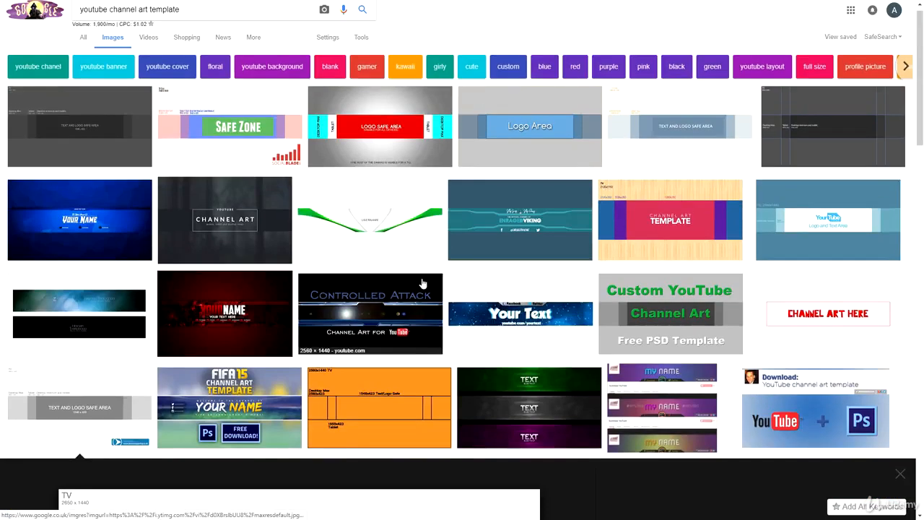
{"action": "left_click", "coordinate": [409, 145]}
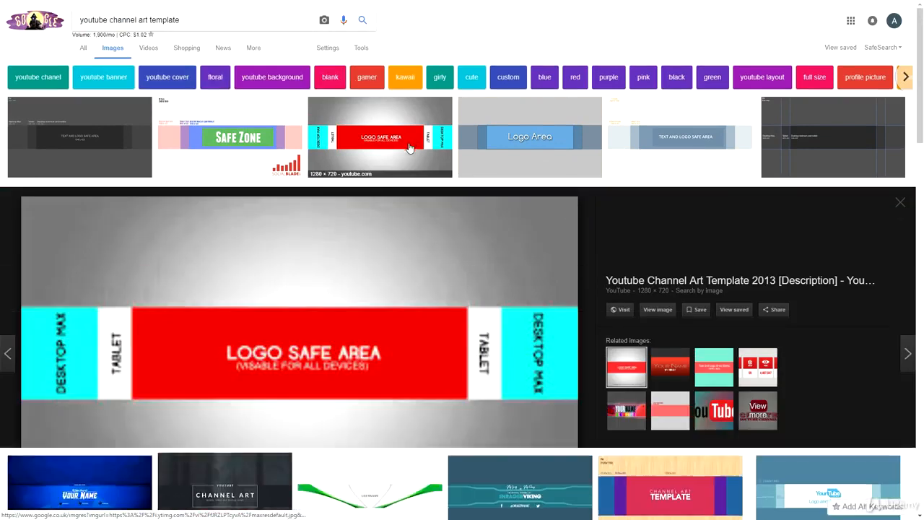
{"action": "left_click", "coordinate": [855, 130]}
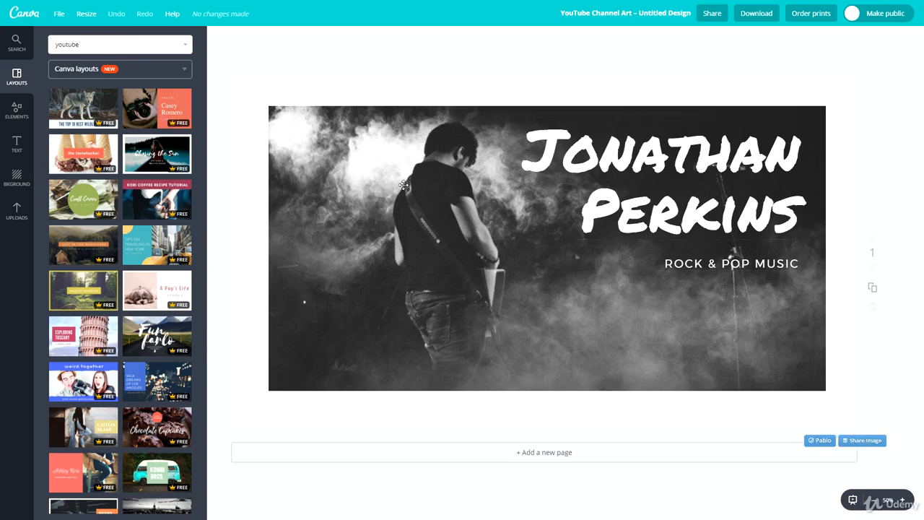
Rename the design as "youtube channel art"
{"action": "left_click", "coordinate": [556, 142]}
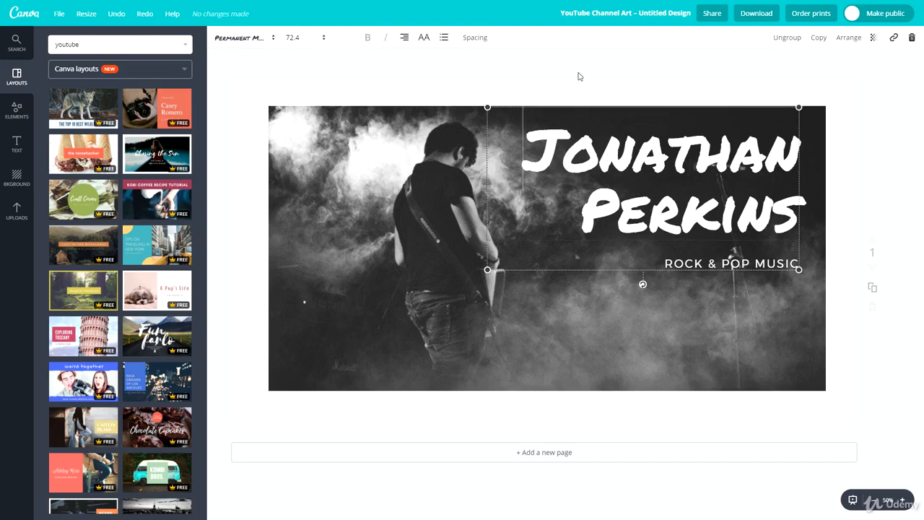
{"action": "left_click", "coordinate": [606, 14]}
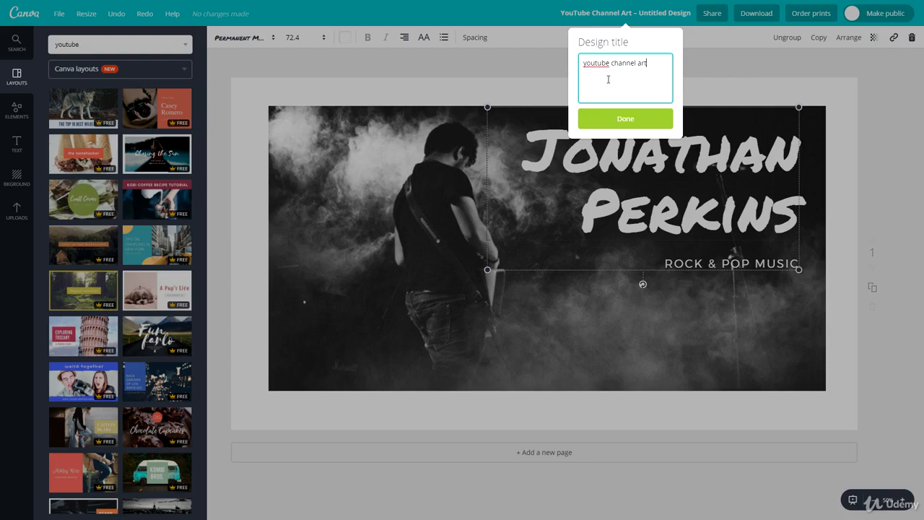
{"action": "key", "text": "Return"}
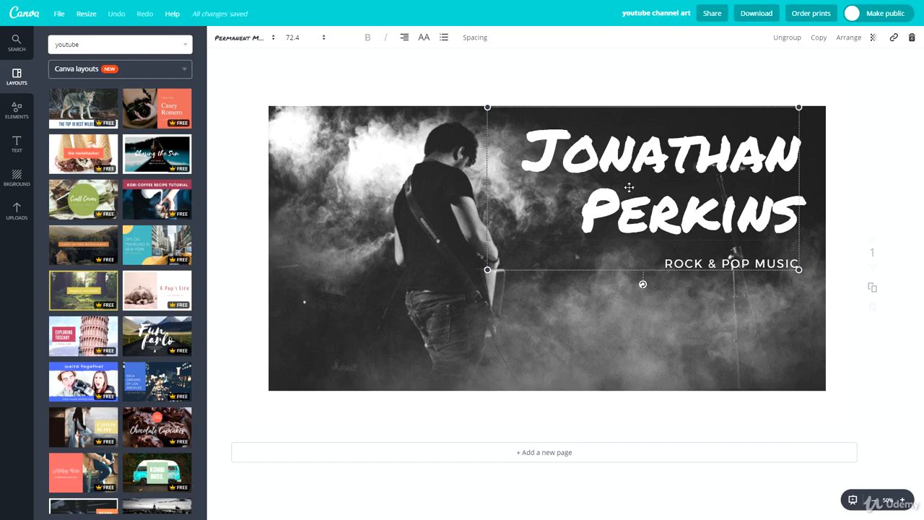
Open the background choices and examine the available colours, patterns and textures
{"action": "left_click", "coordinate": [343, 195]}
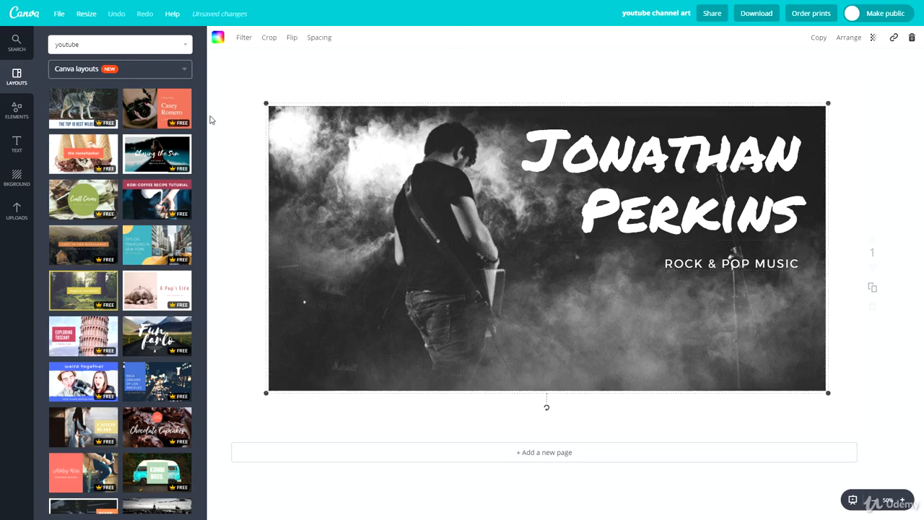
{"action": "left_click", "coordinate": [243, 123]}
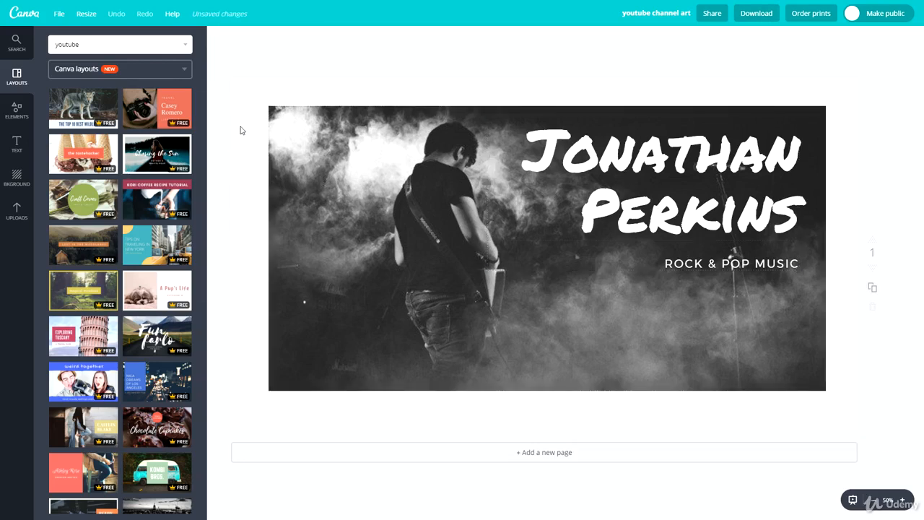
{"action": "left_click", "coordinate": [13, 185]}
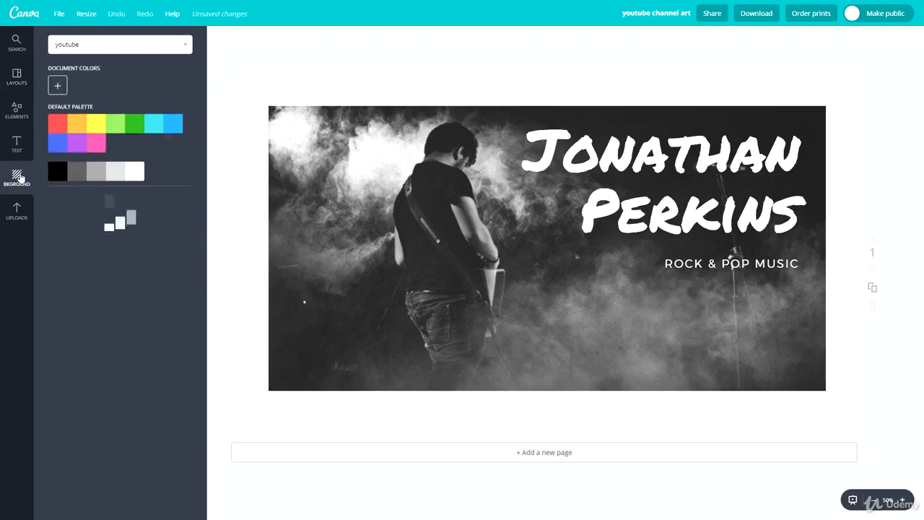
{"action": "scroll", "coordinate": [156, 420], "scroll_direction": "down", "scroll_amount": 5}
{"action": "scroll", "coordinate": [156, 419], "scroll_direction": "down", "scroll_amount": 3}
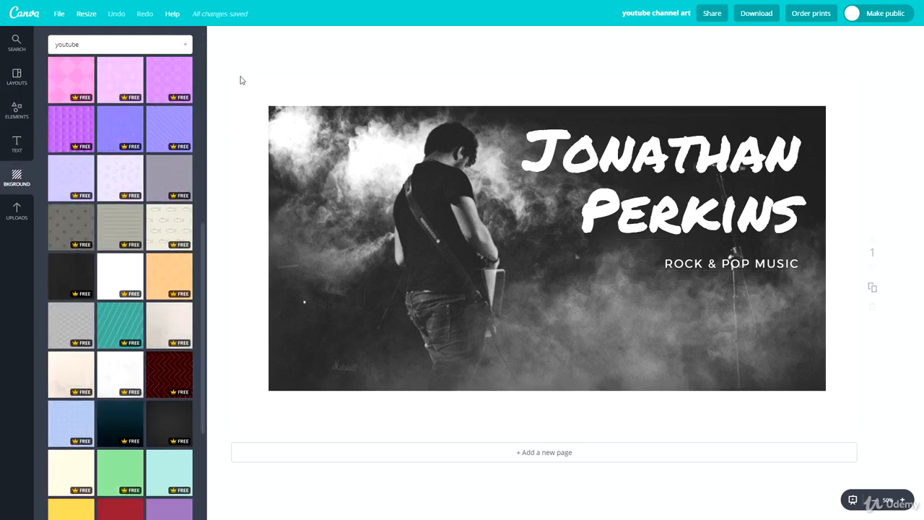
Try moving the guitarist photo slightly down and undo the move
{"action": "mouse_move", "coordinate": [347, 250]}
{"action": "left_mouse_down"}
{"action": "mouse_move", "coordinate": [594, 250]}
{"action": "mouse_move", "coordinate": [311, 255]}
{"action": "mouse_move", "coordinate": [347, 260]}
{"action": "left_mouse_up"}
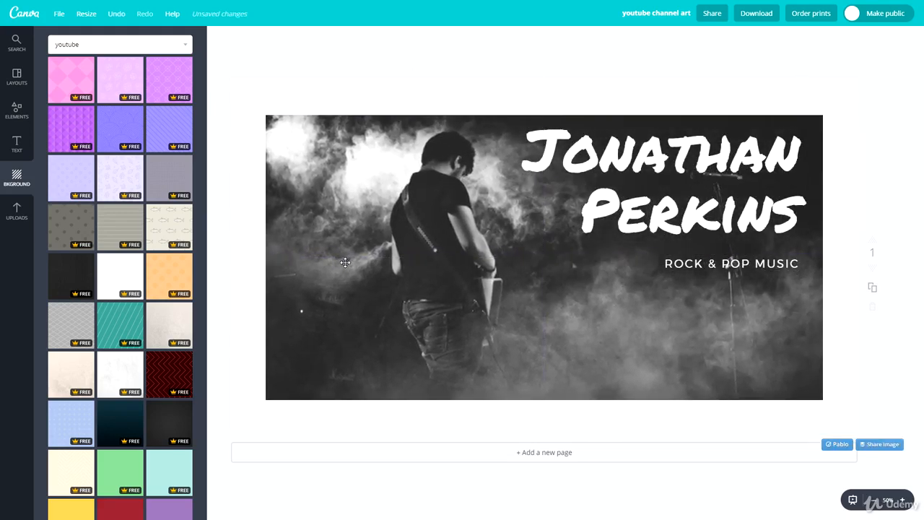
{"action": "key", "text": "ctrl+z"}
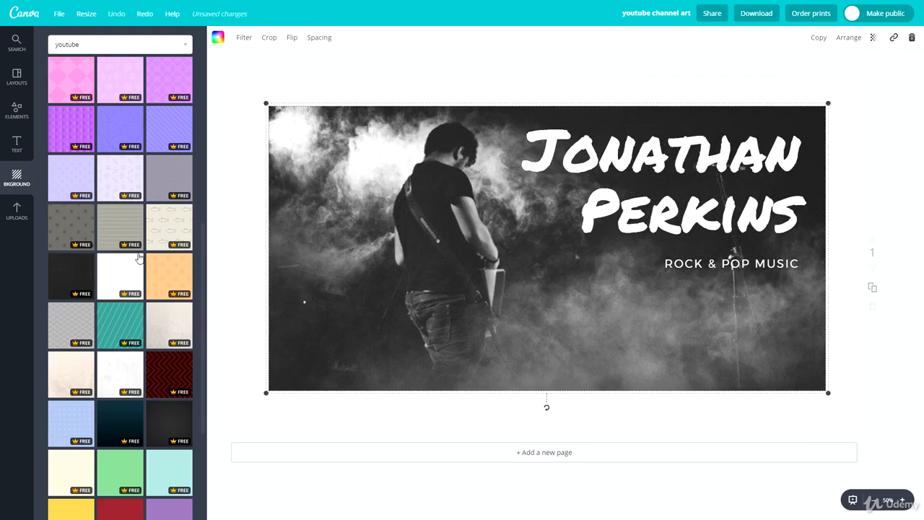
Try the black textured, dark blue gradient and white textured backgrounds behind the guitarist photo
{"action": "left_click", "coordinate": [81, 267]}
{"action": "scroll", "coordinate": [80, 267], "scroll_direction": "down", "scroll_amount": 2}
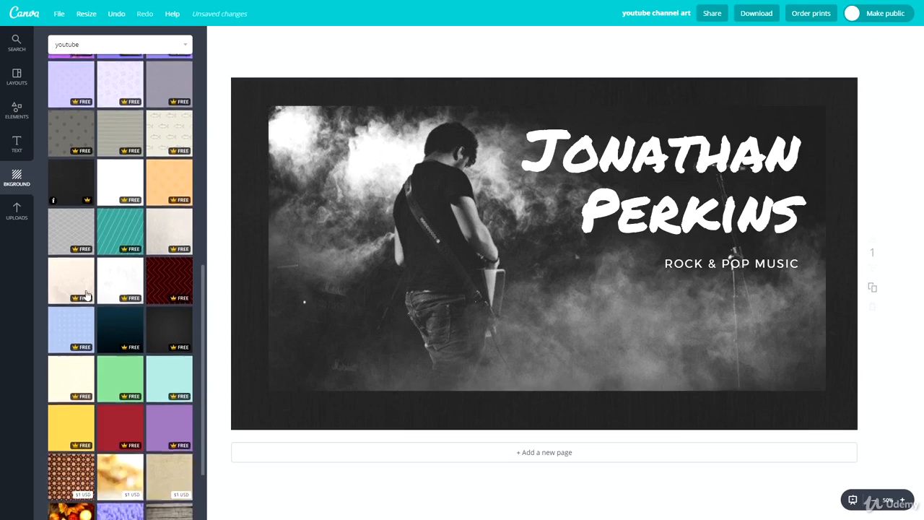
{"action": "left_click", "coordinate": [128, 324]}
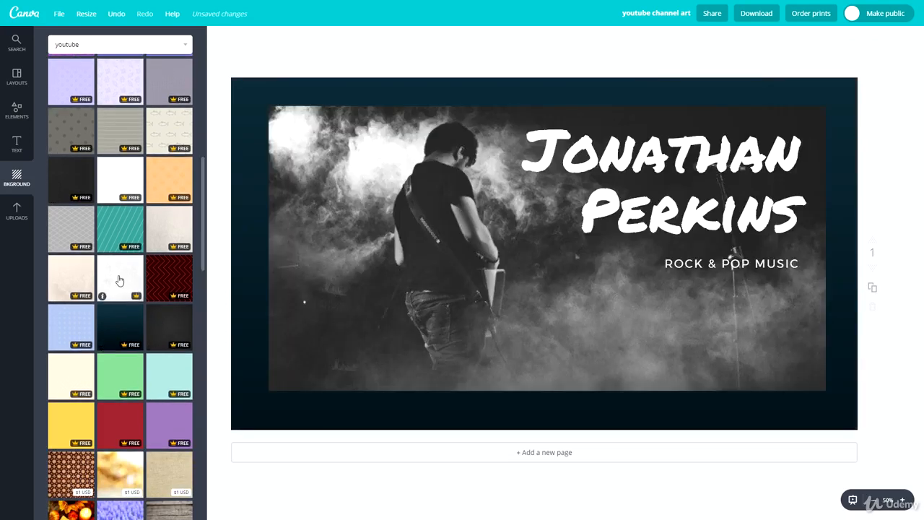
{"action": "left_click", "coordinate": [118, 279]}
Set the page background to plain white from the default palette
{"action": "scroll", "coordinate": [135, 311], "scroll_direction": "up", "scroll_amount": 3}
{"action": "scroll", "coordinate": [135, 310], "scroll_direction": "up", "scroll_amount": 5}
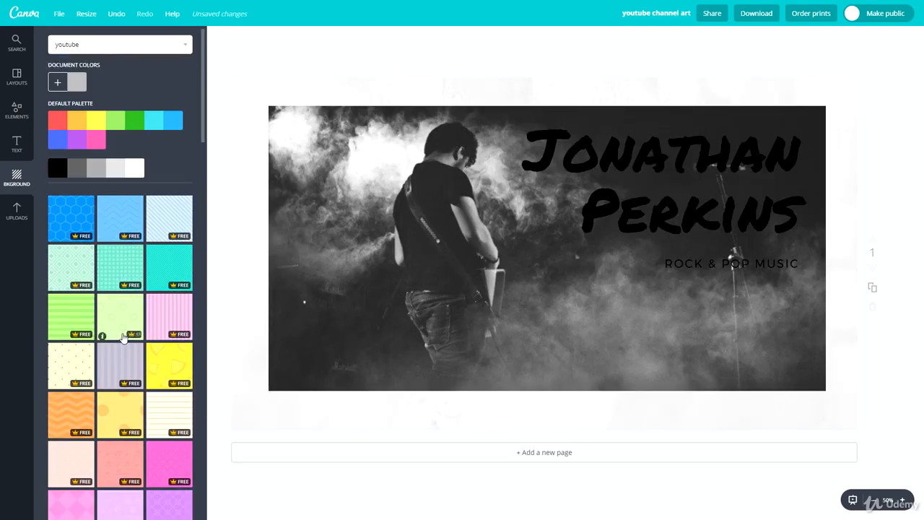
{"action": "left_click", "coordinate": [128, 166]}
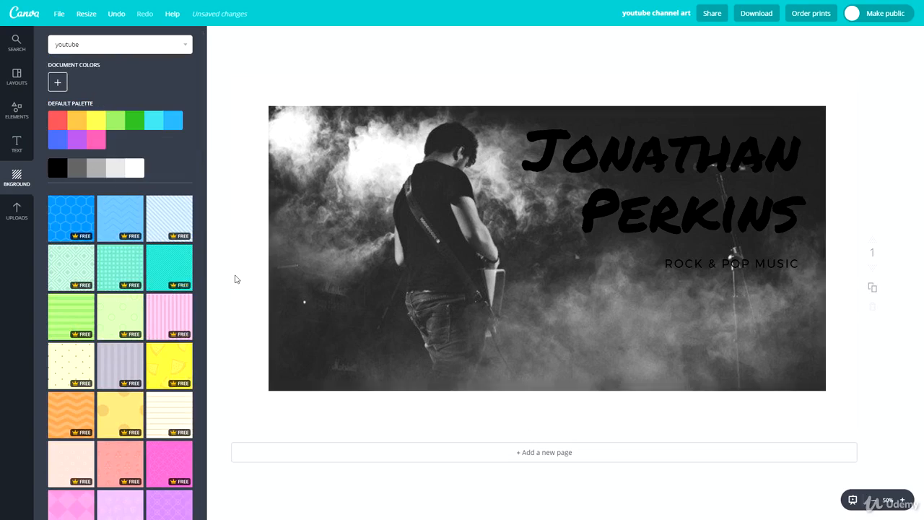
Recolour the large name heading from the default palette, trying light green and dark green before settling on yellow
{"action": "left_click", "coordinate": [636, 192]}
{"action": "left_click", "coordinate": [345, 36]}
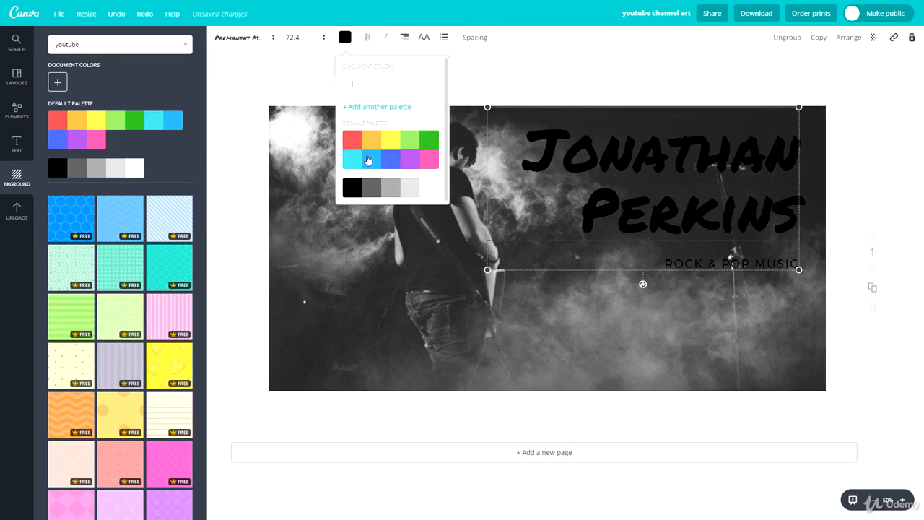
{"action": "left_click", "coordinate": [409, 139]}
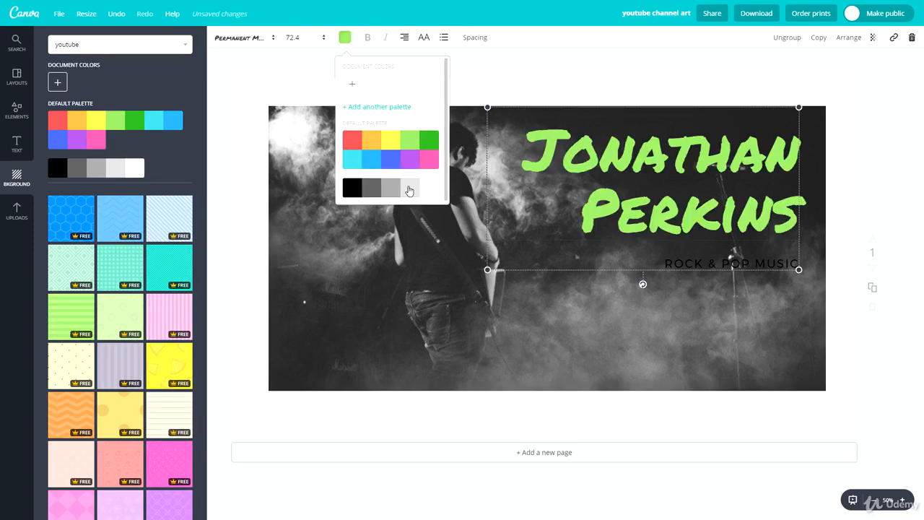
{"action": "left_click", "coordinate": [429, 141]}
{"action": "left_click", "coordinate": [391, 141]}
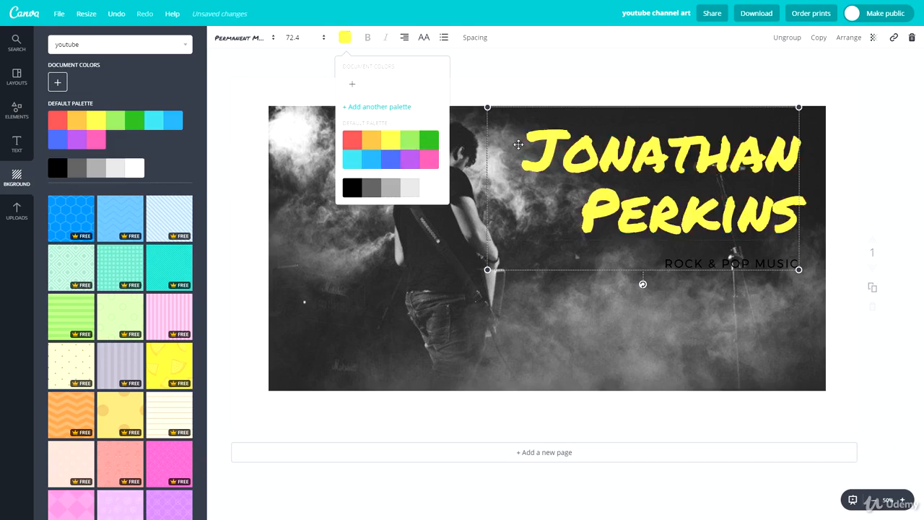
Shift the heading and subtitle group slightly inward, and place a copy of it slightly offset over the original
{"action": "left_click_drag", "start_coordinate": [532, 114], "coordinate": [515, 118]}
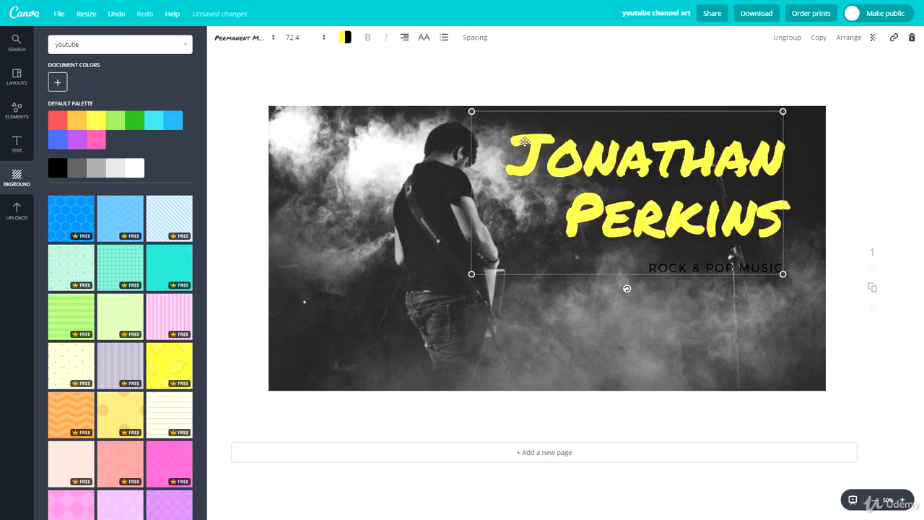
{"action": "left_click", "coordinate": [820, 44]}
{"action": "left_click_drag", "start_coordinate": [585, 171], "coordinate": [541, 177]}
Recolour the copied name heading light blue and nudge it closer over the yellow one to leave a thin yellow shadow
{"action": "left_click", "coordinate": [345, 39]}
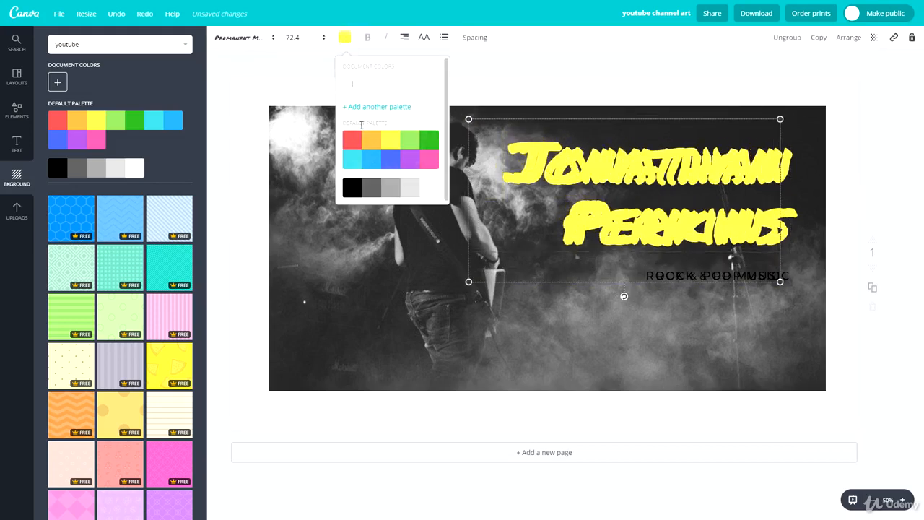
{"action": "left_click", "coordinate": [372, 158]}
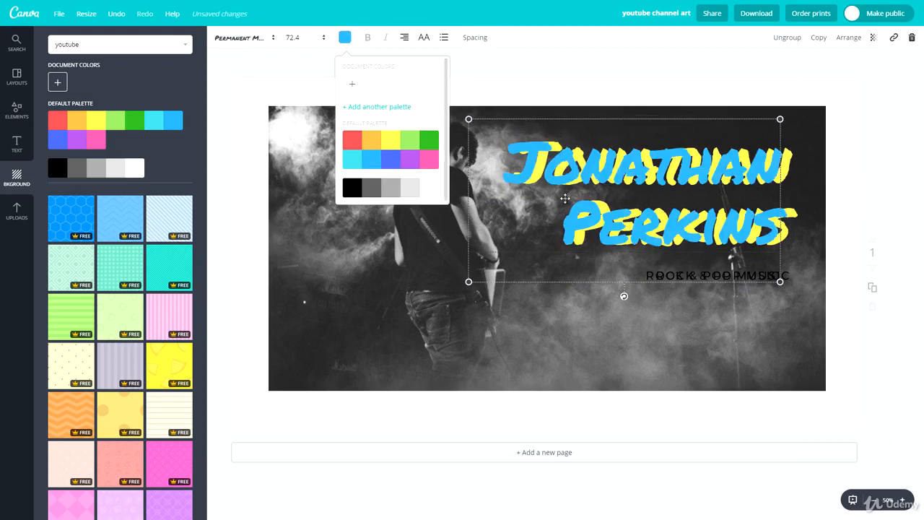
{"action": "left_click", "coordinate": [602, 123]}
{"action": "left_click_drag", "start_coordinate": [601, 122], "coordinate": [605, 124]}
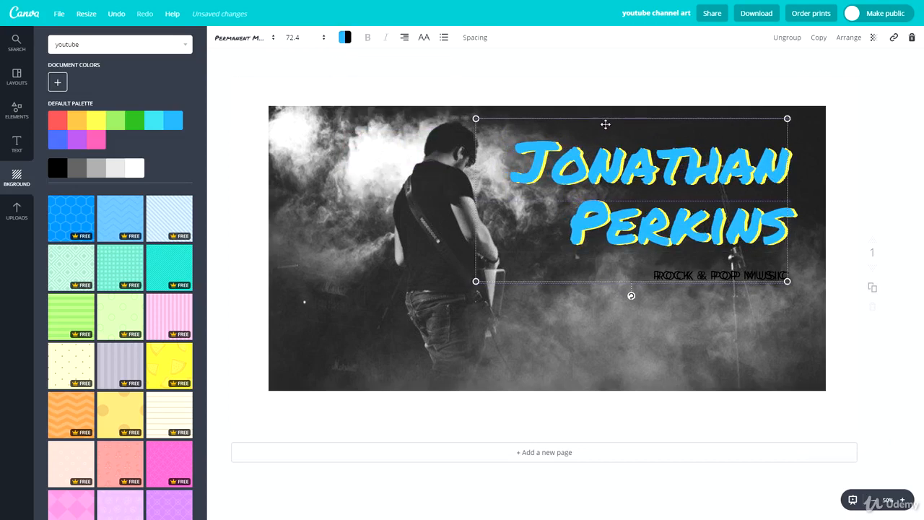
{"action": "left_click", "coordinate": [893, 228]}
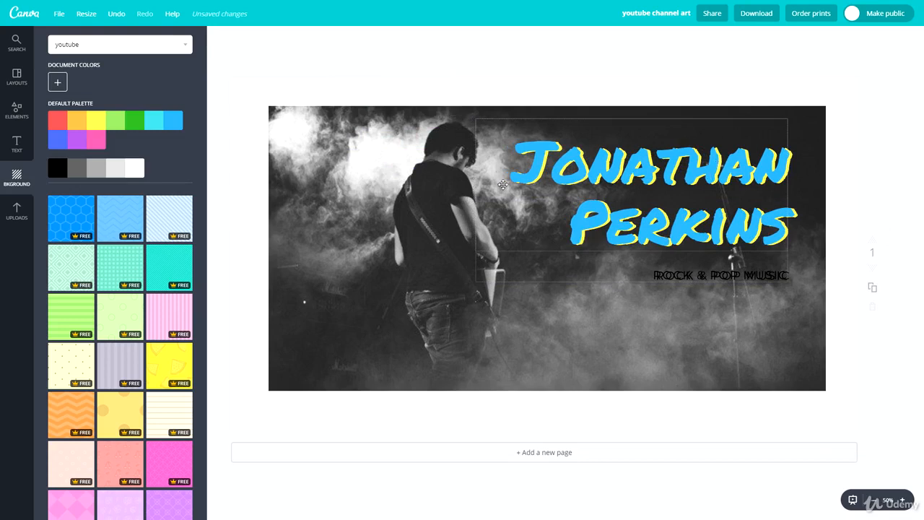
Recolour the front copy of the ROCK & POP MUSIC subtitle white
{"action": "left_click", "coordinate": [695, 275]}
{"action": "triple_click", "coordinate": [695, 275]}
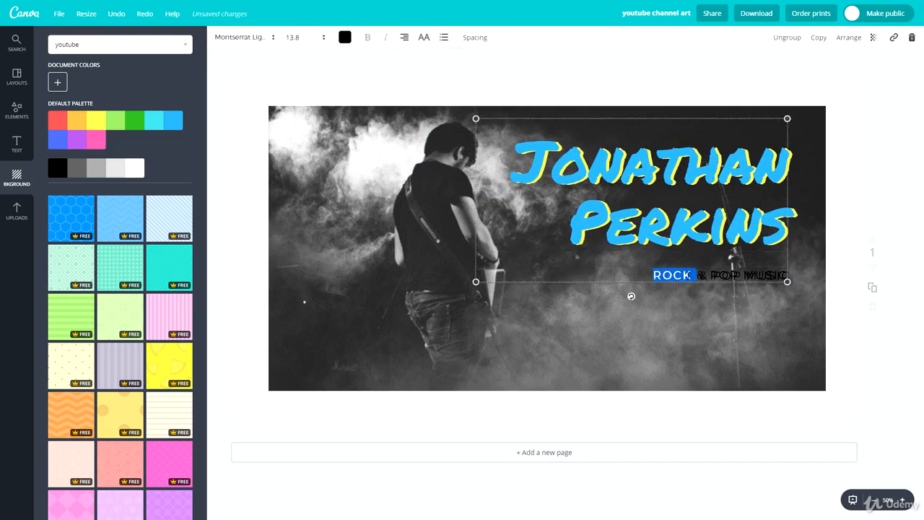
{"action": "left_click", "coordinate": [345, 37]}
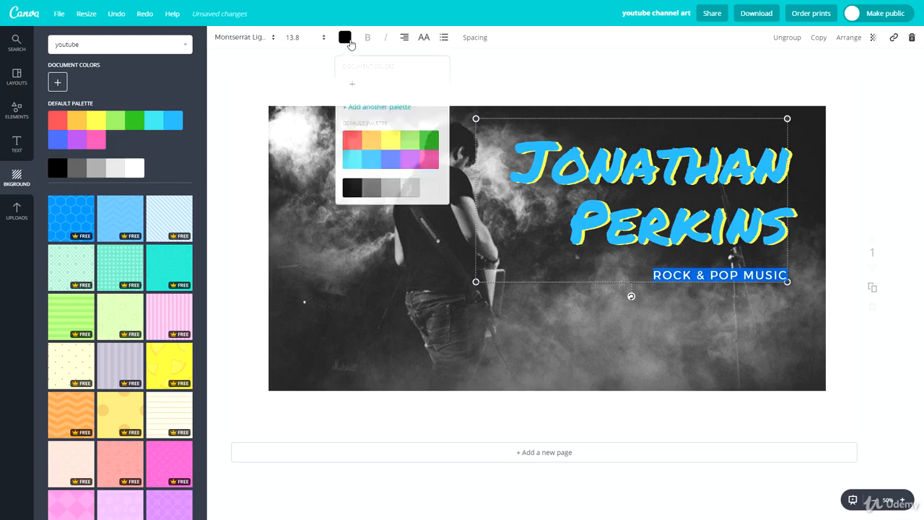
{"action": "left_click", "coordinate": [876, 189]}
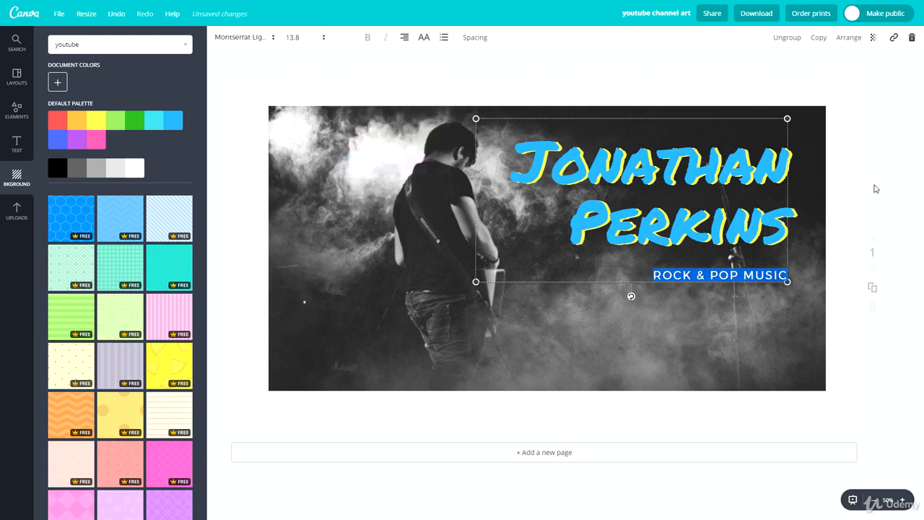
{"action": "left_click", "coordinate": [898, 220]}
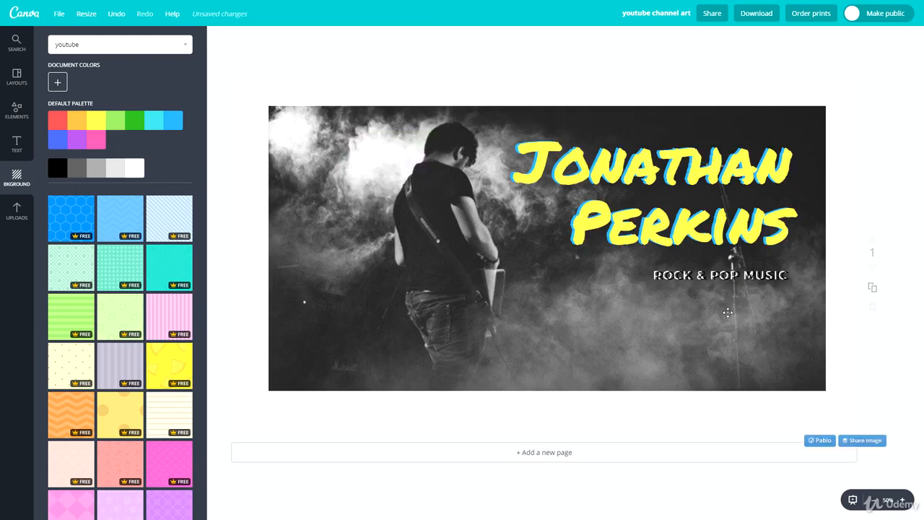
Remove the duplicate black subtitle and offset the yellow heading slightly from the light blue one so the blue reads as its shadow
{"action": "left_click", "coordinate": [691, 280]}
{"action": "triple_click", "coordinate": [691, 280]}
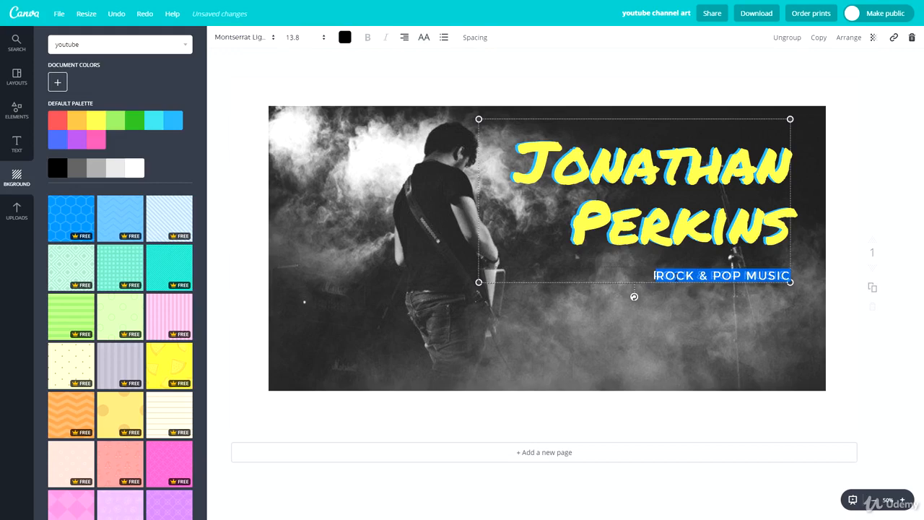
{"action": "left_click", "coordinate": [655, 276]}
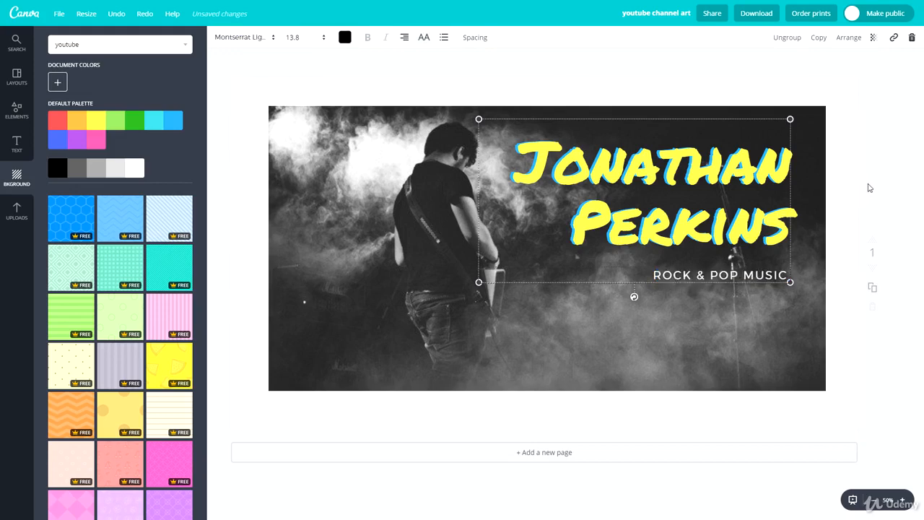
{"action": "key", "text": "ctrl+z"}
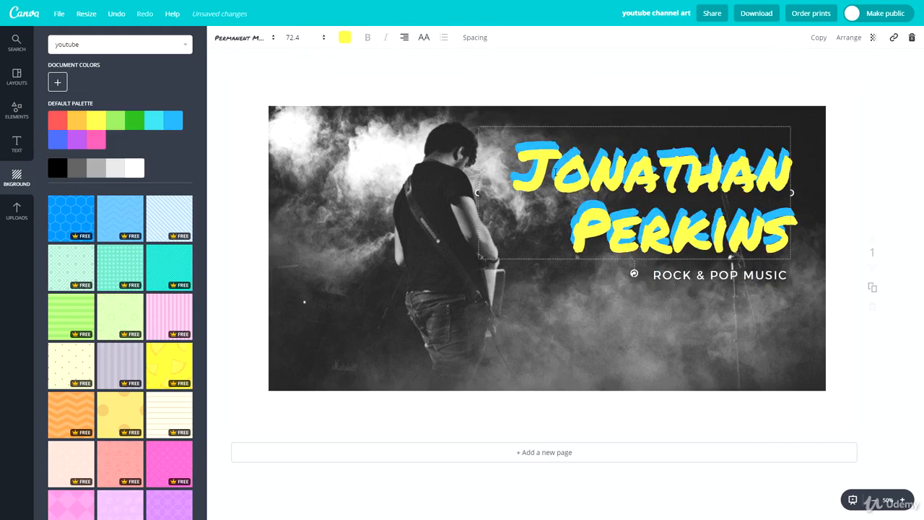
{"action": "left_click_drag", "start_coordinate": [528, 125], "coordinate": [520, 119]}
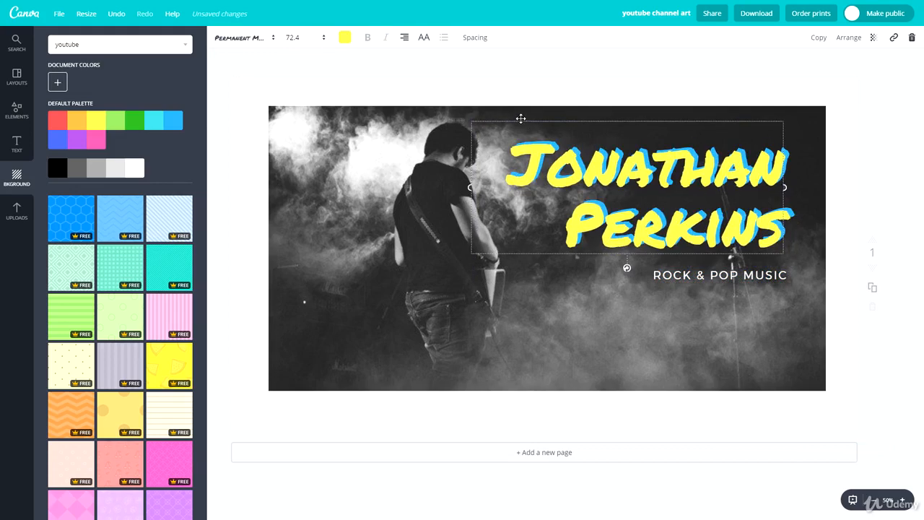
{"action": "left_click", "coordinate": [842, 200]}
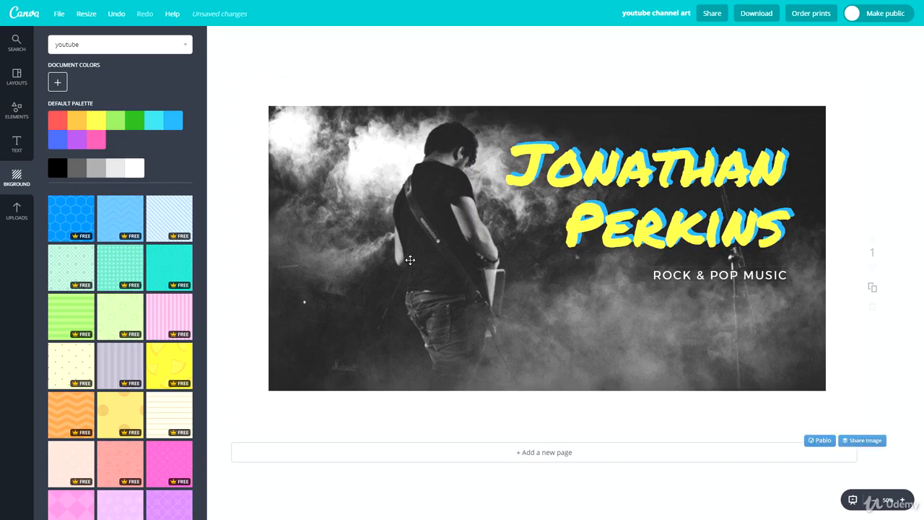
Search the graphics library for "youtube" and fill the page background with the laptop-and-coffee photo
{"action": "key", "text": "Return"}
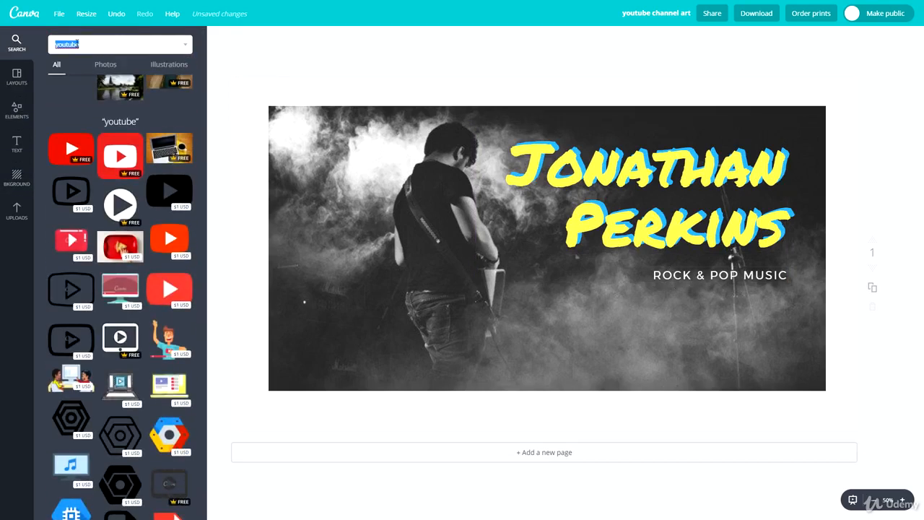
{"action": "left_click_drag", "start_coordinate": [243, 186], "coordinate": [283, 190]}
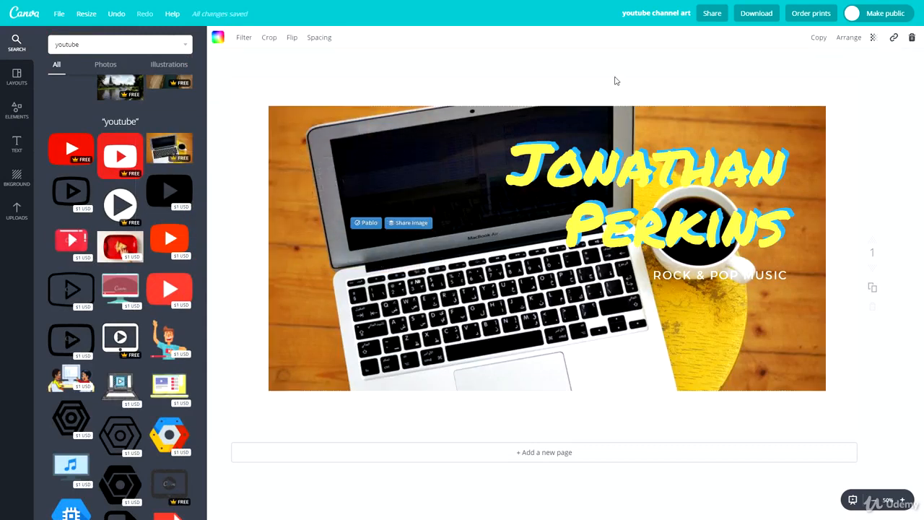
{"action": "left_click", "coordinate": [252, 182]}
{"action": "scroll", "coordinate": [128, 224], "scroll_direction": "down", "scroll_amount": 4}
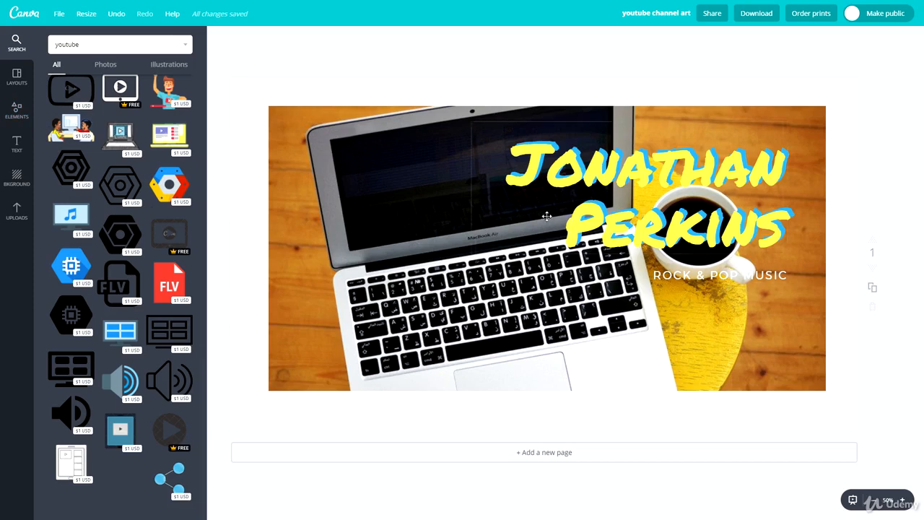
{"action": "left_click", "coordinate": [557, 163]}
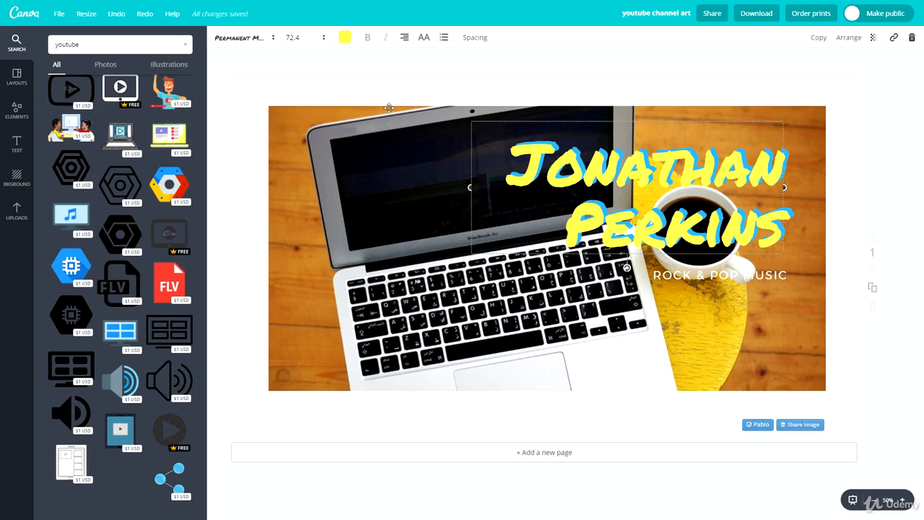
{"action": "left_click", "coordinate": [231, 54]}
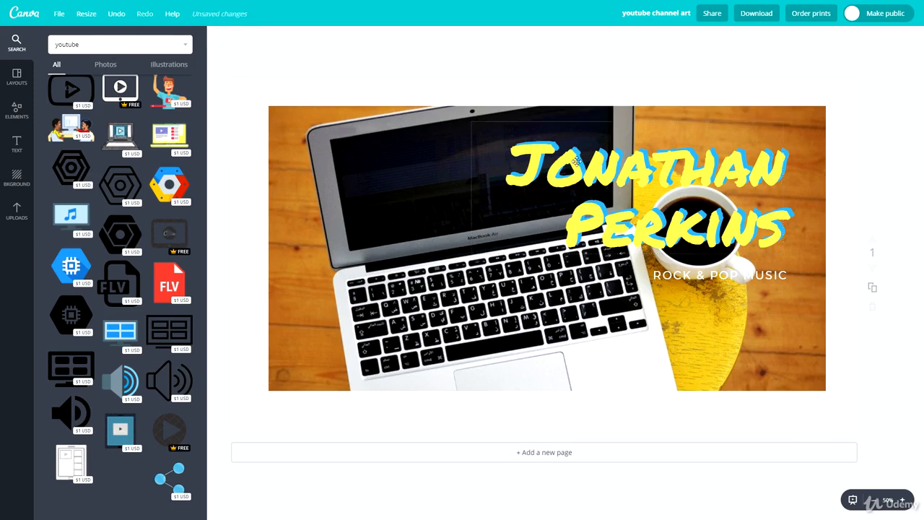
Try the Drama filter on the laptop photo, return to Normal, and set the photo's blur to +37
{"action": "left_click", "coordinate": [368, 159]}
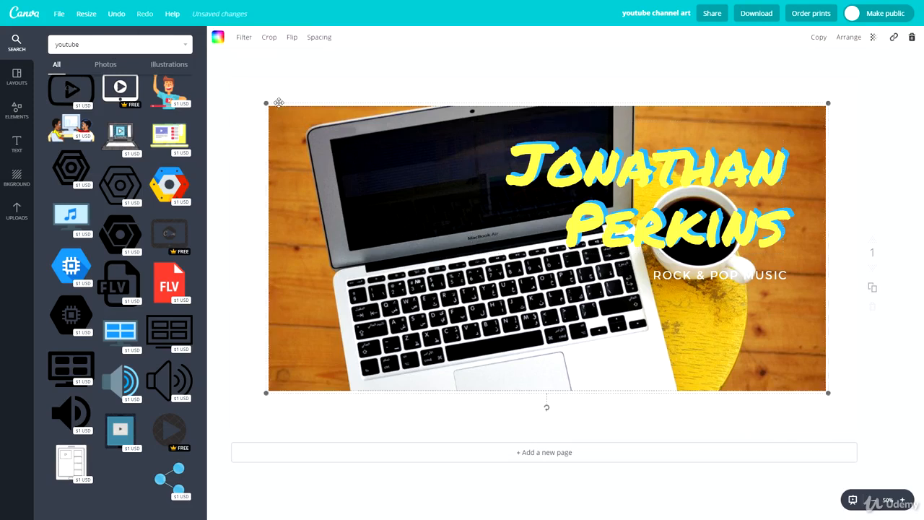
{"action": "left_click", "coordinate": [239, 43]}
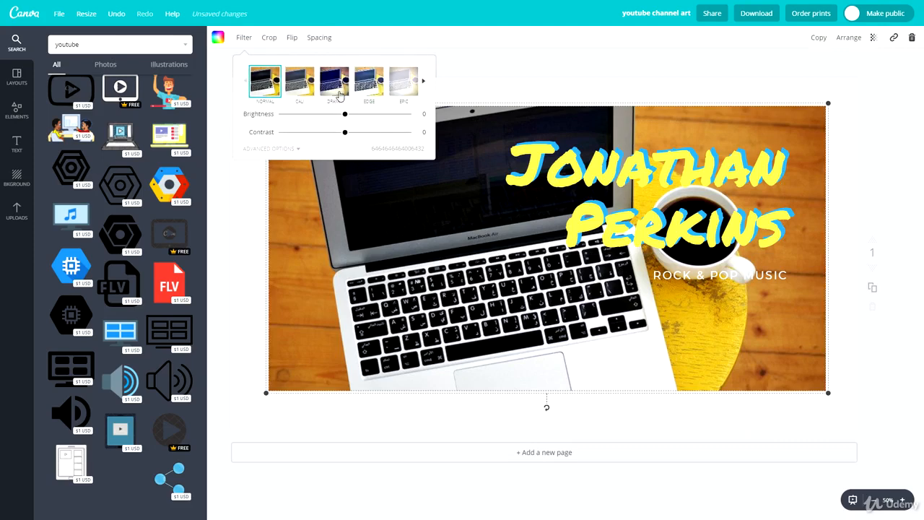
{"action": "left_click", "coordinate": [338, 94]}
{"action": "left_click", "coordinate": [264, 90]}
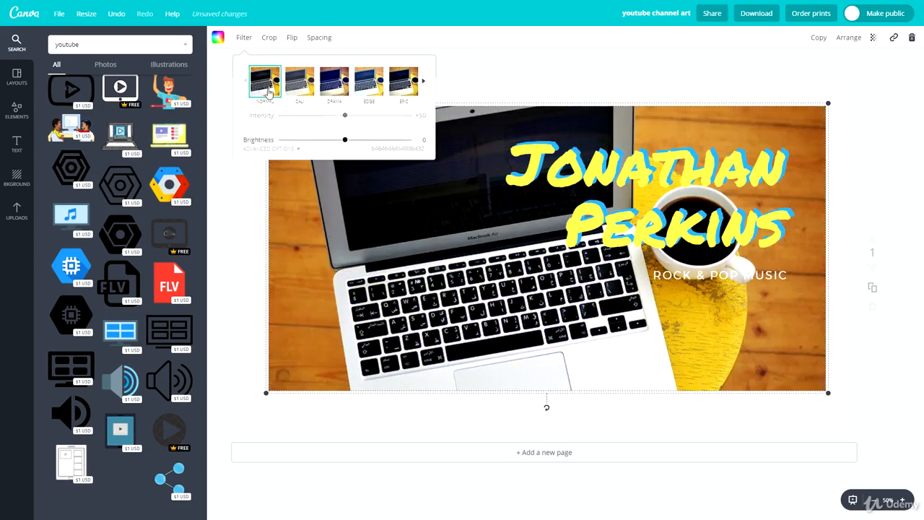
{"action": "left_click", "coordinate": [286, 149]}
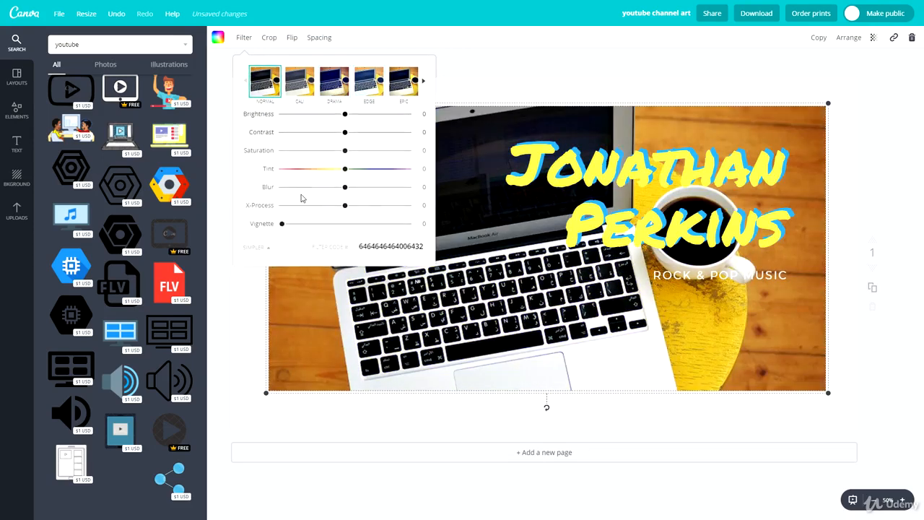
{"action": "left_click_drag", "start_coordinate": [345, 187], "coordinate": [369, 189]}
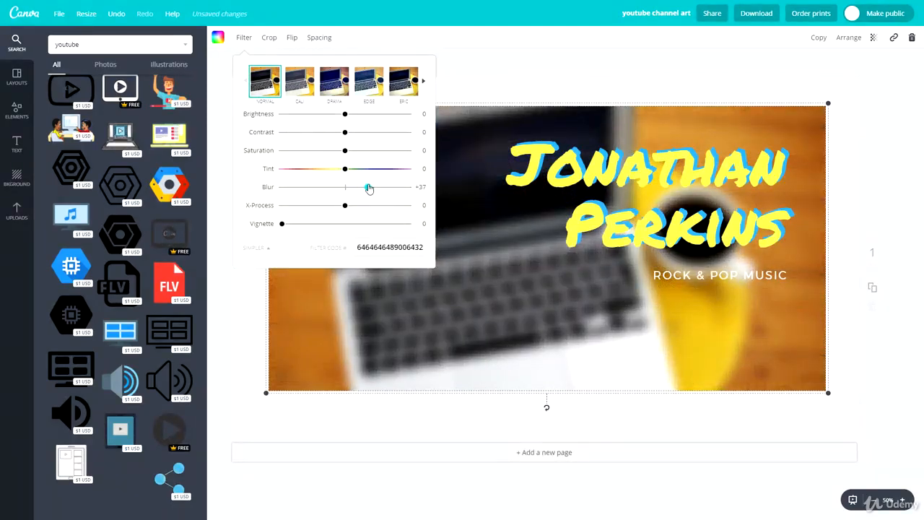
{"action": "left_click", "coordinate": [584, 80]}
Delete the ROCK & POP MUSIC subtitle and move the yellow and blue headings lower and apart from each other
{"action": "left_click", "coordinate": [680, 277]}
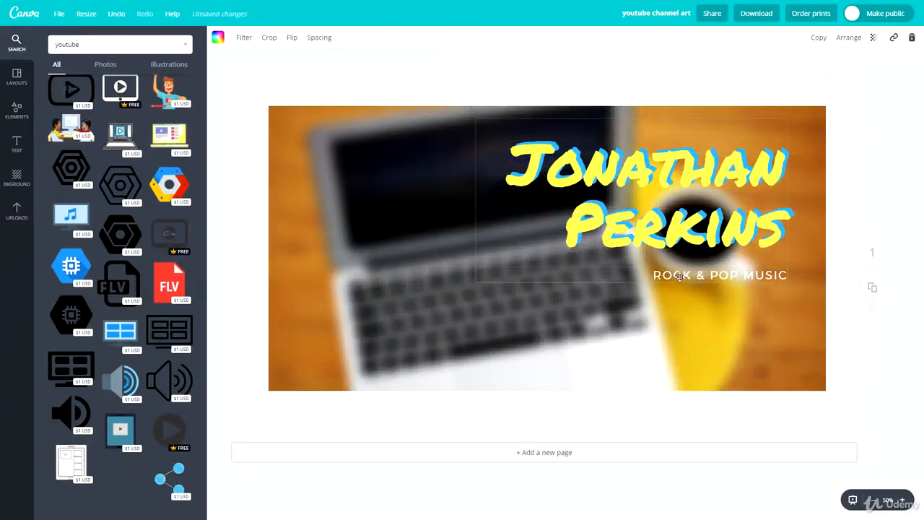
{"action": "key", "text": "BackSpace"}
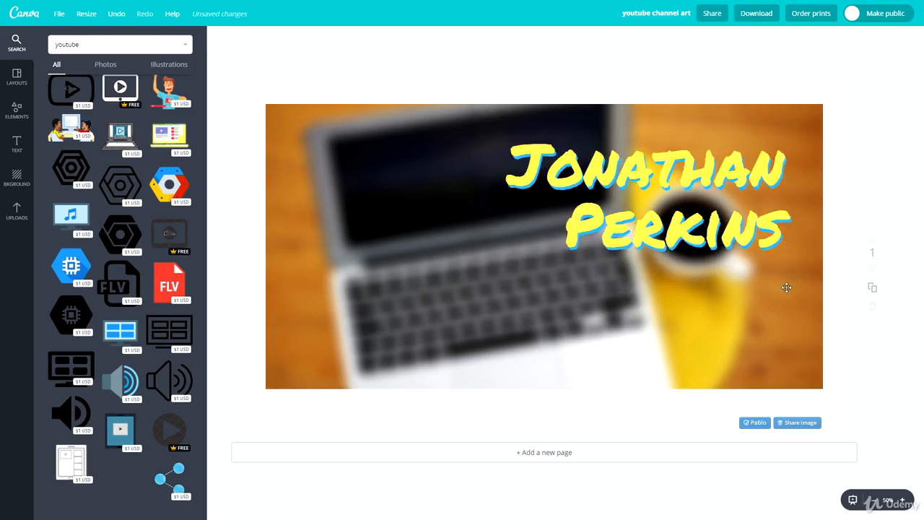
{"action": "mouse_move", "coordinate": [790, 295]}
{"action": "left_mouse_down"}
{"action": "mouse_move", "coordinate": [701, 242]}
{"action": "mouse_move", "coordinate": [662, 277]}
{"action": "mouse_move", "coordinate": [737, 294]}
{"action": "mouse_move", "coordinate": [790, 291]}
{"action": "left_mouse_up"}
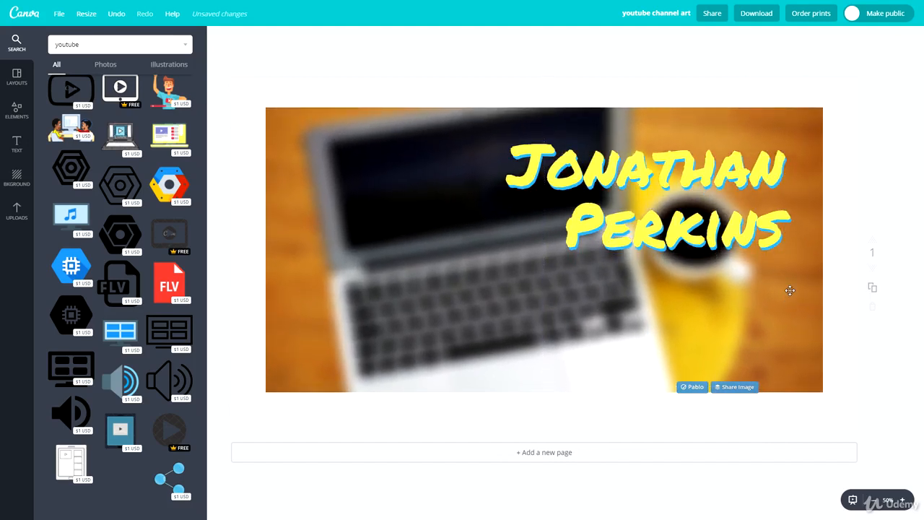
{"action": "left_click_drag", "start_coordinate": [669, 238], "coordinate": [493, 323]}
{"action": "left_click_drag", "start_coordinate": [701, 269], "coordinate": [702, 348]}
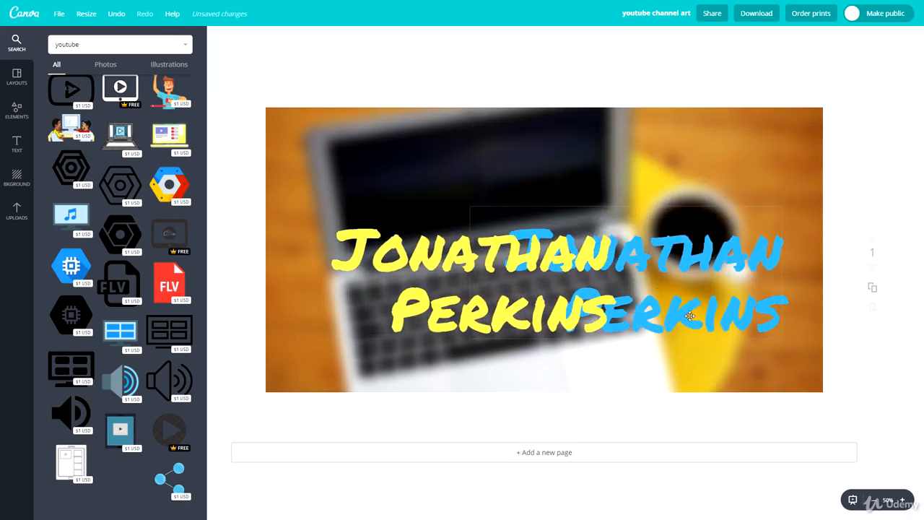
Replace the yellow heading's text with "BlackBrick" and widen its text box to fit the word on one line
{"action": "double_click", "coordinate": [426, 248]}
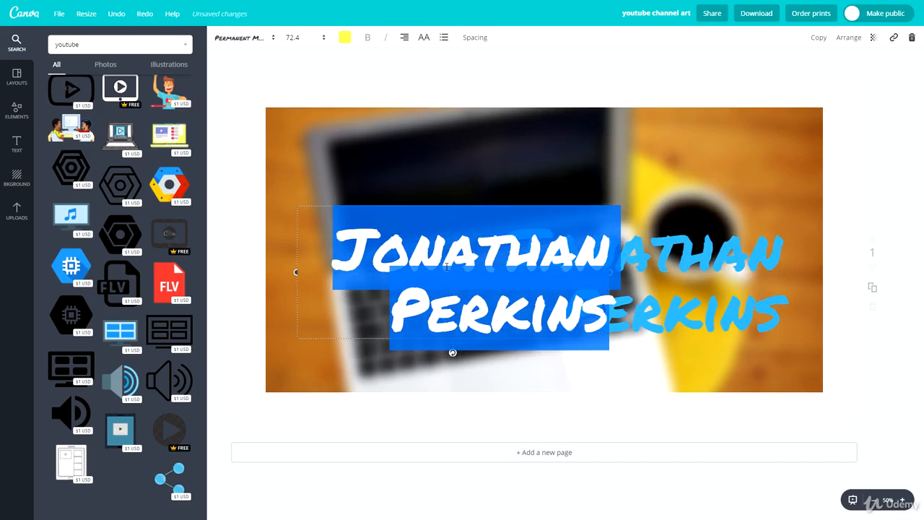
{"action": "type", "text": "B"}
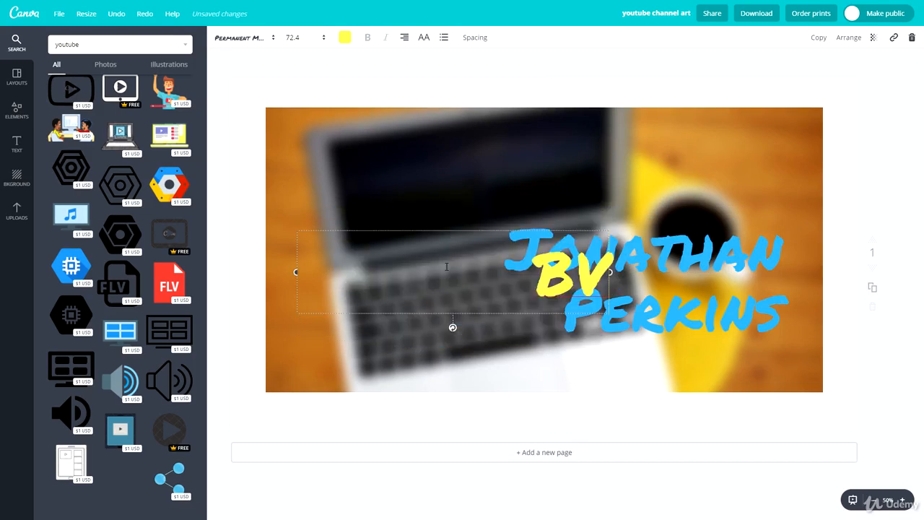
{"action": "type", "text": "lackBrick"}
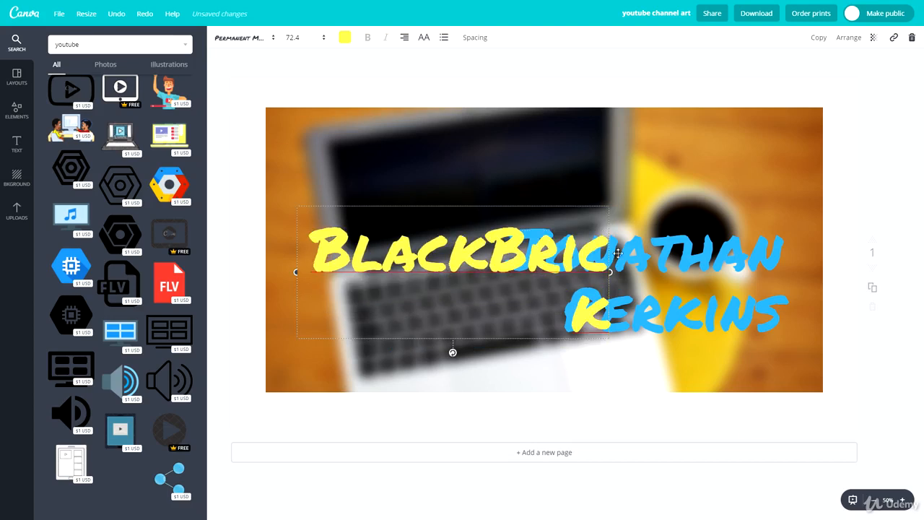
{"action": "left_click_drag", "start_coordinate": [611, 272], "coordinate": [643, 272]}
{"action": "left_click_drag", "start_coordinate": [558, 272], "coordinate": [564, 268]}
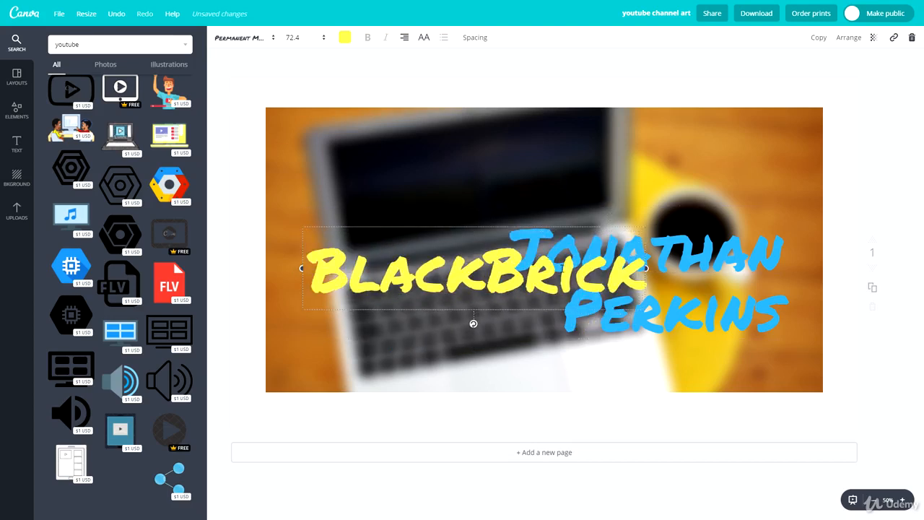
Copy the BlackBrick text into the blue heading in place of the name, and widen its box to one line
{"action": "double_click", "coordinate": [564, 269]}
{"action": "key", "text": "ctrl+c"}
{"action": "left_click", "coordinate": [659, 309]}
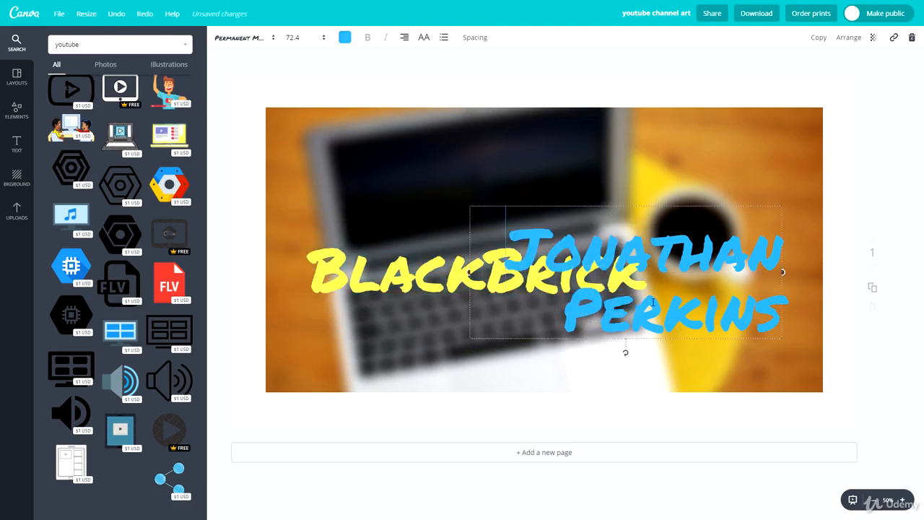
{"action": "double_click", "coordinate": [659, 308]}
{"action": "key", "text": "ctrl+v"}
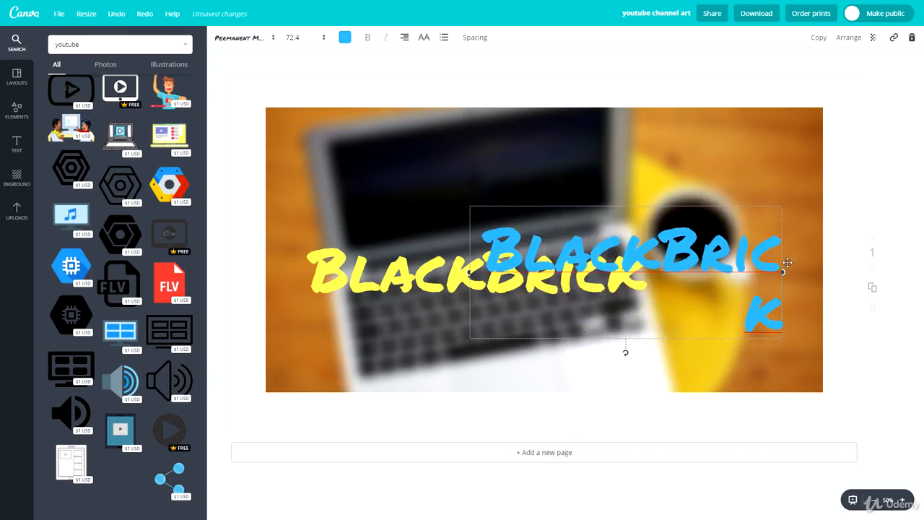
{"action": "left_click_drag", "start_coordinate": [787, 263], "coordinate": [810, 272]}
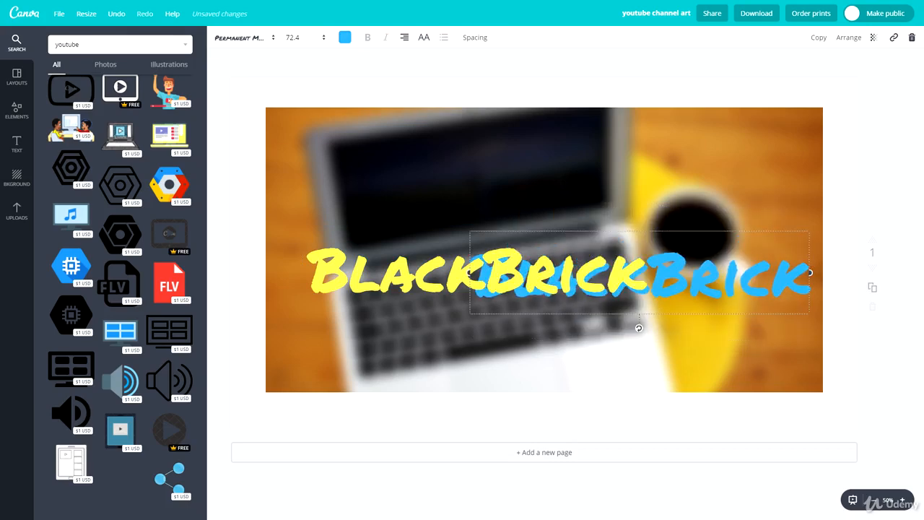
Centre the yellow BlackBrick heading on the page and place the blue one slightly offset behind it as a shadow
{"action": "left_click_drag", "start_coordinate": [660, 243], "coordinate": [621, 181]}
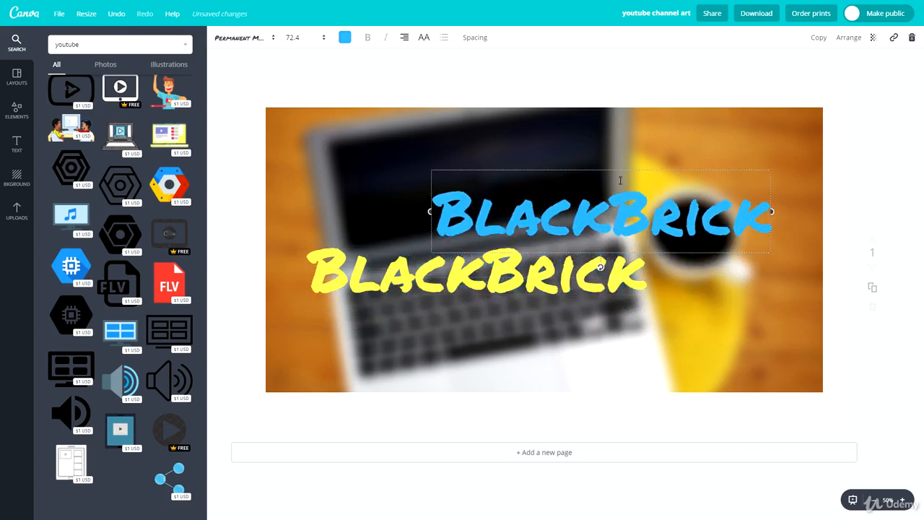
{"action": "left_click_drag", "start_coordinate": [497, 285], "coordinate": [570, 267]}
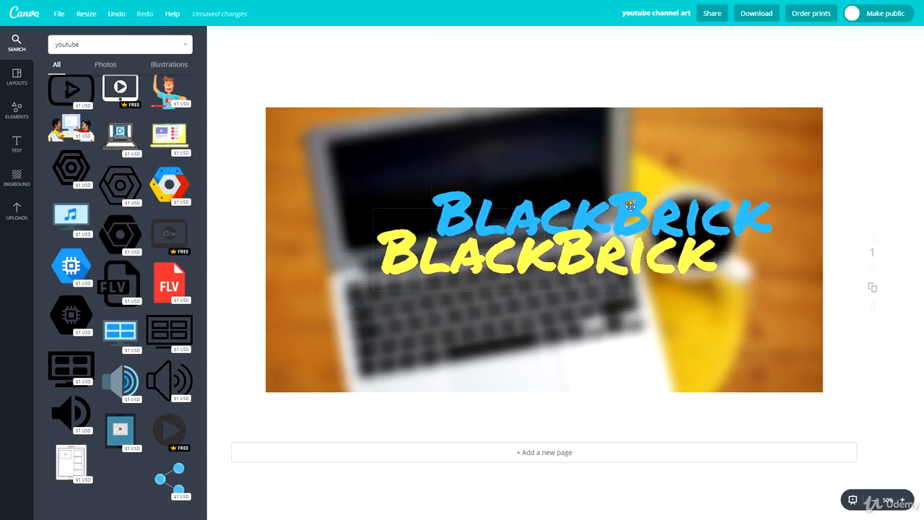
{"action": "left_click_drag", "start_coordinate": [631, 207], "coordinate": [580, 245]}
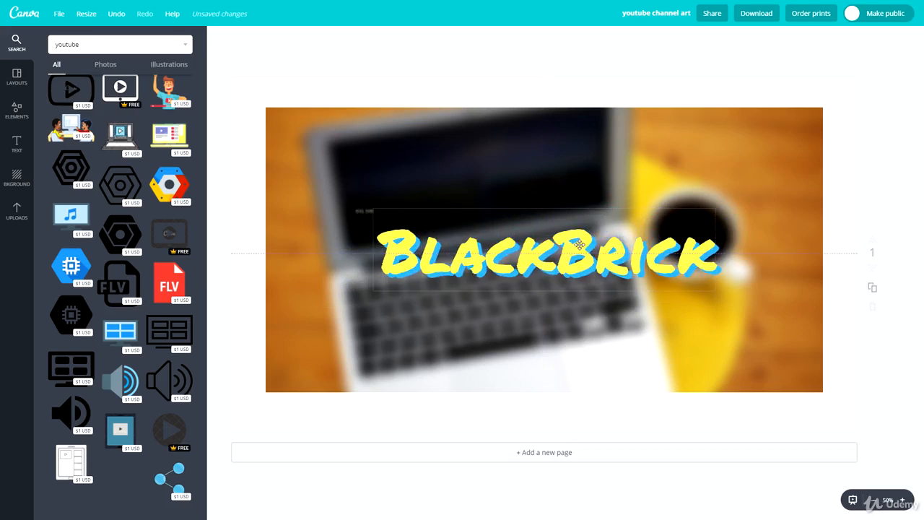
{"action": "left_click", "coordinate": [770, 212]}
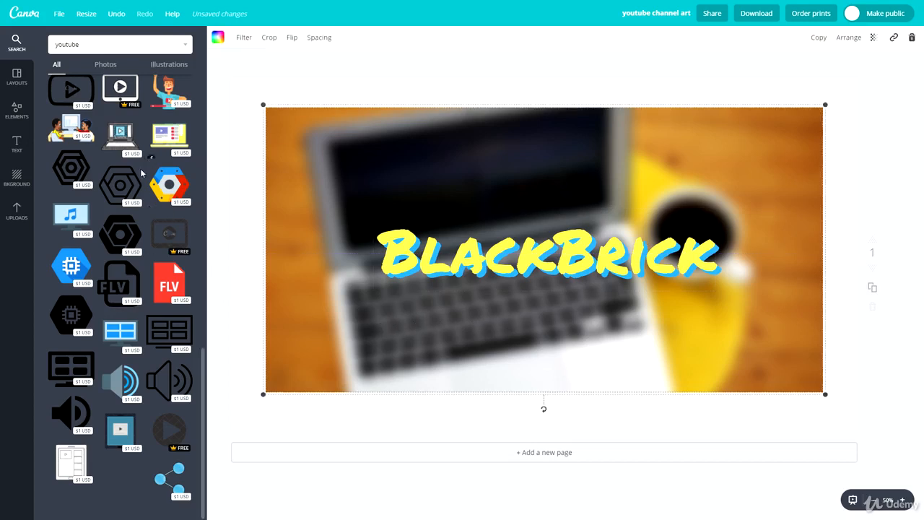
{"action": "scroll", "coordinate": [112, 205], "scroll_direction": "up", "scroll_amount": 5}
{"action": "left_click", "coordinate": [112, 206]}
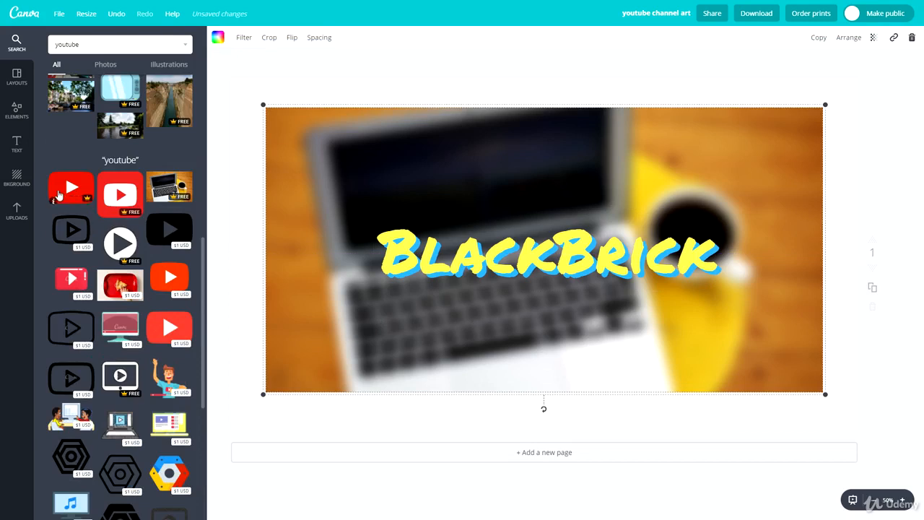
{"action": "left_click_drag", "start_coordinate": [308, 85], "coordinate": [438, 296]}
{"action": "left_click_drag", "start_coordinate": [470, 326], "coordinate": [418, 300]}
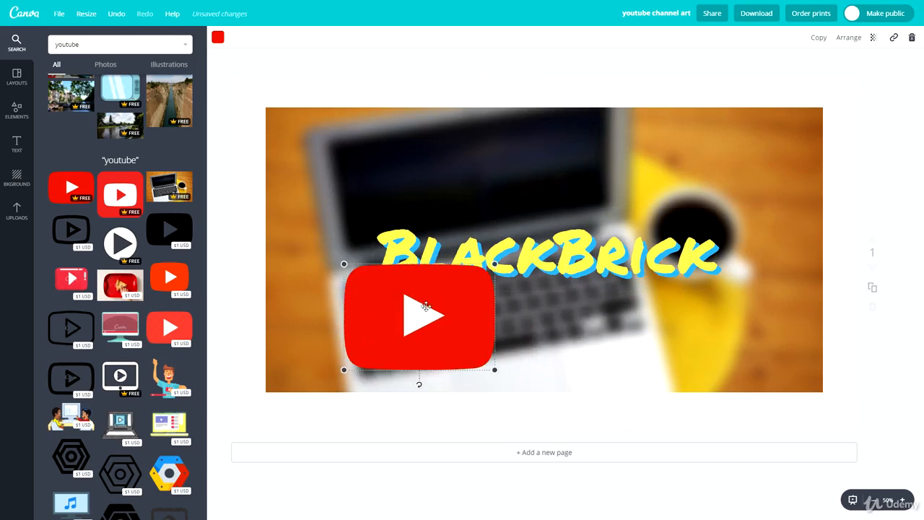
{"action": "key", "text": "Delete"}
Search the graphics for "snapchat", add the yellow rounded-square icon, and shrink and place it just above the start of the BlackBrick heading
{"action": "left_click", "coordinate": [87, 45]}
{"action": "double_click", "coordinate": [88, 45]}
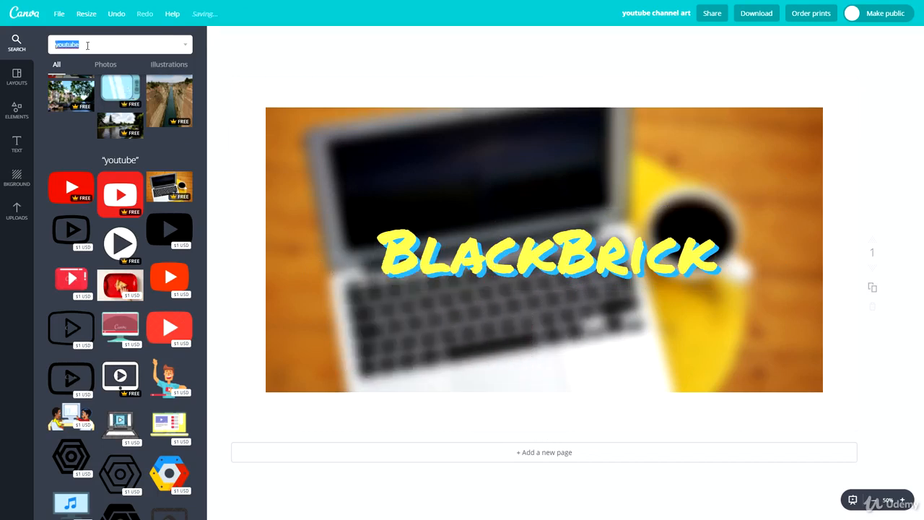
{"action": "type", "text": "snapchat"}
{"action": "key", "text": "Return"}
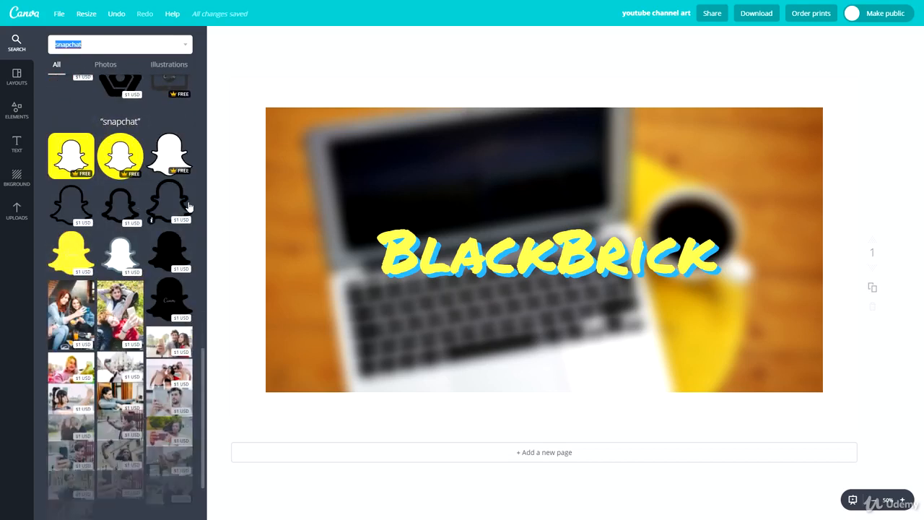
{"action": "left_click", "coordinate": [74, 153]}
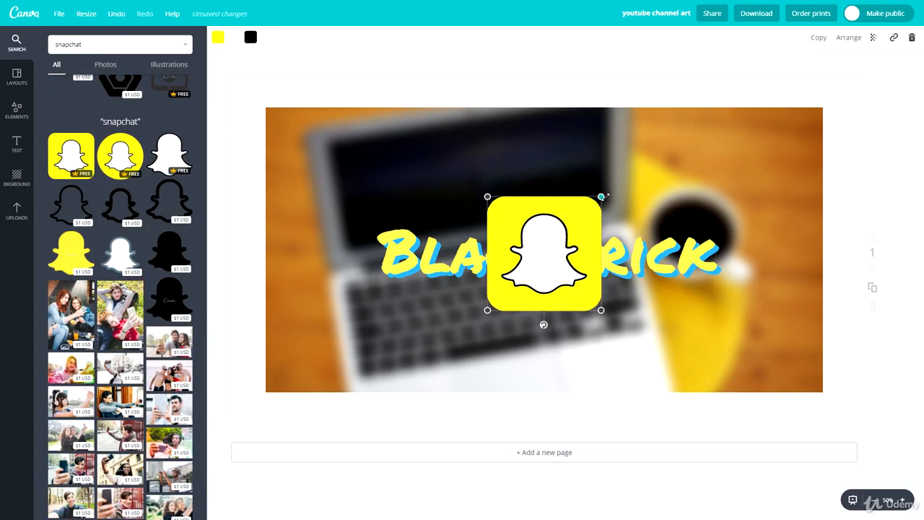
{"action": "left_click_drag", "start_coordinate": [600, 196], "coordinate": [390, 208]}
{"action": "left_click", "coordinate": [456, 169]}
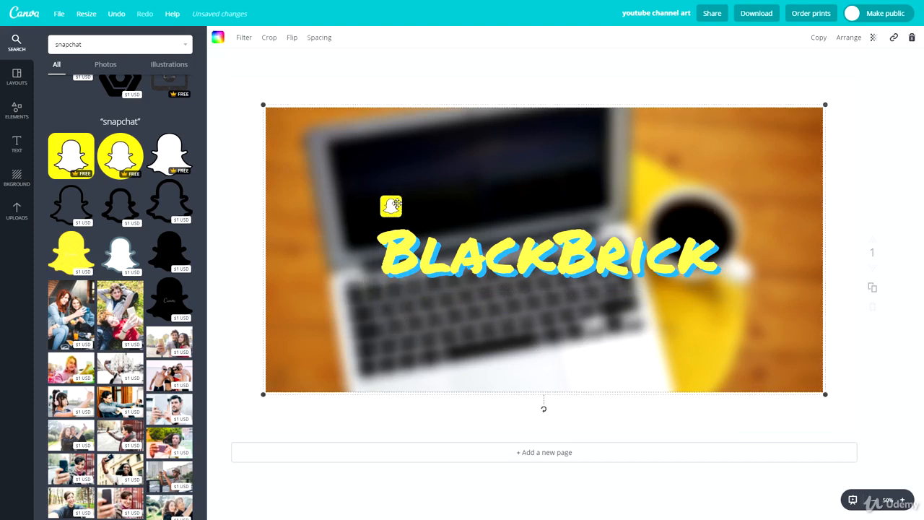
Duplicate the yellow BlackBrick heading and move the copy above the original
{"action": "left_click", "coordinate": [404, 243]}
{"action": "left_click", "coordinate": [405, 191]}
{"action": "left_click", "coordinate": [463, 271]}
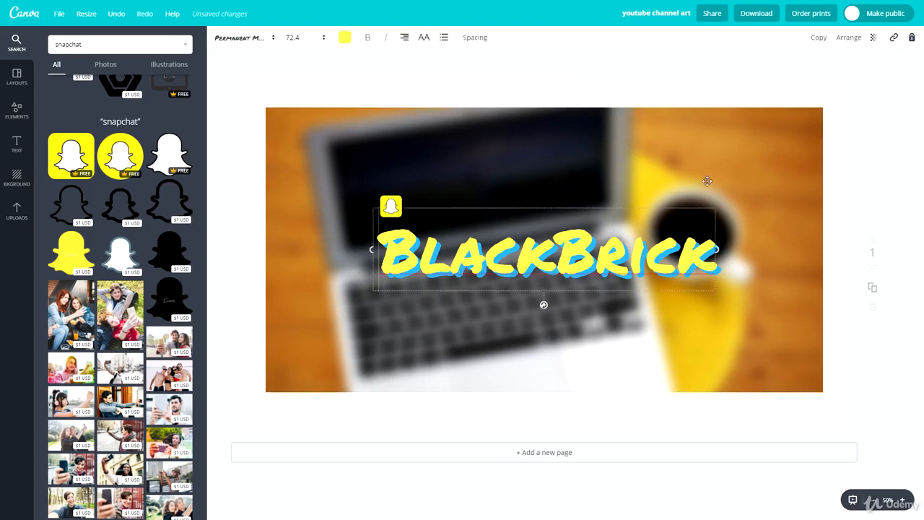
{"action": "left_click", "coordinate": [819, 38]}
{"action": "left_click_drag", "start_coordinate": [522, 210], "coordinate": [524, 146]}
Set the copied BlackBrick text to the Tenby Five font at size 18
{"action": "left_click", "coordinate": [239, 38]}
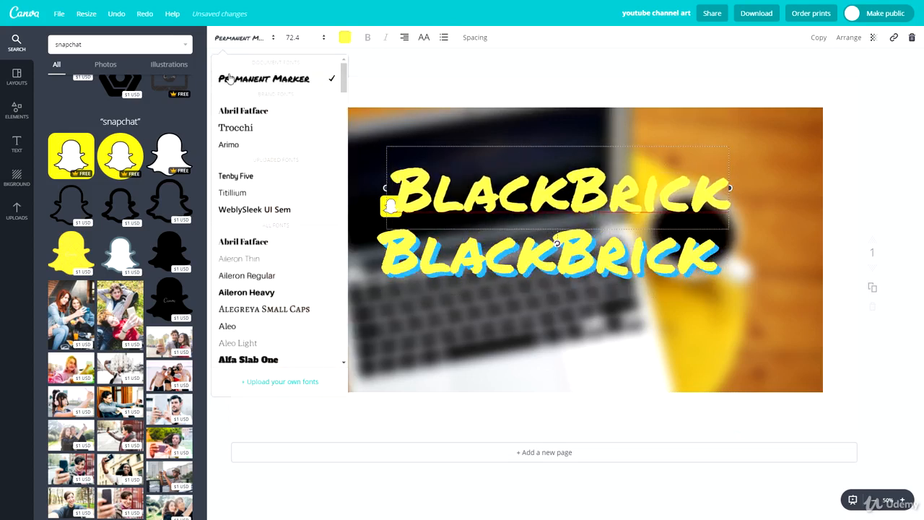
{"action": "left_click", "coordinate": [259, 178]}
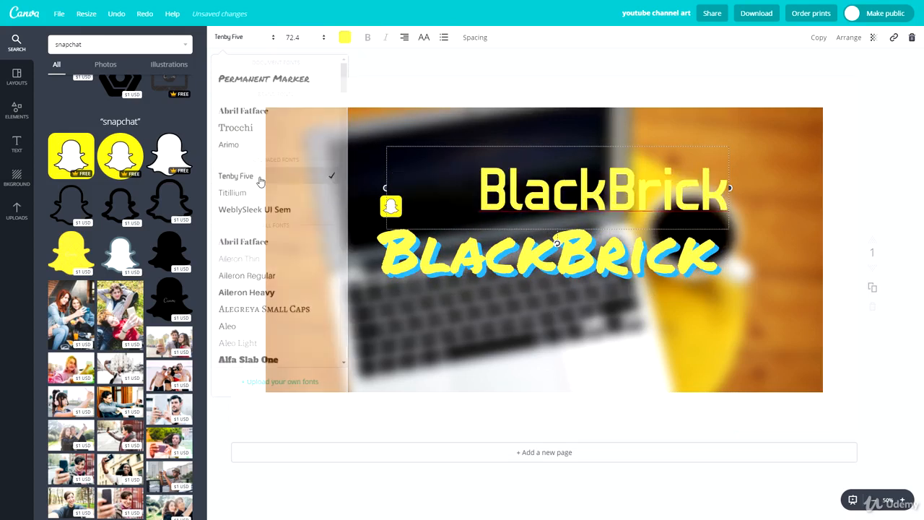
{"action": "left_click", "coordinate": [324, 37]}
{"action": "left_click", "coordinate": [302, 133]}
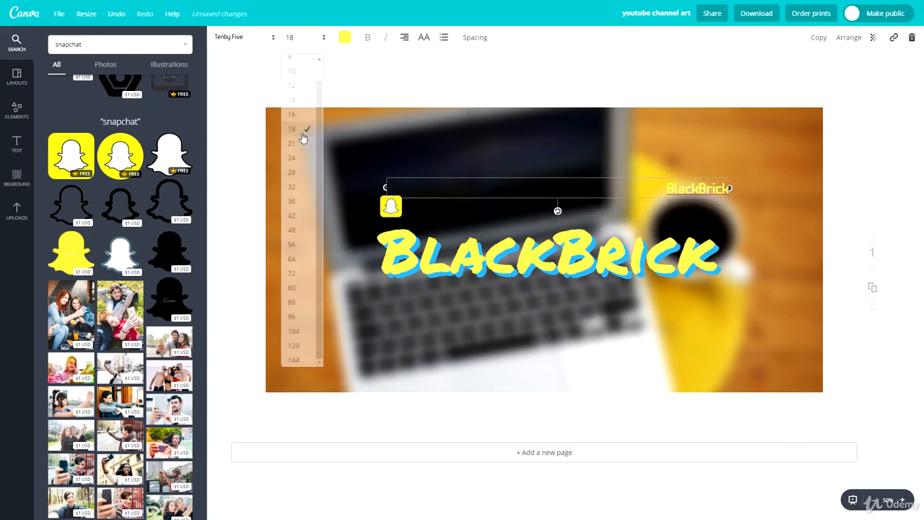
Narrow the small BlackBrick text box, place it beside the Snapchat icon, and prefix the text with "@"
{"action": "left_click_drag", "start_coordinate": [689, 174], "coordinate": [549, 170]}
{"action": "left_click_drag", "start_coordinate": [374, 182], "coordinate": [431, 193]}
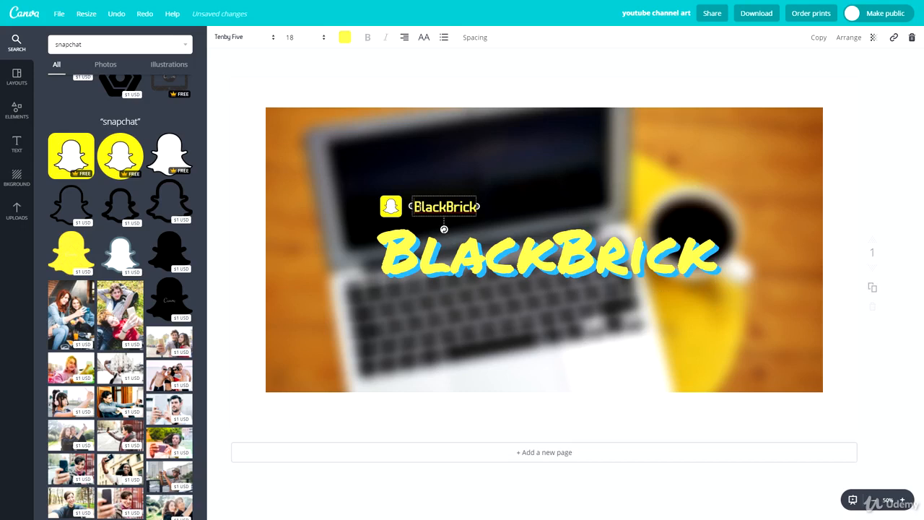
{"action": "type", "text": "@"}
{"action": "double_click", "coordinate": [421, 206]}
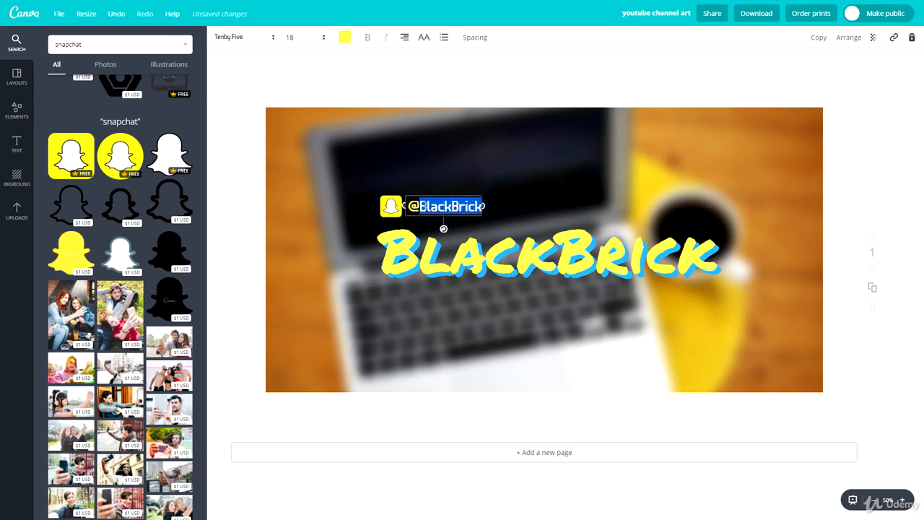
{"action": "key", "text": "ctrl+a"}
{"action": "left_click", "coordinate": [344, 39]}
{"action": "left_click", "coordinate": [570, 173]}
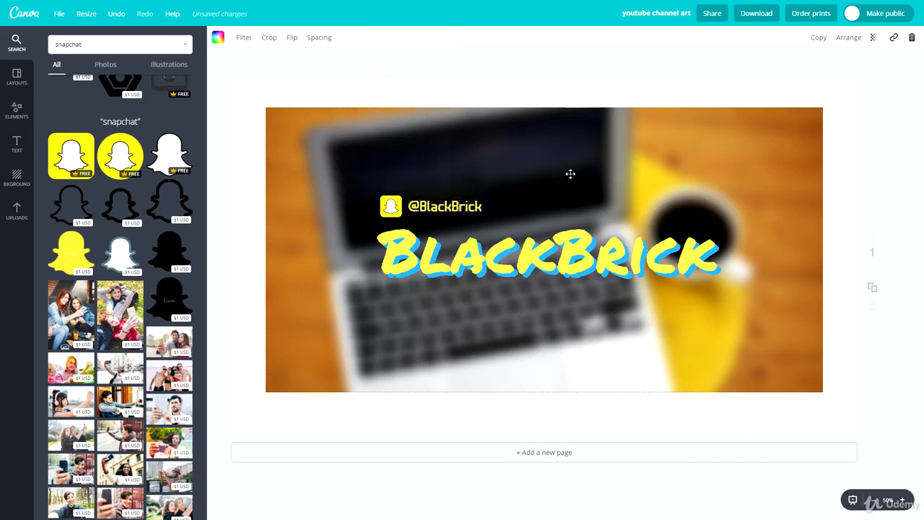
{"action": "left_click", "coordinate": [437, 209]}
{"action": "key", "text": "ctrl+a"}
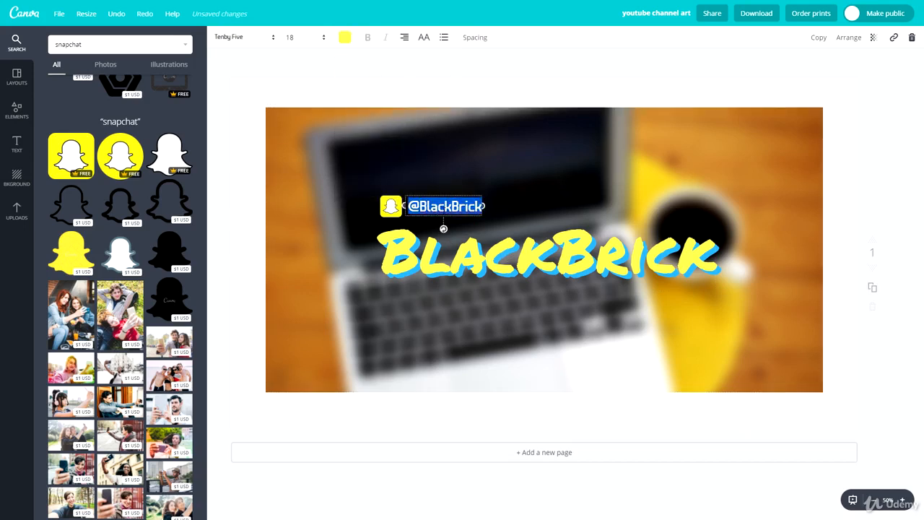
{"action": "left_click", "coordinate": [346, 45]}
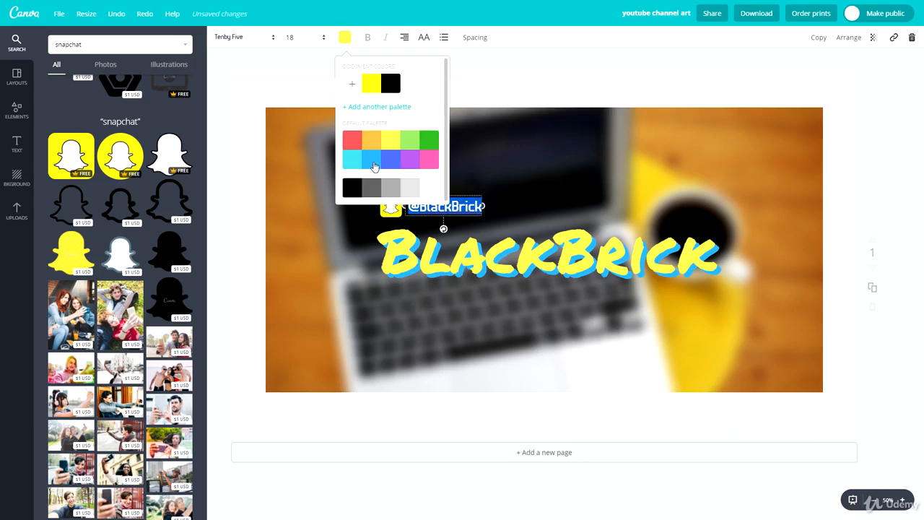
{"action": "left_click", "coordinate": [372, 157]}
{"action": "left_click", "coordinate": [532, 183]}
{"action": "mouse_move", "coordinate": [455, 207]}
{"action": "left_mouse_down"}
{"action": "mouse_move", "coordinate": [448, 266]}
{"action": "mouse_move", "coordinate": [458, 257]}
{"action": "mouse_move", "coordinate": [447, 208]}
{"action": "left_mouse_up"}
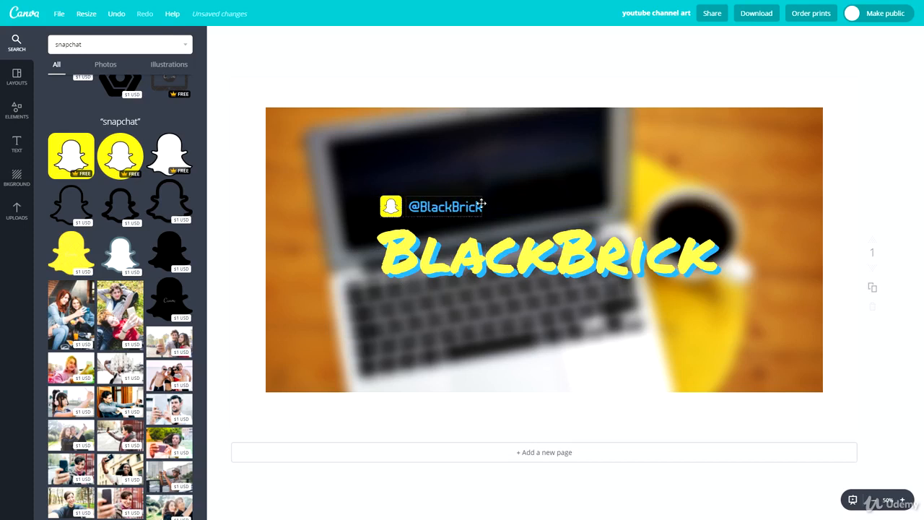
{"action": "left_click", "coordinate": [513, 195]}
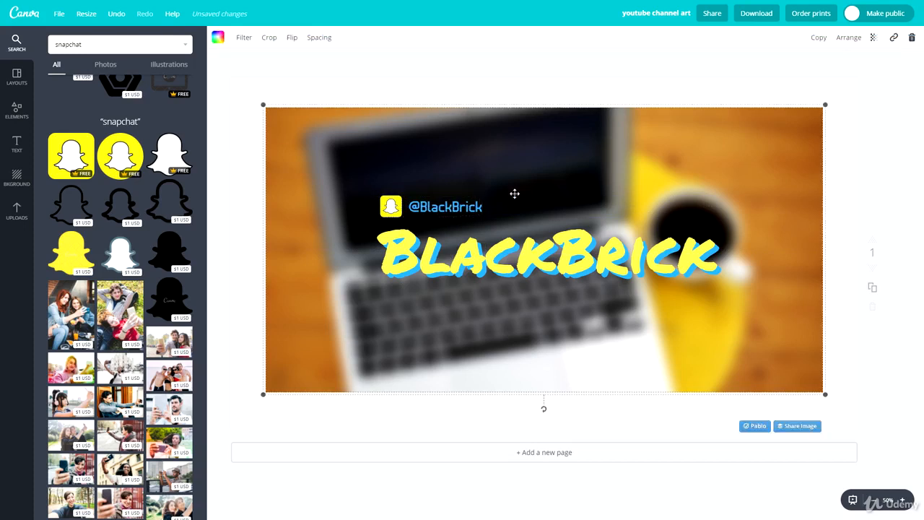
{"action": "double_click", "coordinate": [117, 46]}
{"action": "type", "text": "twitter"}
{"action": "key", "text": "Return"}
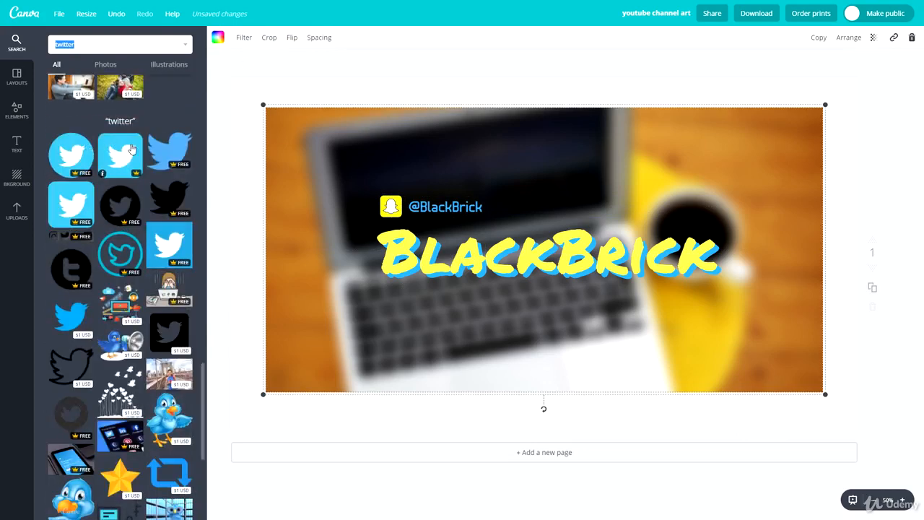
{"action": "left_click", "coordinate": [83, 152]}
{"action": "left_click_drag", "start_coordinate": [714, 89], "coordinate": [386, 373]}
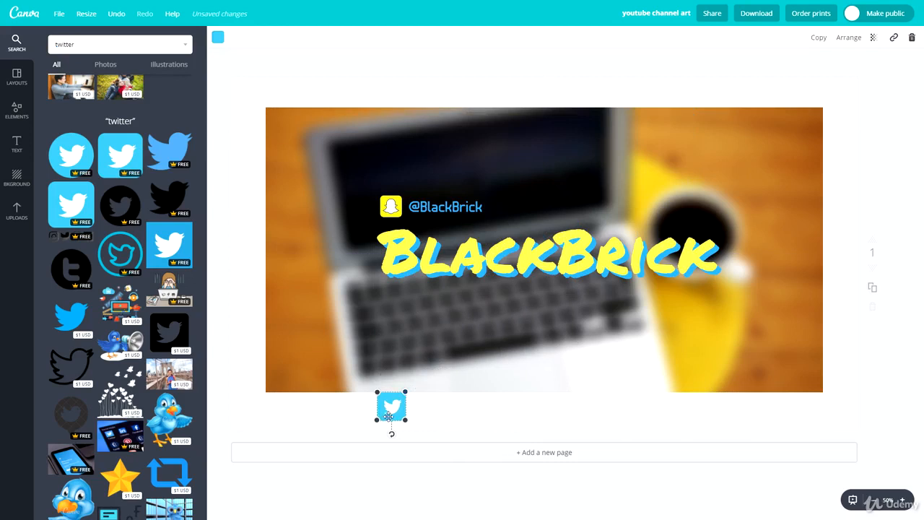
{"action": "left_click_drag", "start_coordinate": [391, 413], "coordinate": [505, 205]}
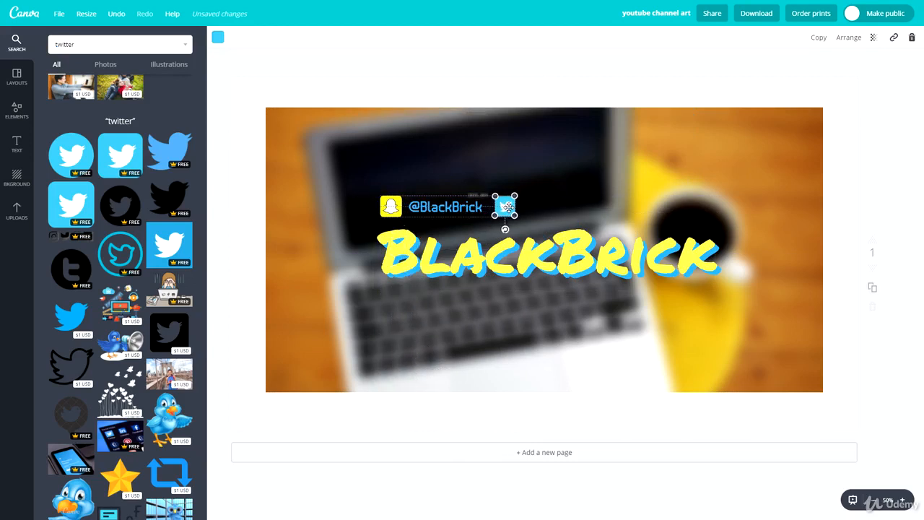
{"action": "left_click", "coordinate": [541, 162]}
{"action": "left_click", "coordinate": [446, 208]}
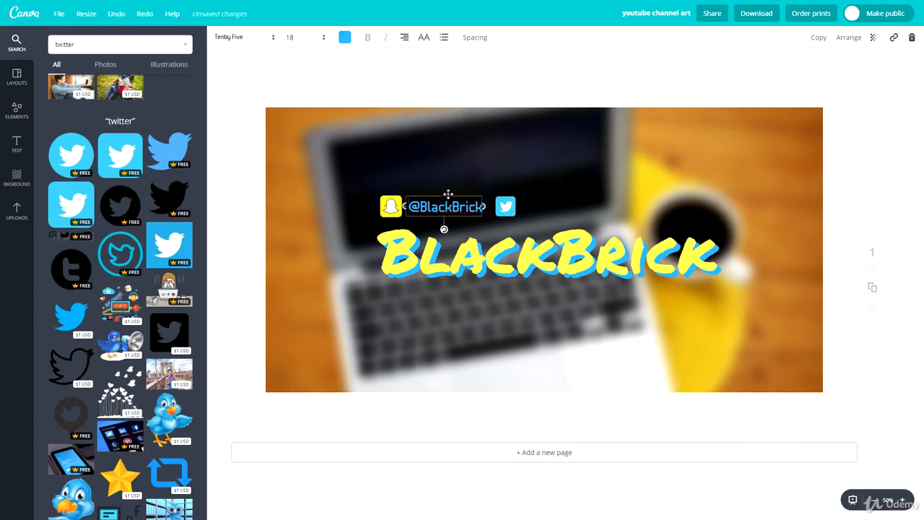
{"action": "left_click_drag", "start_coordinate": [448, 194], "coordinate": [561, 198]}
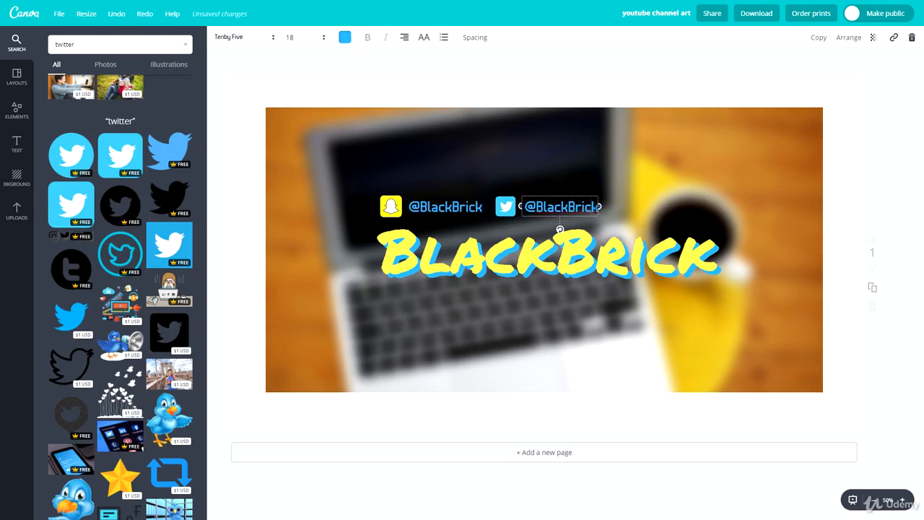
{"action": "key", "text": "Return"}
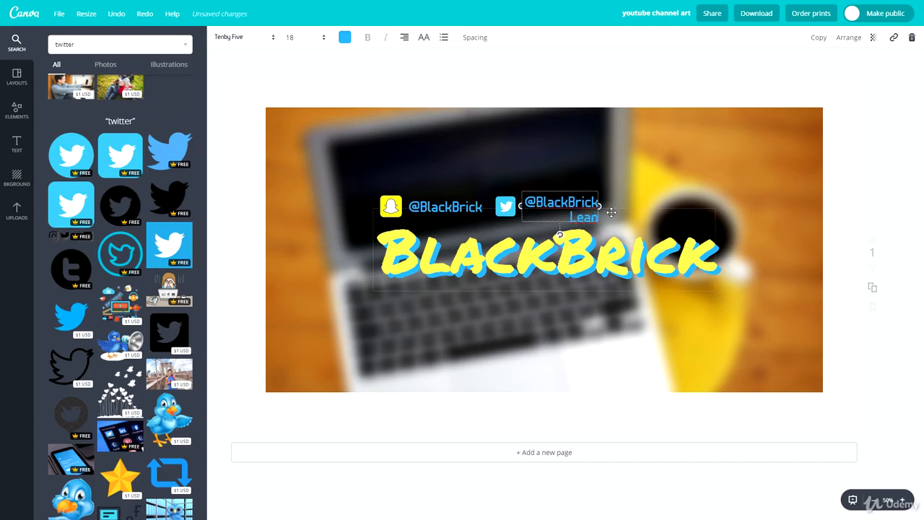
{"action": "type", "text": "Learn"}
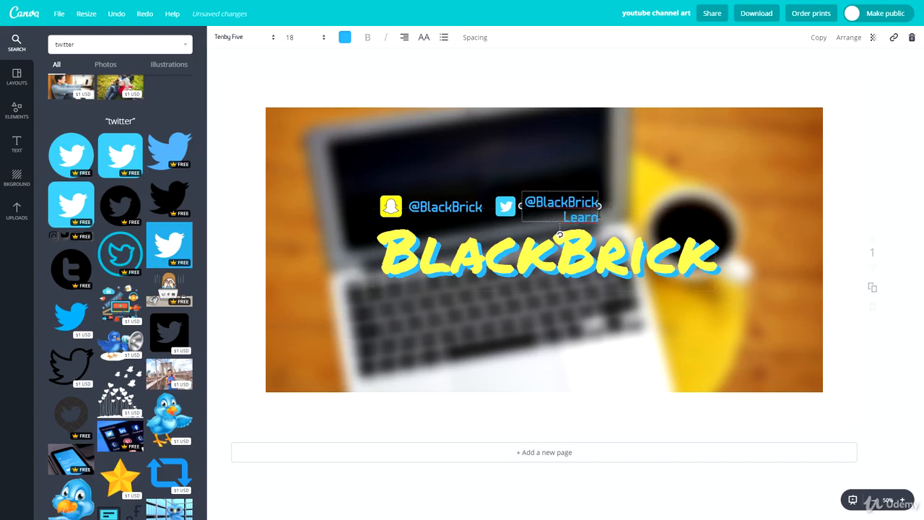
{"action": "left_click_drag", "start_coordinate": [598, 207], "coordinate": [635, 208]}
{"action": "left_click", "coordinate": [633, 209]}
{"action": "key", "text": "ctrl+c"}
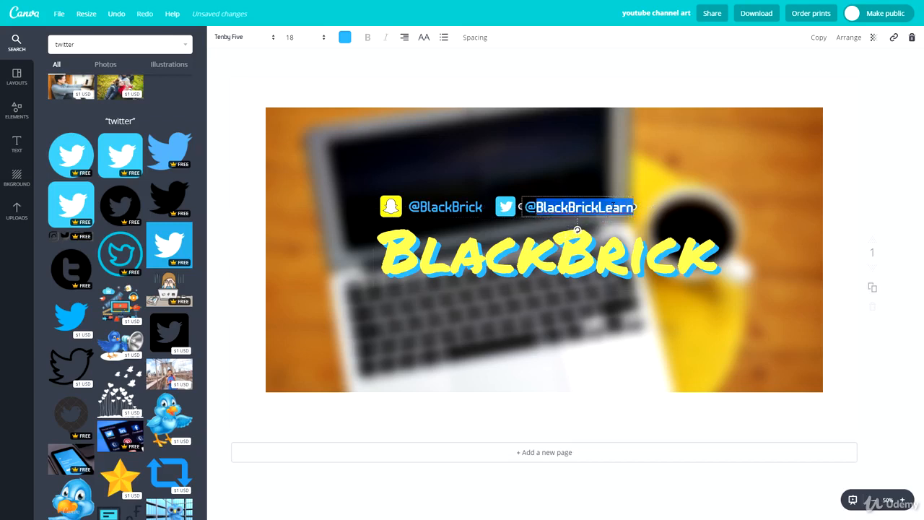
{"action": "double_click", "coordinate": [445, 207]}
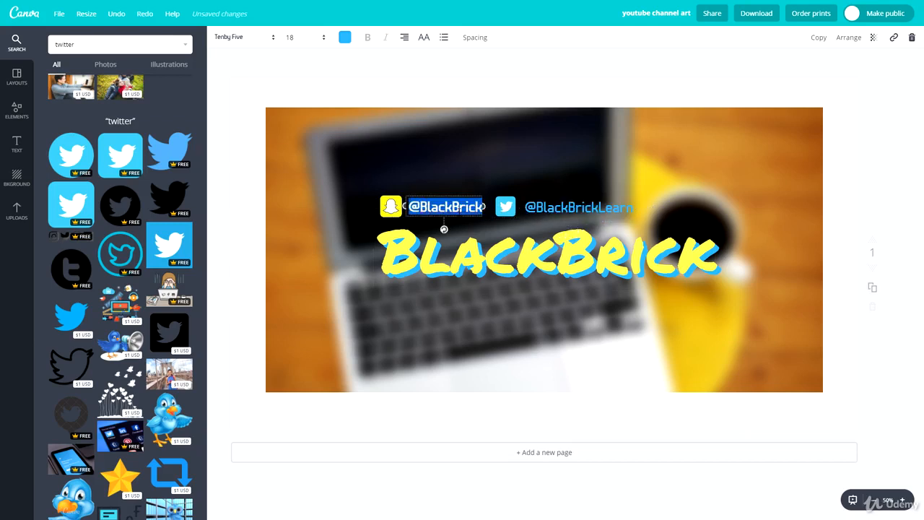
{"action": "key", "text": "ctrl+v"}
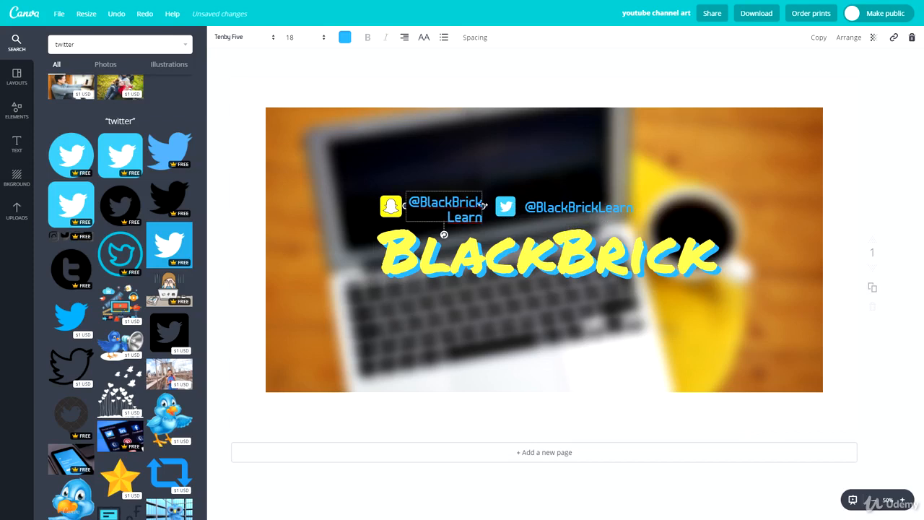
{"action": "left_click_drag", "start_coordinate": [483, 206], "coordinate": [511, 206]}
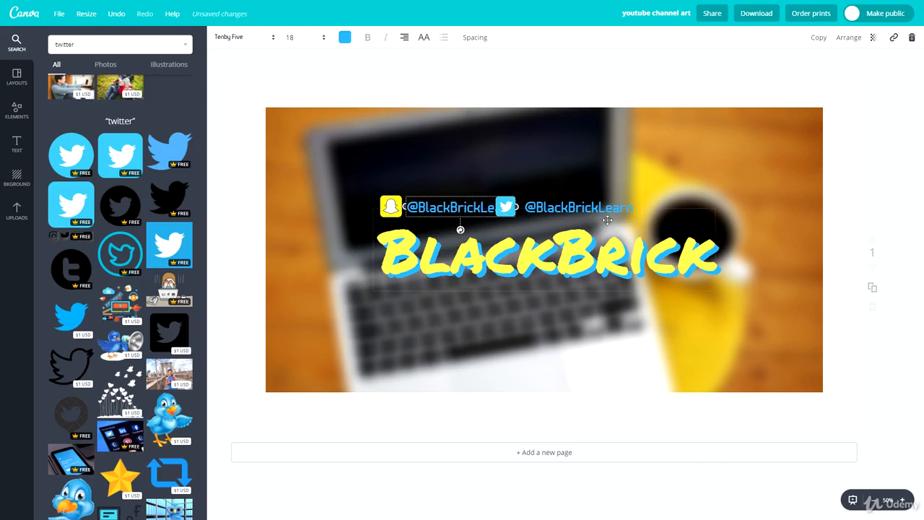
Shift the Twitter handle and its icon to the right so they clear the longer Snapchat handle
{"action": "left_click_drag", "start_coordinate": [607, 213], "coordinate": [634, 213]}
{"action": "left_click_drag", "start_coordinate": [502, 206], "coordinate": [564, 209]}
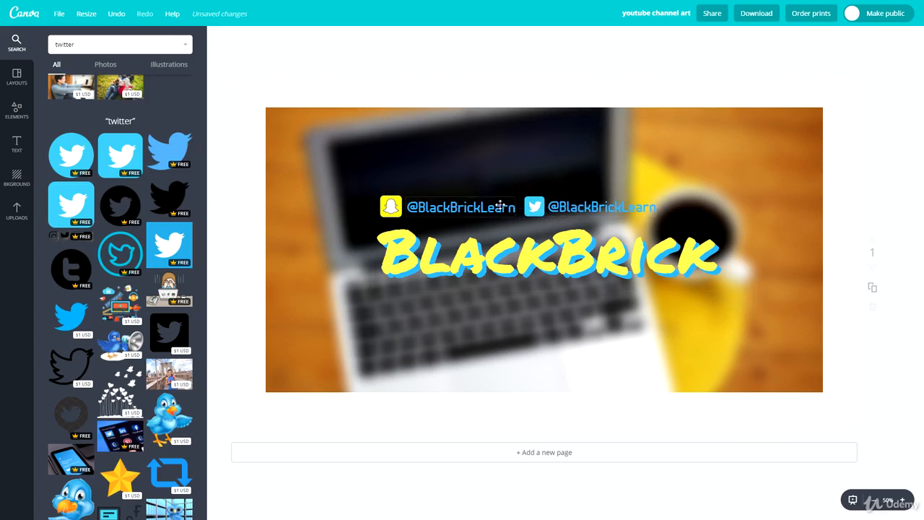
{"action": "left_click", "coordinate": [403, 246]}
{"action": "left_click", "coordinate": [616, 291]}
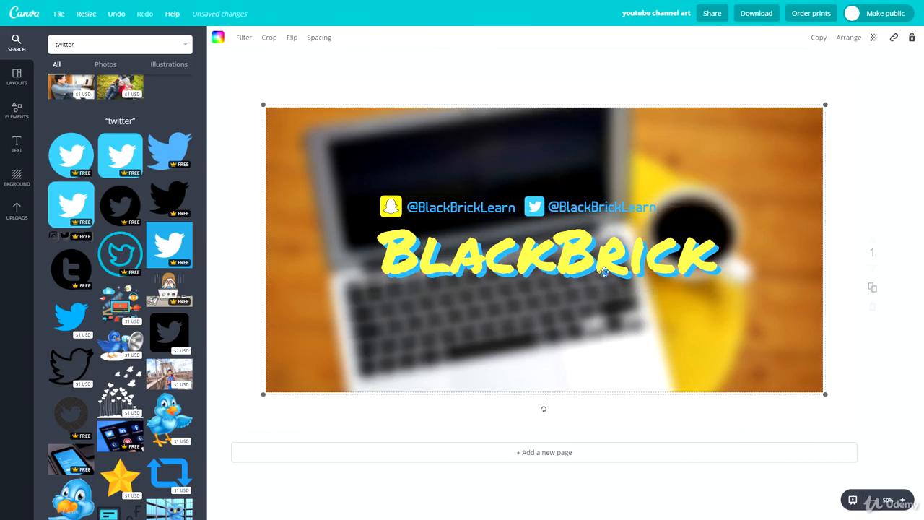
{"action": "left_click", "coordinate": [612, 209]}
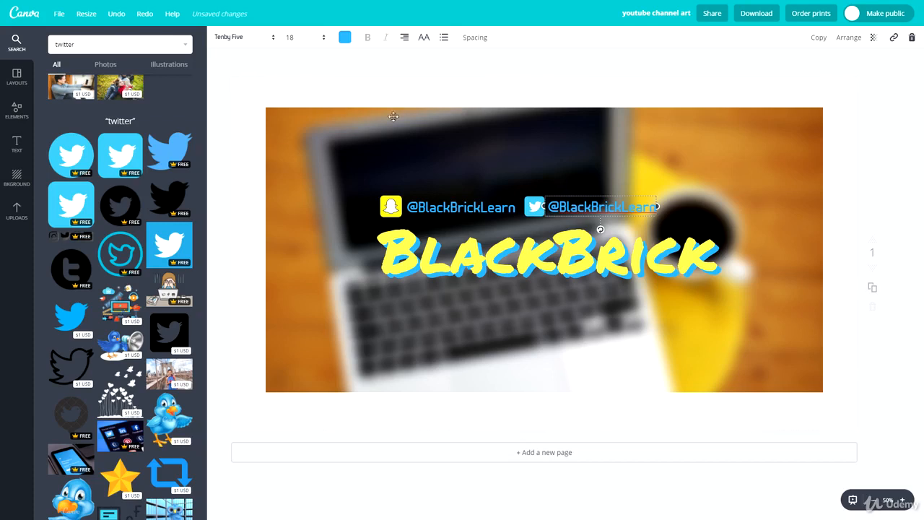
{"action": "left_click", "coordinate": [508, 169]}
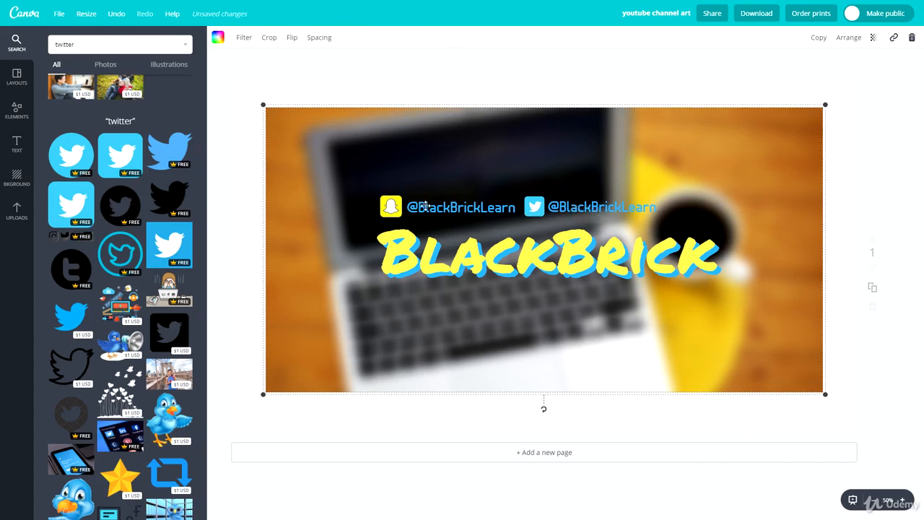
Search the graphics for "facebook" and add the dark blue rounded-square Facebook icon to the design
{"action": "left_click", "coordinate": [89, 48]}
{"action": "type", "text": "facebook"}
{"action": "key", "text": "Return"}
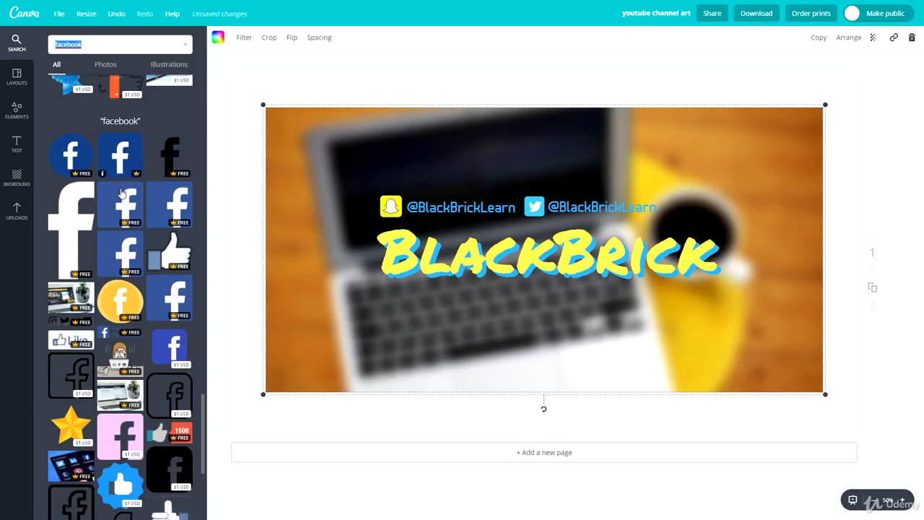
{"action": "left_click", "coordinate": [119, 147]}
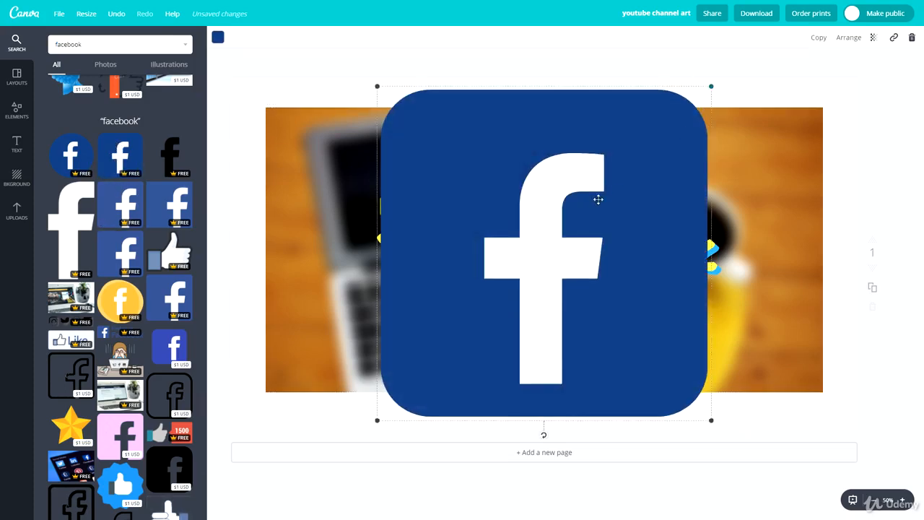
Shrink the Facebook icon to the size of the other social icons and place it after the Twitter handle
{"action": "left_click_drag", "start_coordinate": [599, 200], "coordinate": [534, 369]}
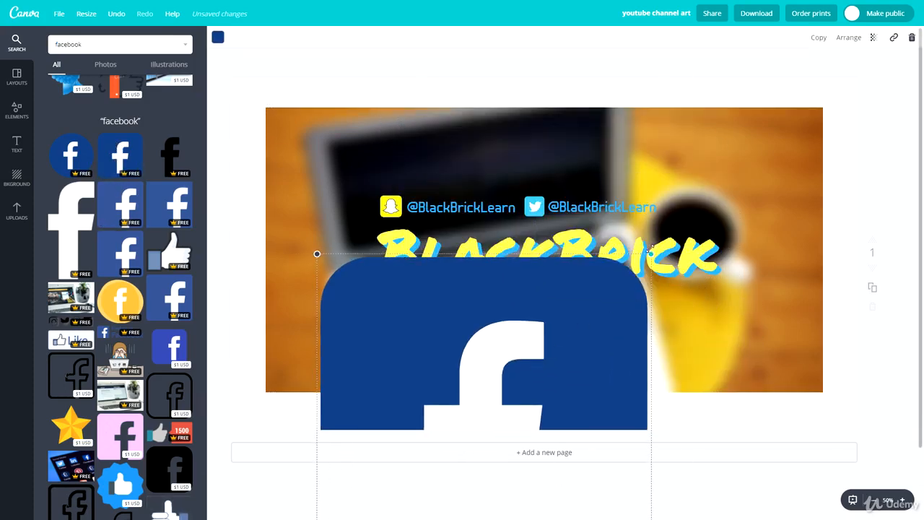
{"action": "left_click_drag", "start_coordinate": [647, 257], "coordinate": [463, 388]}
{"action": "left_click_drag", "start_coordinate": [412, 415], "coordinate": [423, 139]}
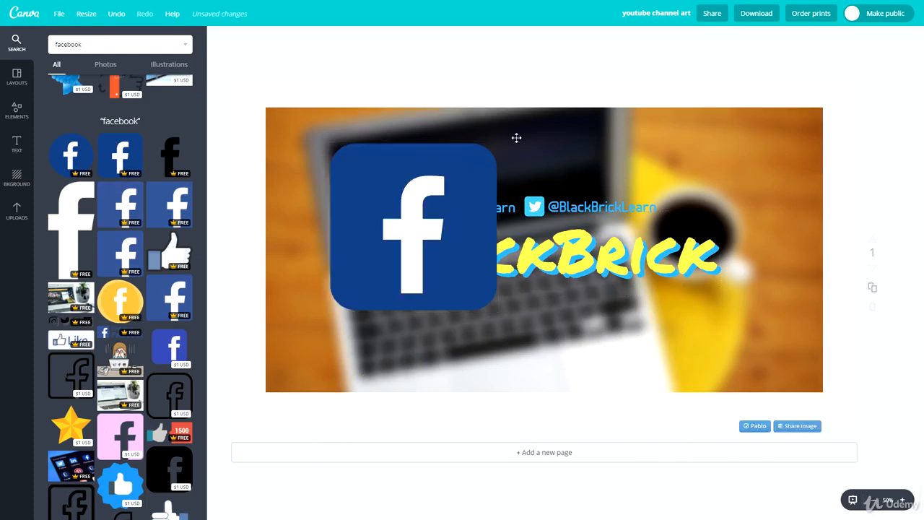
{"action": "left_click_drag", "start_coordinate": [499, 143], "coordinate": [391, 210]}
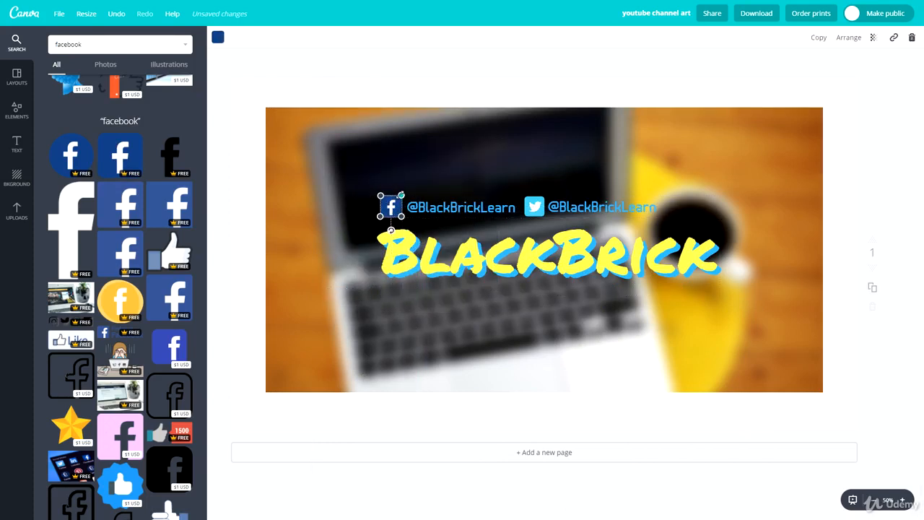
{"action": "left_click_drag", "start_coordinate": [396, 197], "coordinate": [696, 222]}
Shift the whole row of social icons and handles to the left, moving the background photo aside to select them and restoring it
{"action": "left_click_drag", "start_coordinate": [748, 184], "coordinate": [717, 305]}
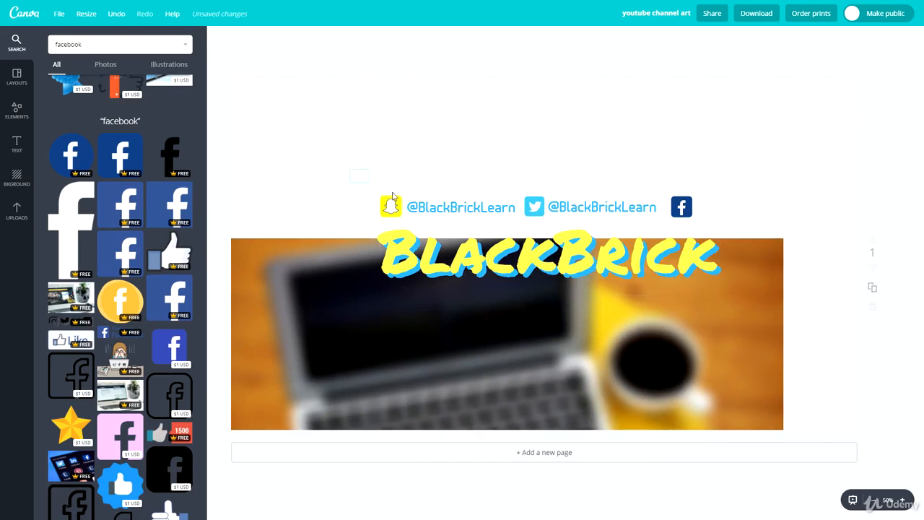
{"action": "left_click_drag", "start_coordinate": [350, 169], "coordinate": [744, 208]}
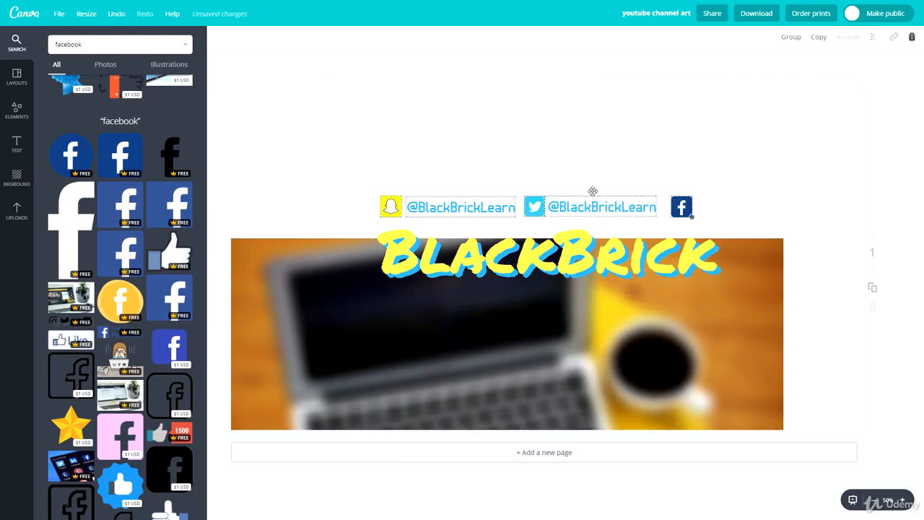
{"action": "left_click_drag", "start_coordinate": [571, 204], "coordinate": [507, 211]}
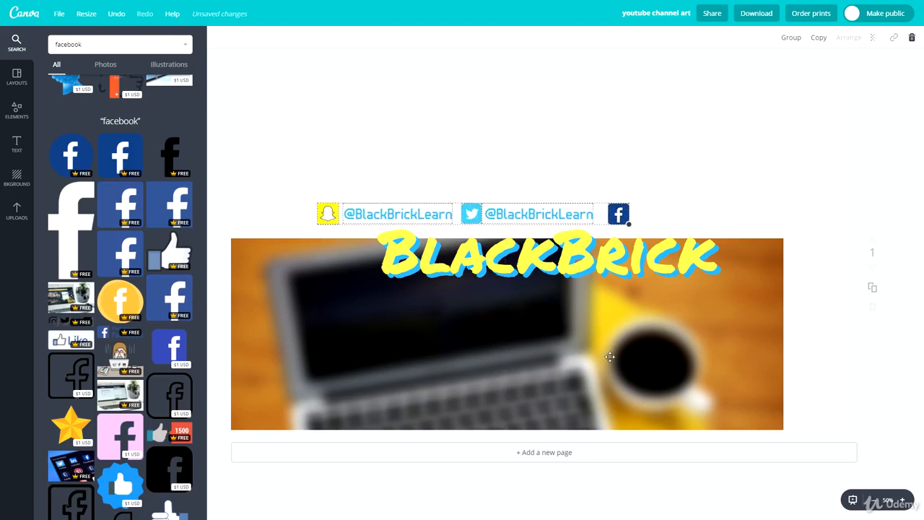
{"action": "left_click_drag", "start_coordinate": [610, 357], "coordinate": [654, 246]}
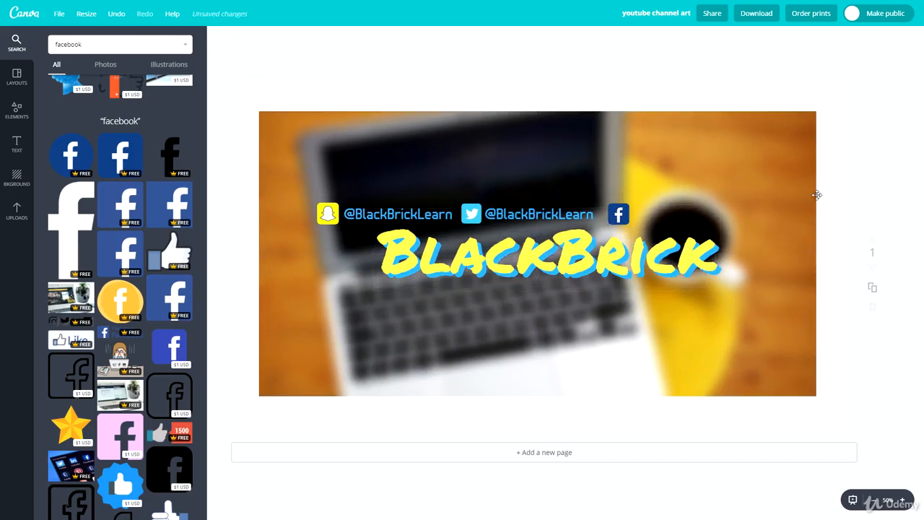
Duplicate the Twitter handle beside the Facebook icon, replace its text with "/blackbricktraining" and widen the box to one line
{"action": "left_click", "coordinate": [503, 208]}
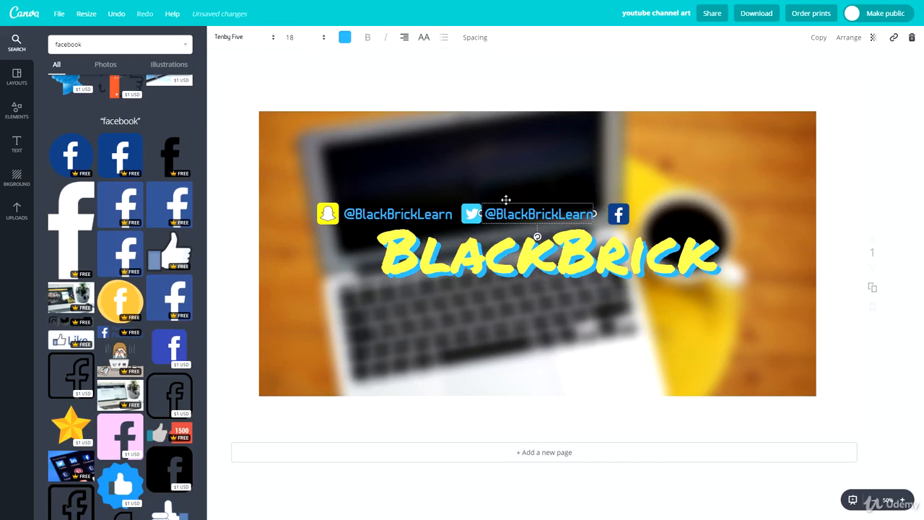
{"action": "left_click_drag", "start_coordinate": [506, 199], "coordinate": [680, 209]}
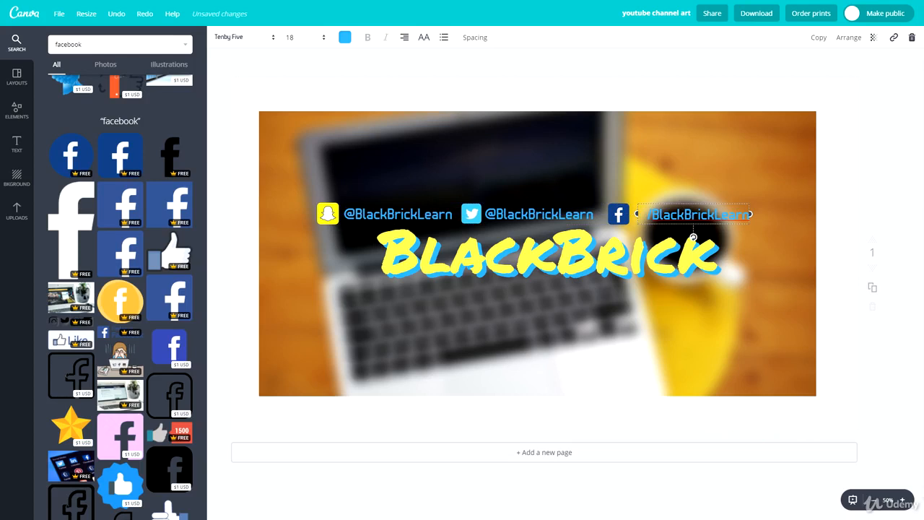
{"action": "key", "text": "ctrl+a"}
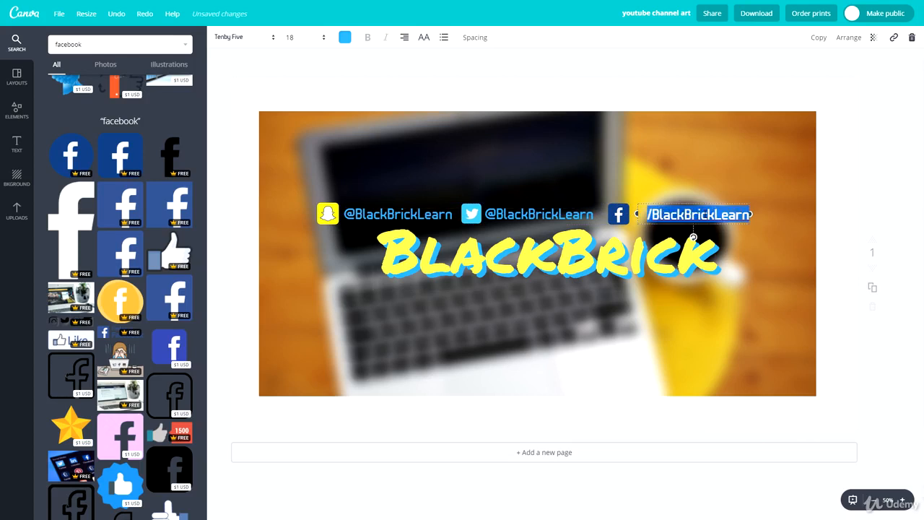
{"action": "type", "text": "/blackbricktraining"}
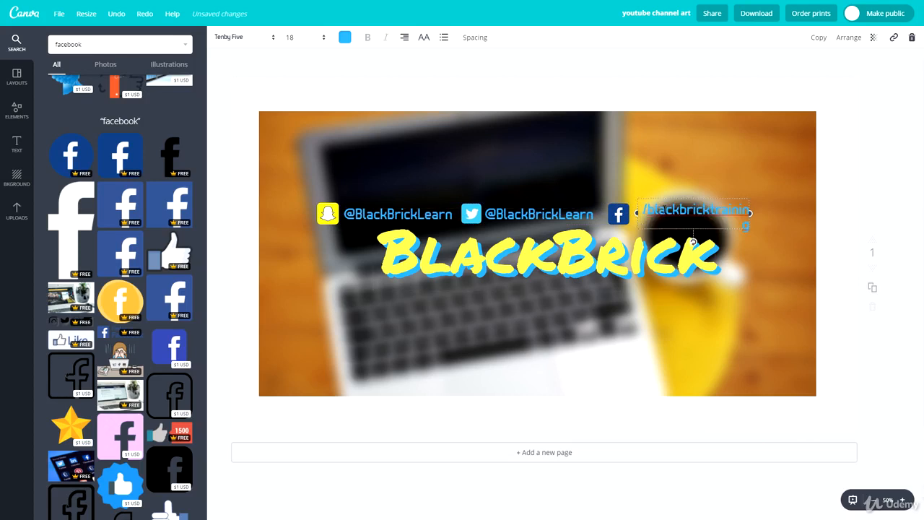
{"action": "left_click_drag", "start_coordinate": [749, 213], "coordinate": [757, 215]}
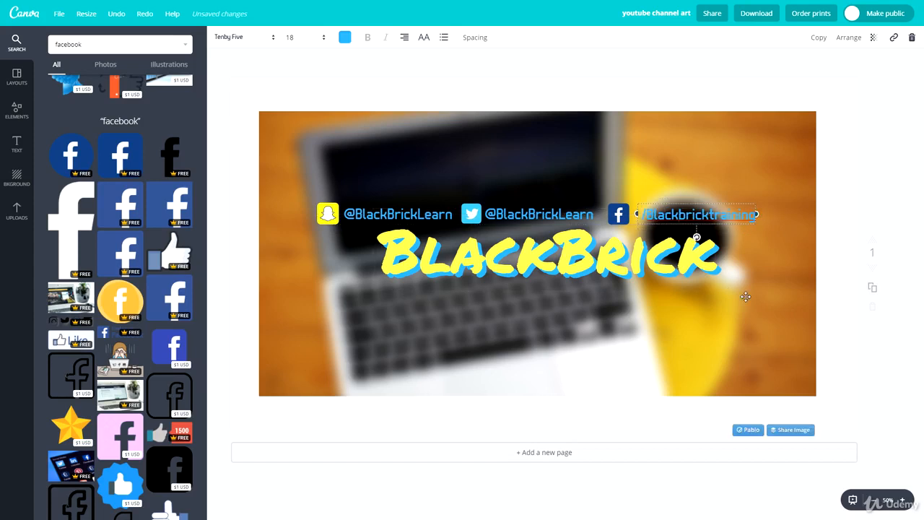
Capitalise the words in the Facebook handle so it reads "/BlackBrickTraining"
{"action": "key", "text": "BackSpace"}
{"action": "type", "text": "B"}
{"action": "key", "text": "BackSpace"}
{"action": "type", "text": "T"}
{"action": "left_click", "coordinate": [788, 265]}
{"action": "key", "text": "Escape"}
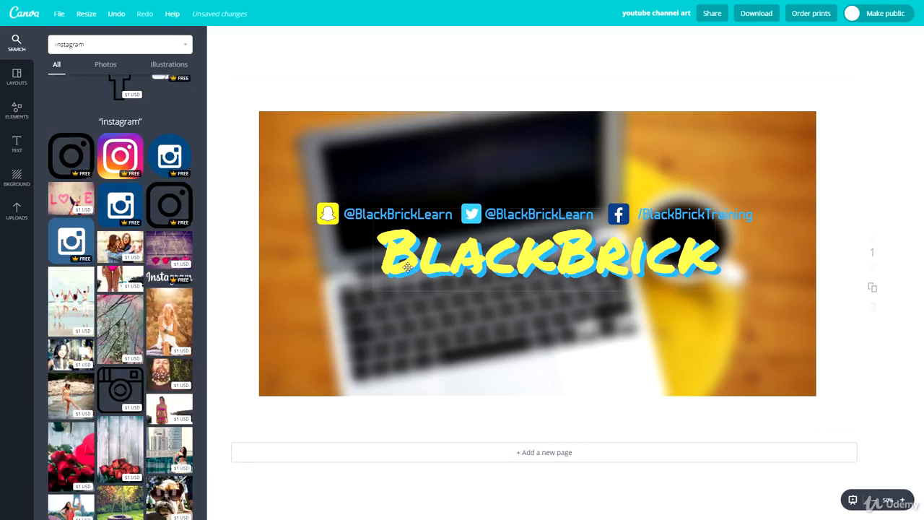
Try dark blue, red, grey and light green as the colour of the BlackBrick heading's front text
{"action": "left_click", "coordinate": [408, 268]}
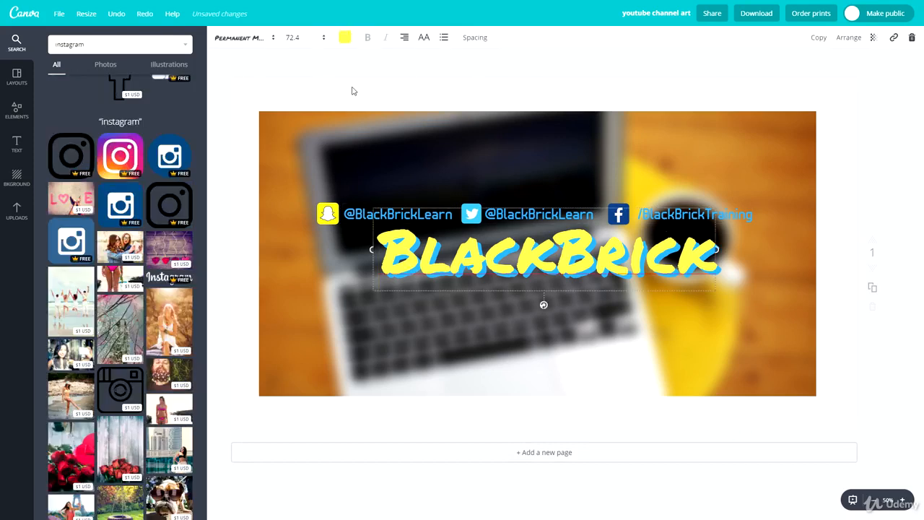
{"action": "left_click", "coordinate": [345, 37]}
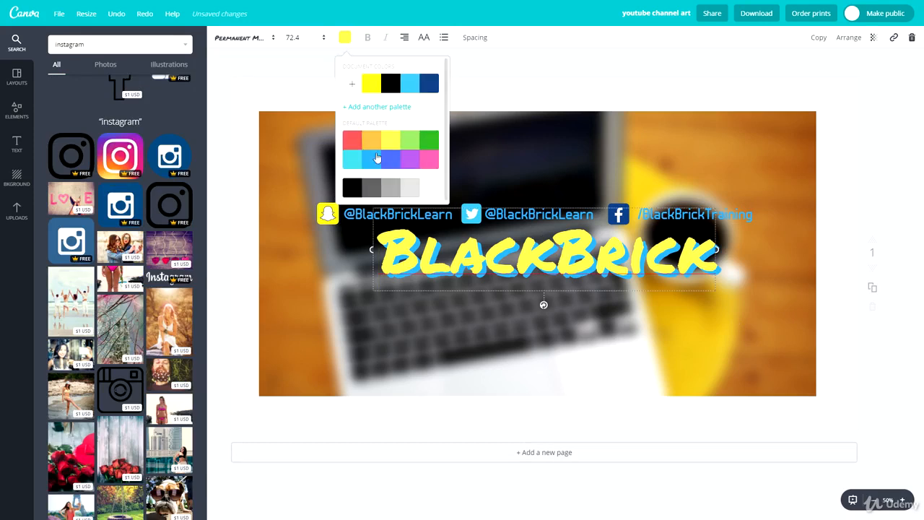
{"action": "left_click", "coordinate": [426, 85]}
{"action": "left_click", "coordinate": [345, 38]}
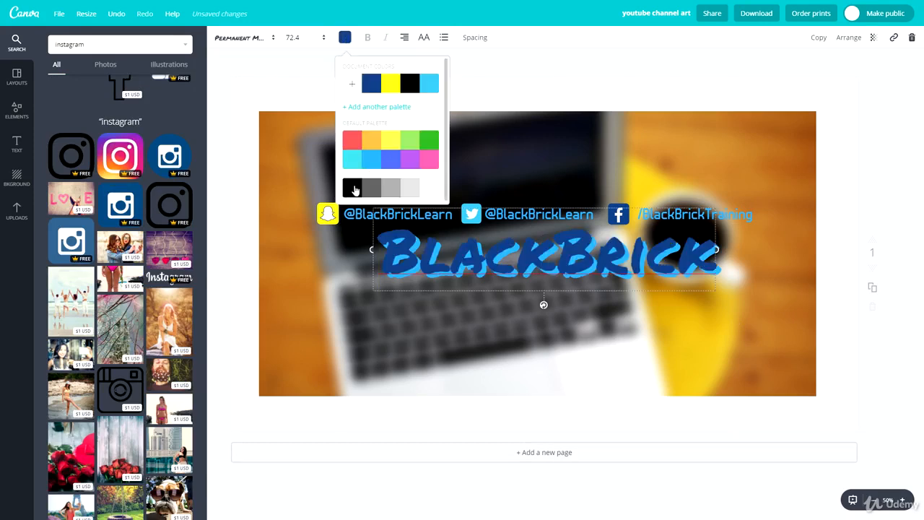
{"action": "left_click", "coordinate": [351, 141]}
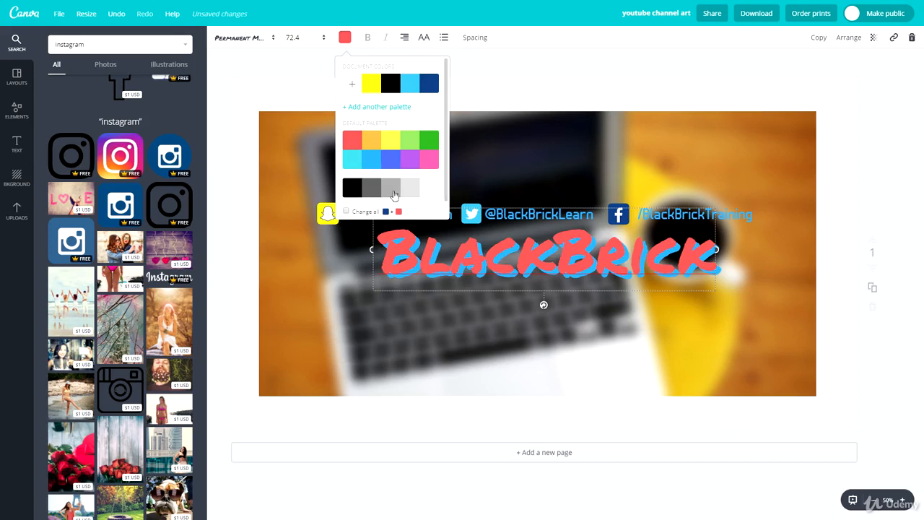
{"action": "left_click", "coordinate": [391, 190]}
{"action": "left_click", "coordinate": [415, 138]}
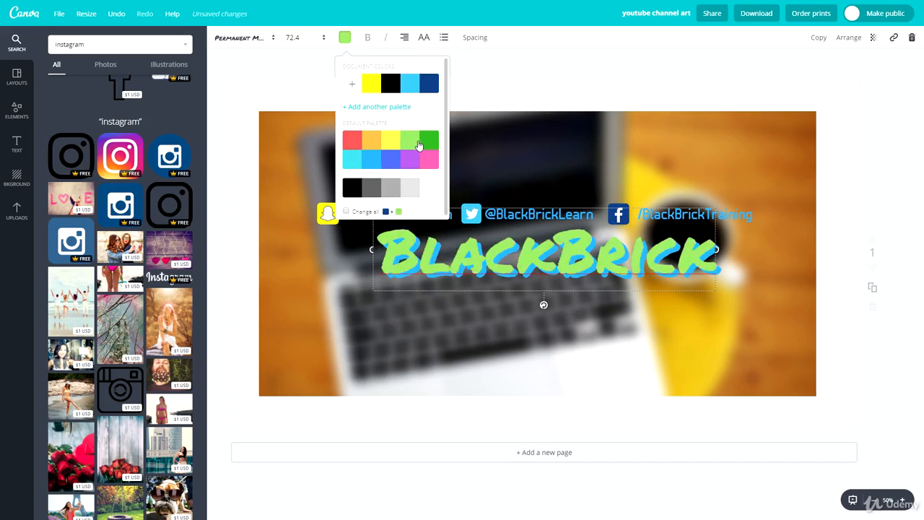
Set the BlackBrick heading's front text to the bright yellow from the document colours
{"action": "left_click", "coordinate": [375, 96]}
{"action": "left_click", "coordinate": [543, 128]}
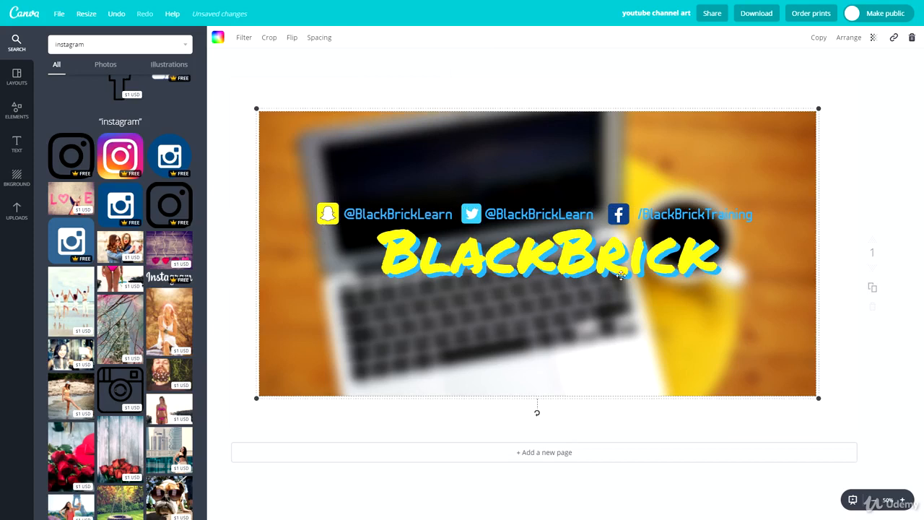
{"action": "left_click", "coordinate": [851, 195]}
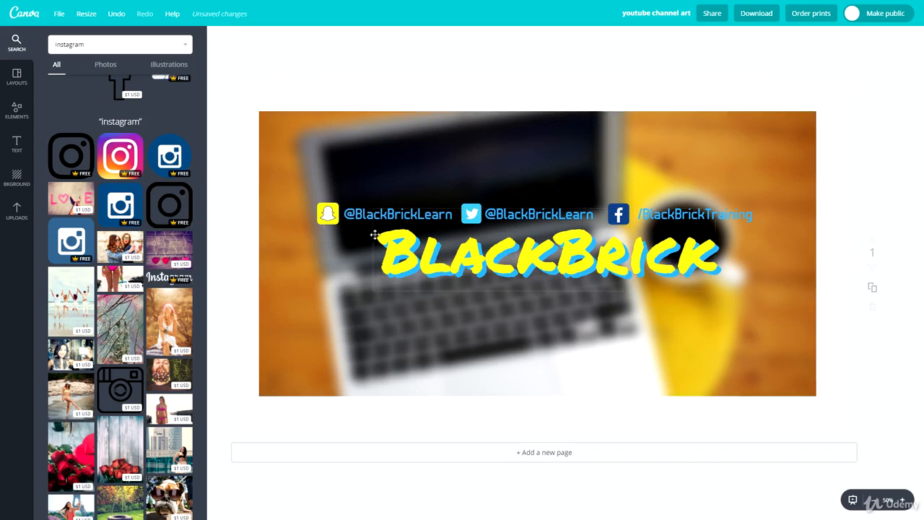
Recolour the Twitter handle white and nudge the yellow BlackBrick heading slightly down over its blue shadow
{"action": "left_click", "coordinate": [511, 211]}
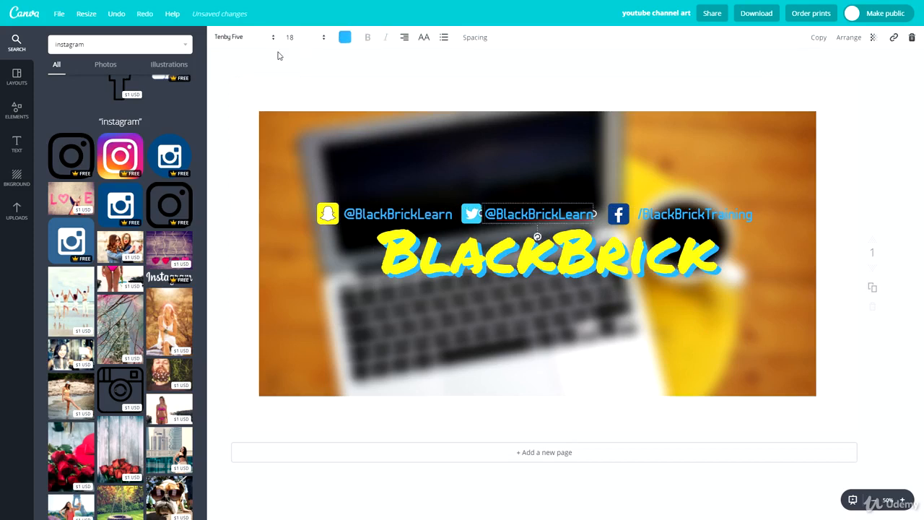
{"action": "left_click", "coordinate": [345, 37]}
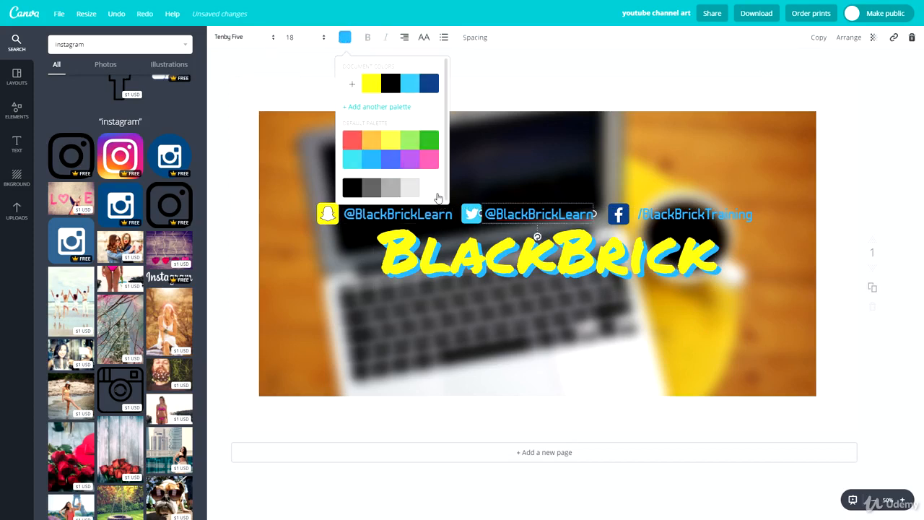
{"action": "left_click", "coordinate": [640, 171]}
{"action": "left_click_drag", "start_coordinate": [650, 156], "coordinate": [653, 154]}
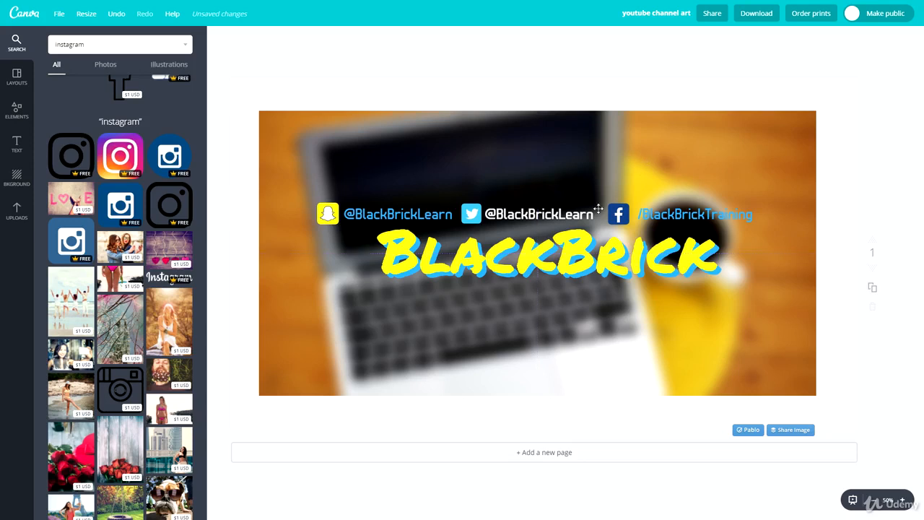
{"action": "mouse_move", "coordinate": [543, 262]}
{"action": "left_mouse_down"}
{"action": "mouse_move", "coordinate": [534, 257]}
{"action": "mouse_move", "coordinate": [543, 263]}
{"action": "left_mouse_up"}
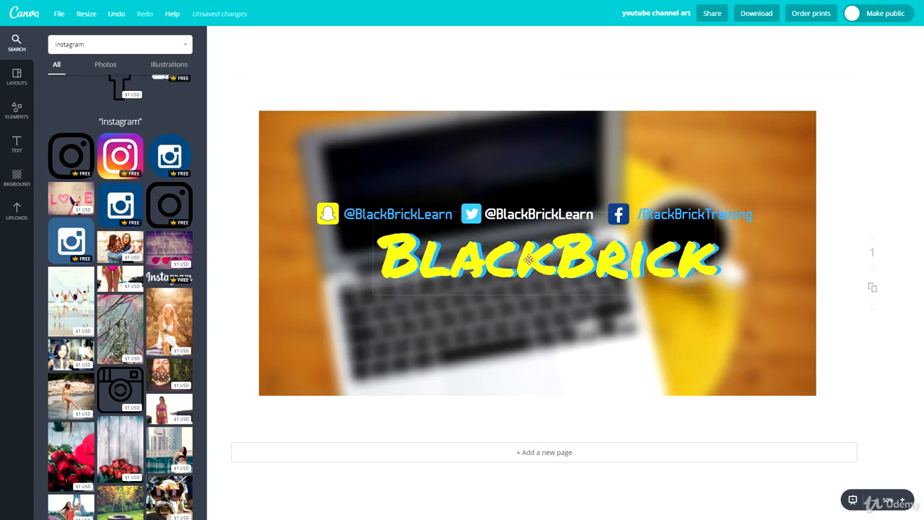
{"action": "left_click", "coordinate": [476, 320]}
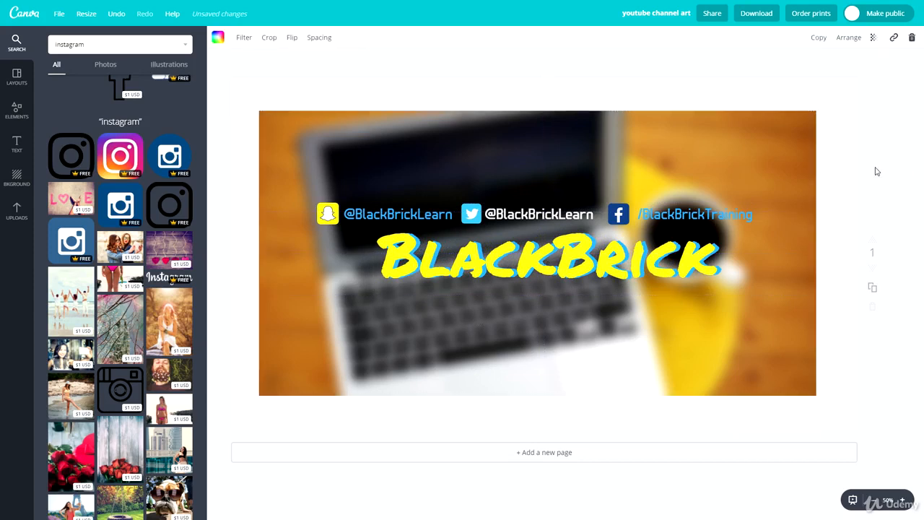
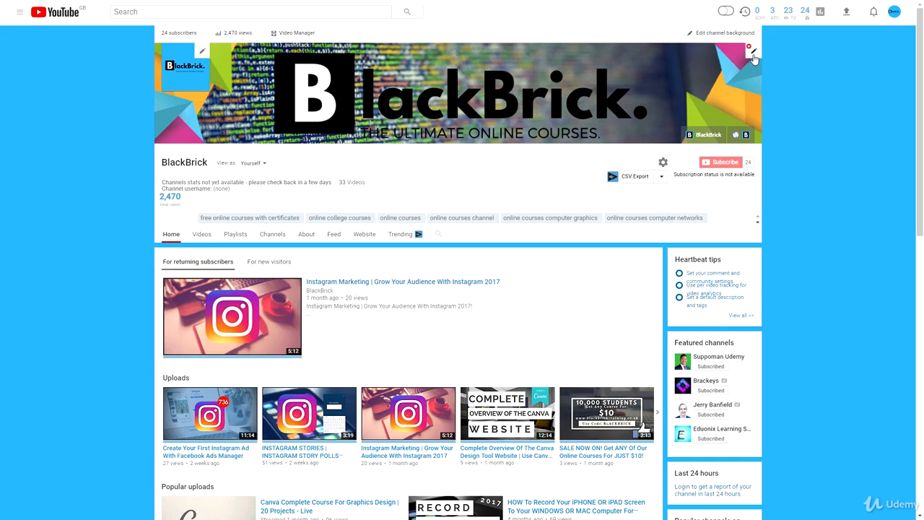
Switch to the YouTube channel page and upload the "youtube channel art" image from Downloads as new channel art
{"action": "left_click", "coordinate": [754, 52]}
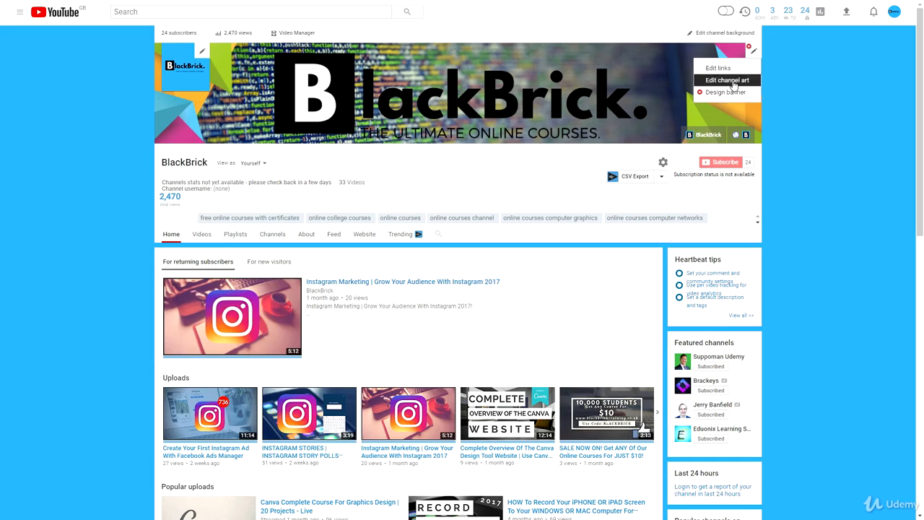
{"action": "left_click", "coordinate": [734, 84]}
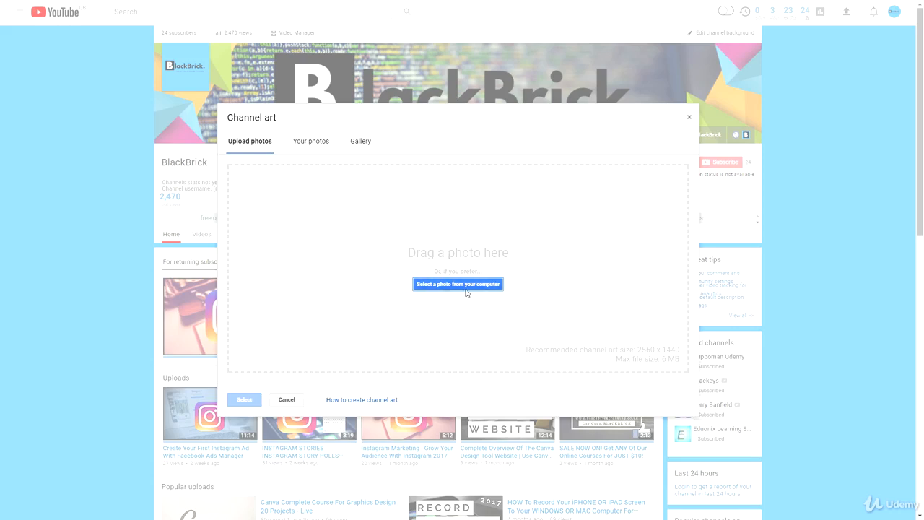
{"action": "left_click_drag", "start_coordinate": [621, 67], "coordinate": [908, 81]}
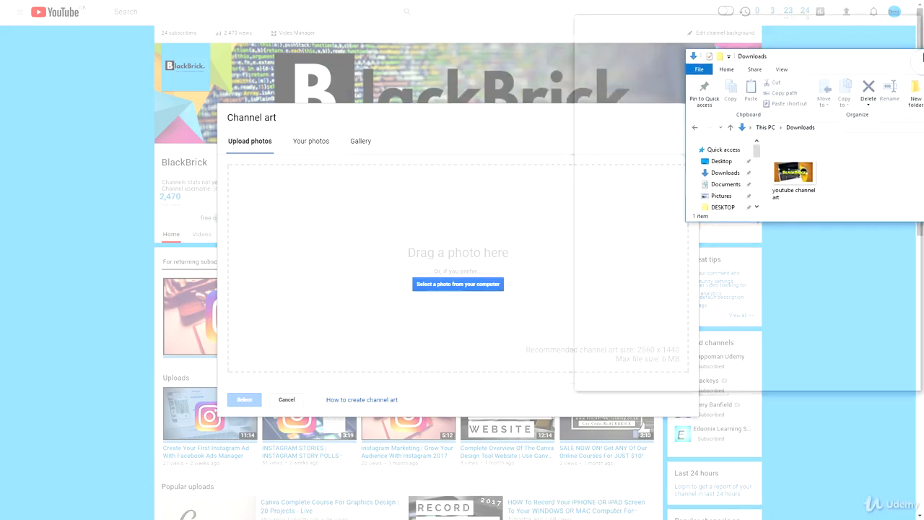
{"action": "left_click_drag", "start_coordinate": [800, 193], "coordinate": [483, 266]}
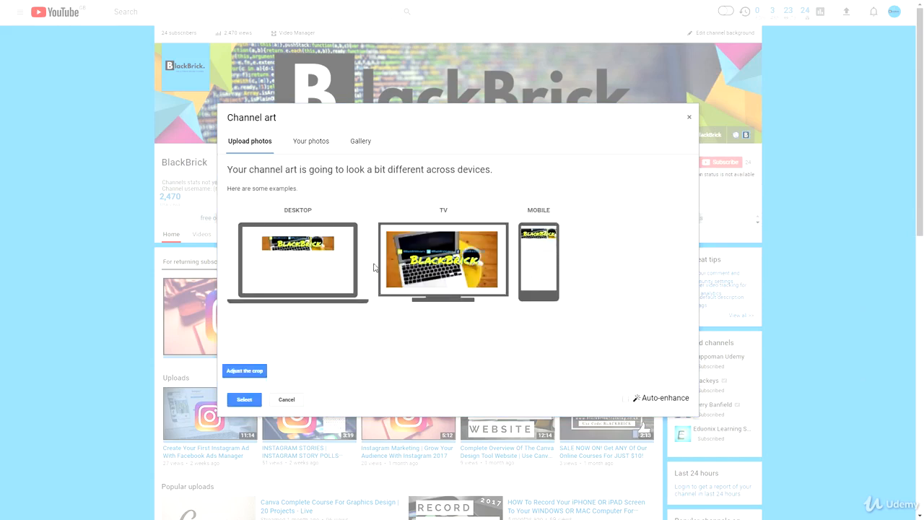
Check the uploaded banner's crop region and device previews, and accept the image as channel art
{"action": "left_click", "coordinate": [244, 369]}
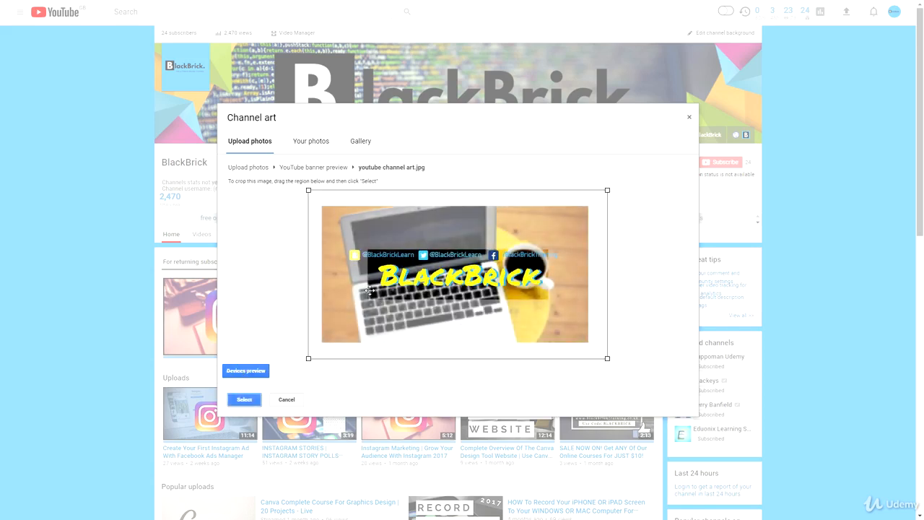
{"action": "left_click", "coordinate": [244, 372]}
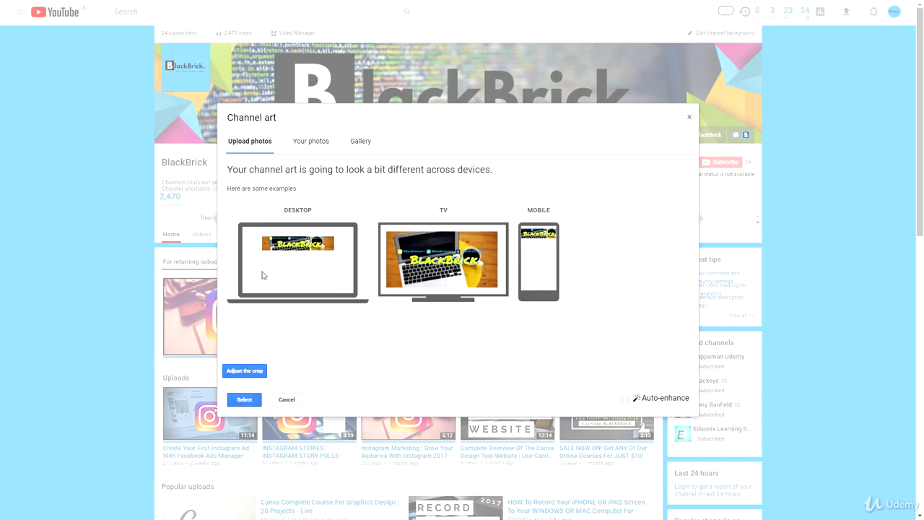
{"action": "left_click", "coordinate": [245, 400]}
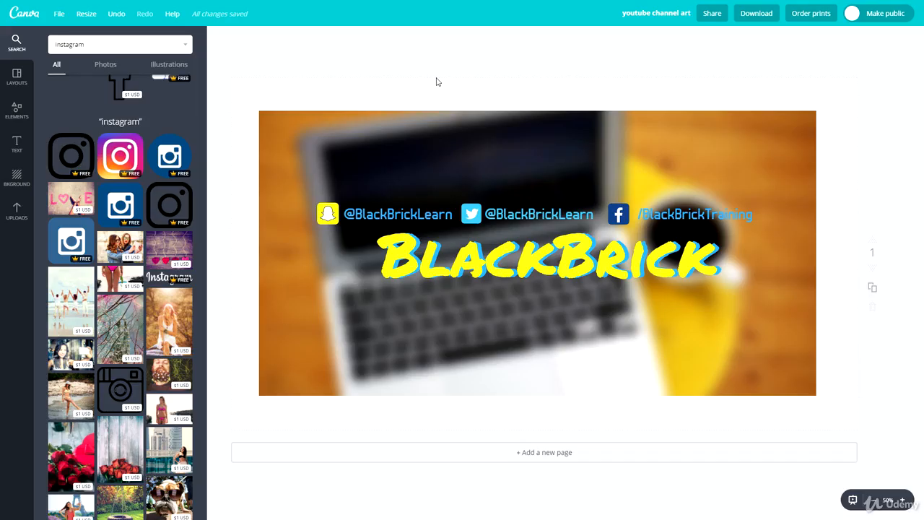
Enlarge the blurred laptop background image from opposite corners so that it fills the whole canvas
{"action": "left_click", "coordinate": [267, 124]}
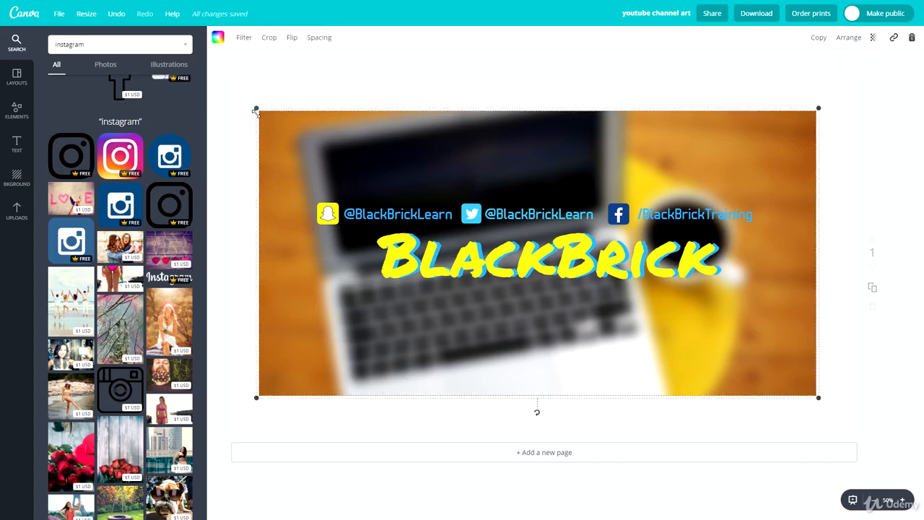
{"action": "left_click_drag", "start_coordinate": [260, 112], "coordinate": [229, 80]}
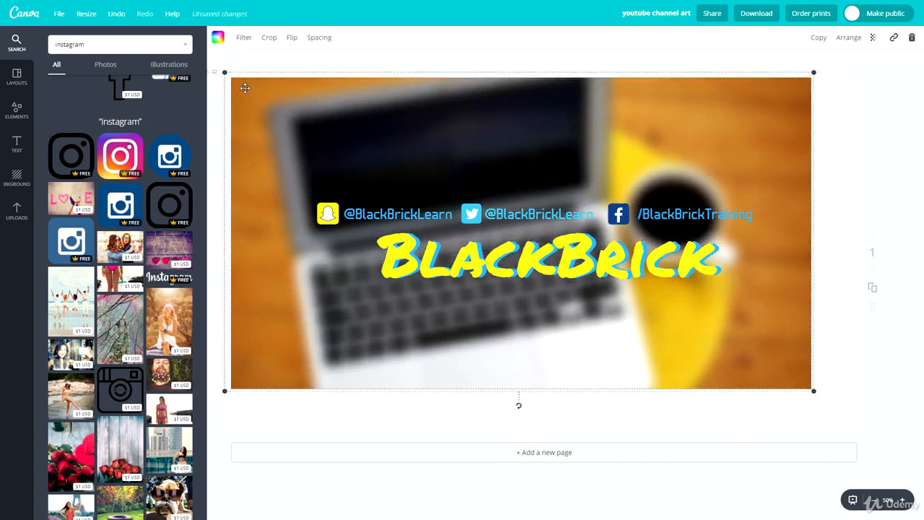
{"action": "left_click_drag", "start_coordinate": [813, 391], "coordinate": [864, 440]}
{"action": "mouse_move", "coordinate": [643, 380]}
{"action": "left_mouse_down"}
{"action": "mouse_move", "coordinate": [650, 384]}
{"action": "mouse_move", "coordinate": [648, 375]}
{"action": "left_mouse_up"}
Move the two-layer BlackBrick heading slightly down and shift the row of social media handles down and slightly left above it
{"action": "left_click_drag", "start_coordinate": [698, 315], "coordinate": [423, 254]}
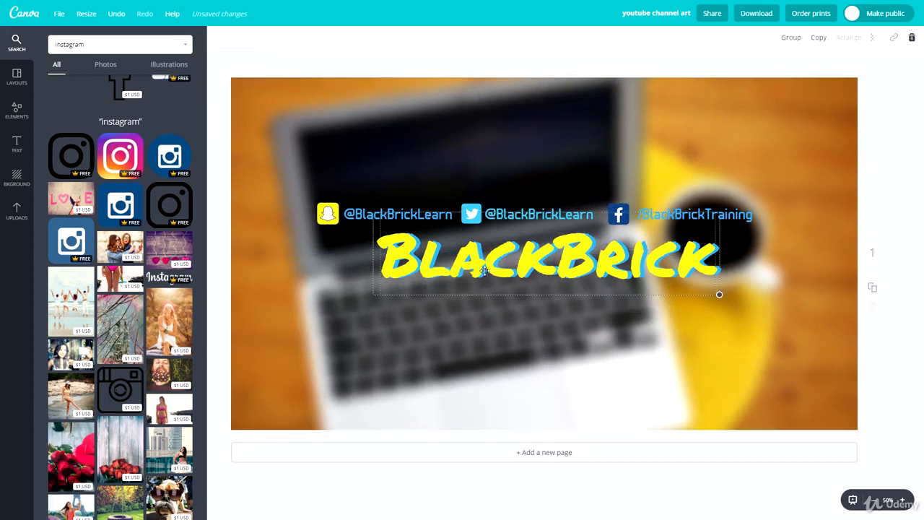
{"action": "left_click_drag", "start_coordinate": [488, 268], "coordinate": [489, 277]}
{"action": "left_click_drag", "start_coordinate": [298, 176], "coordinate": [764, 213]}
{"action": "left_click_drag", "start_coordinate": [527, 212], "coordinate": [519, 223]}
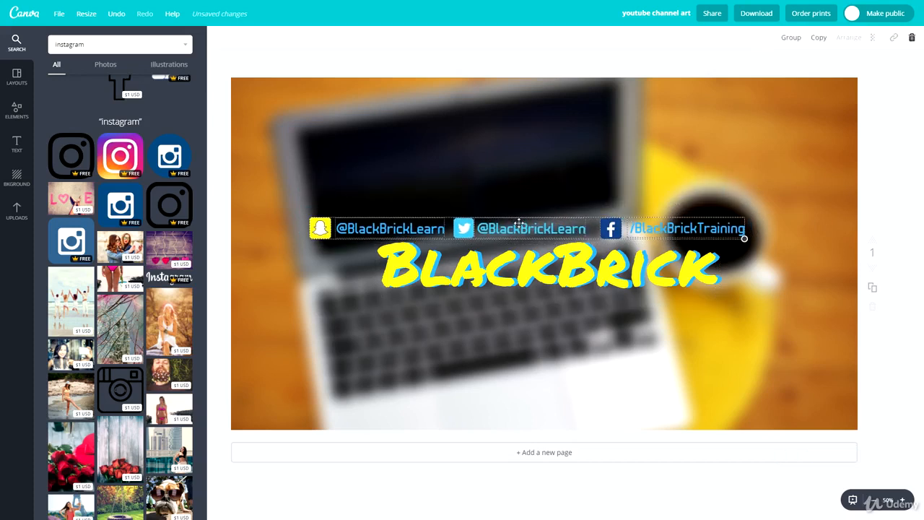
{"action": "key", "text": "Escape"}
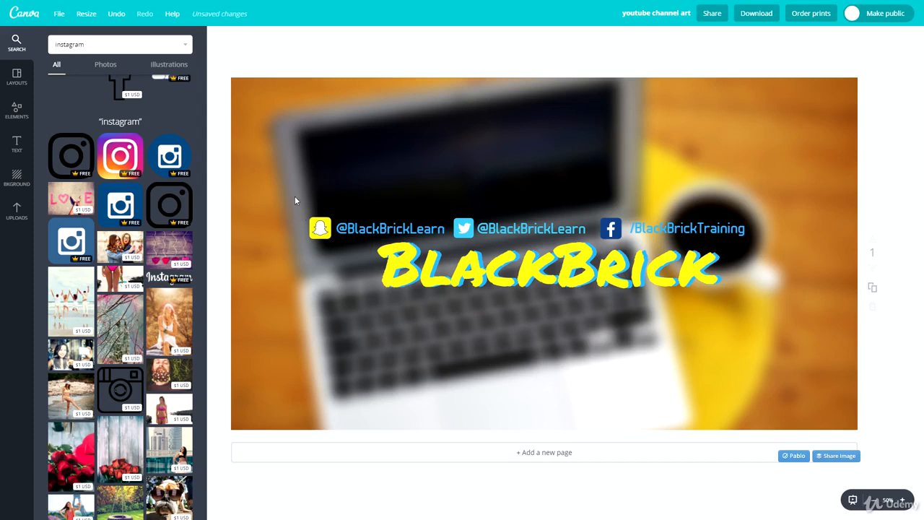
Rearrange the handles with Snapchat centred below the BlackBrick heading and Twitter and Facebook above it within the heading's width
{"action": "left_click_drag", "start_coordinate": [295, 214], "coordinate": [510, 308]}
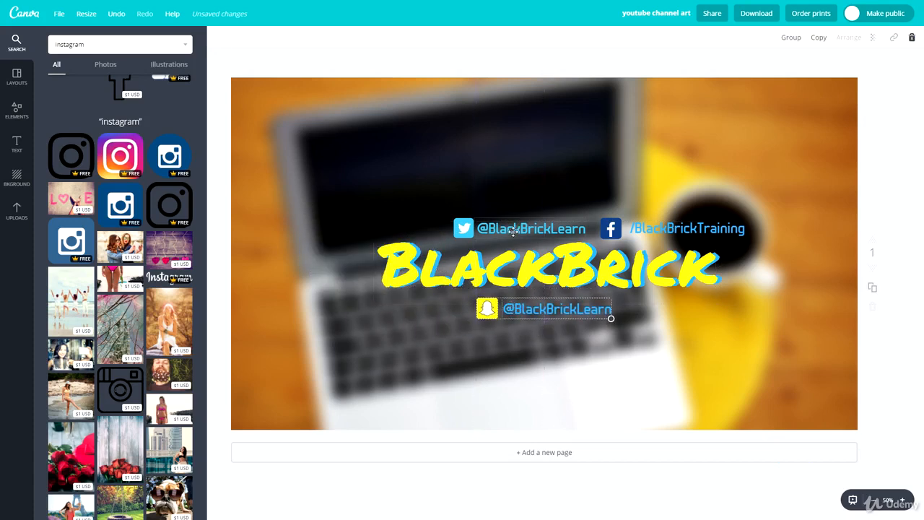
{"action": "left_click_drag", "start_coordinate": [454, 203], "coordinate": [463, 224]}
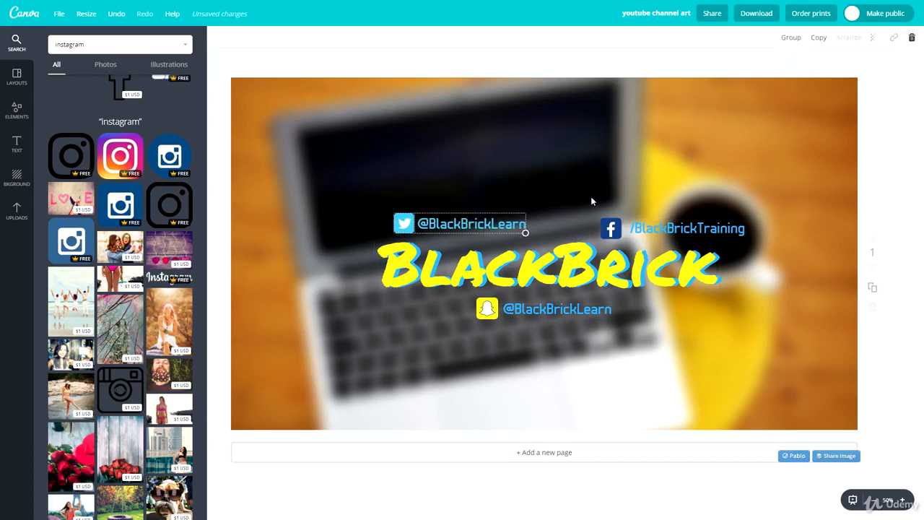
{"action": "left_click_drag", "start_coordinate": [591, 197], "coordinate": [620, 233]}
{"action": "left_click_drag", "start_coordinate": [688, 230], "coordinate": [659, 226]}
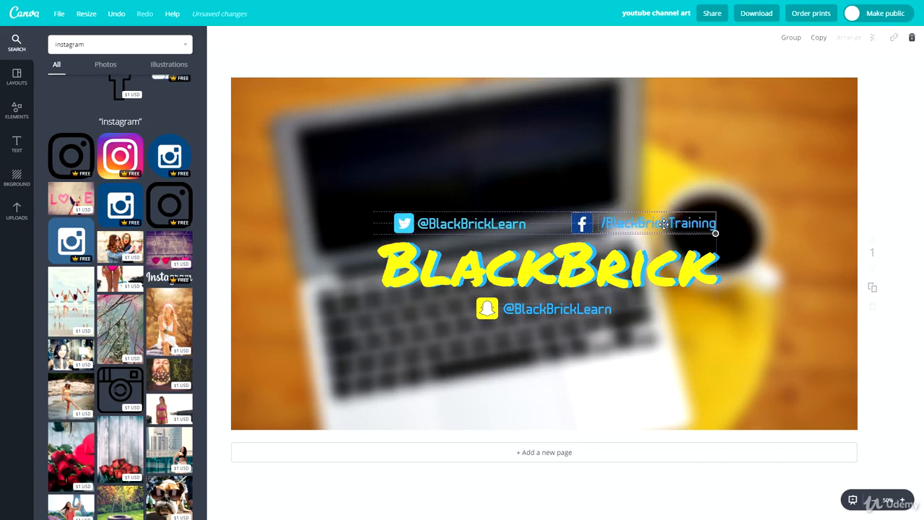
{"action": "left_click_drag", "start_coordinate": [627, 340], "coordinate": [495, 318]}
{"action": "left_click", "coordinate": [676, 405]}
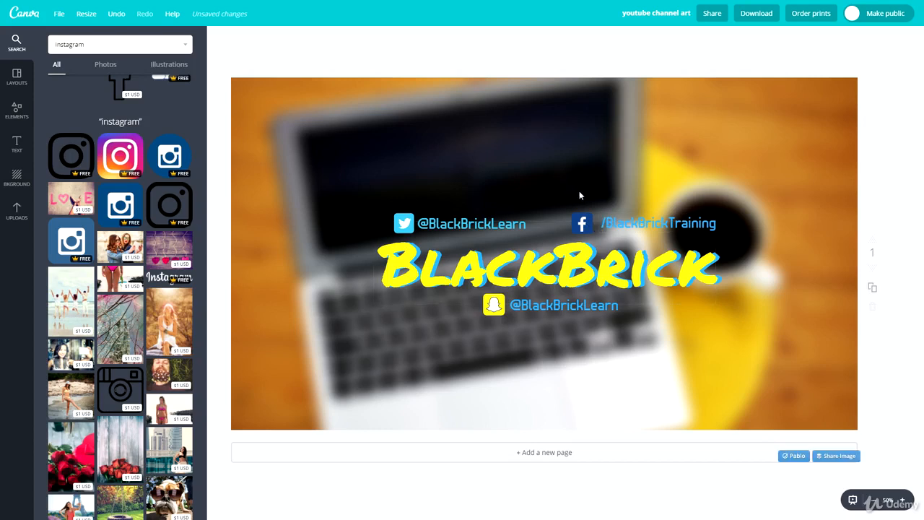
Delete the Facebook icon and handle, and move the Snapchat icon and handle into their place, level with Twitter
{"action": "left_click_drag", "start_coordinate": [577, 192], "coordinate": [623, 221]}
{"action": "key", "text": "Delete"}
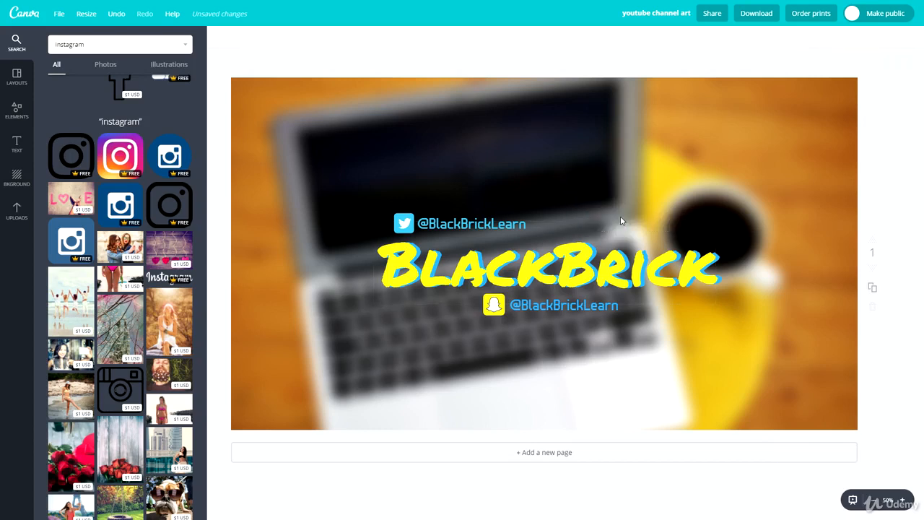
{"action": "left_click_drag", "start_coordinate": [606, 331], "coordinate": [578, 228]}
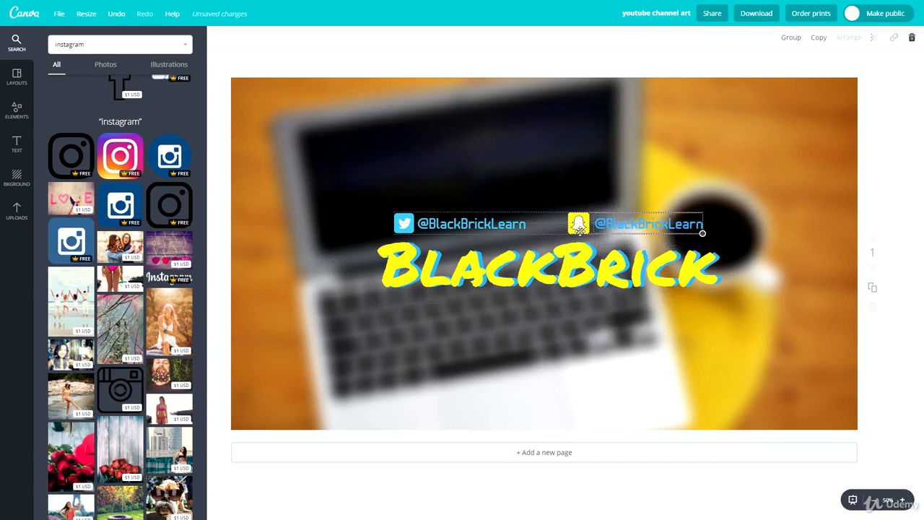
{"action": "left_click", "coordinate": [544, 365]}
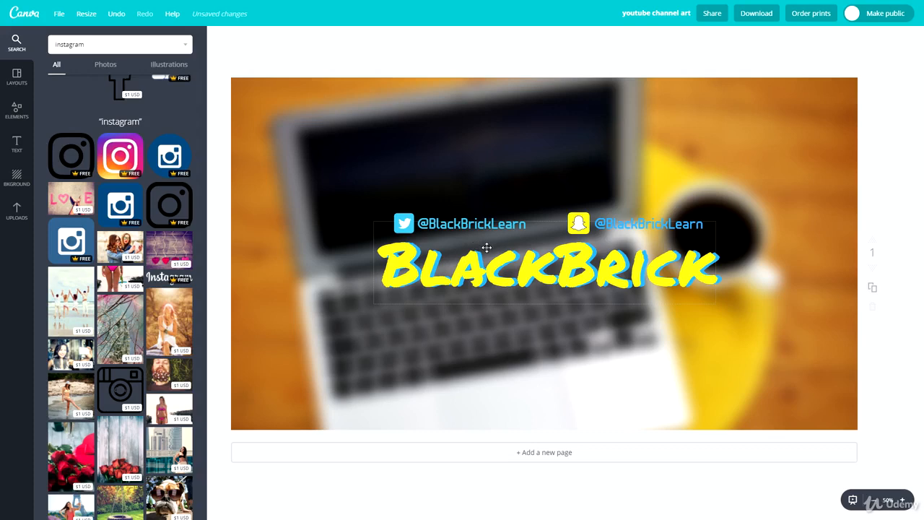
Download the design as a JPG and view the downloaded image in the Photos viewer
{"action": "left_click", "coordinate": [769, 22]}
{"action": "left_click", "coordinate": [731, 67]}
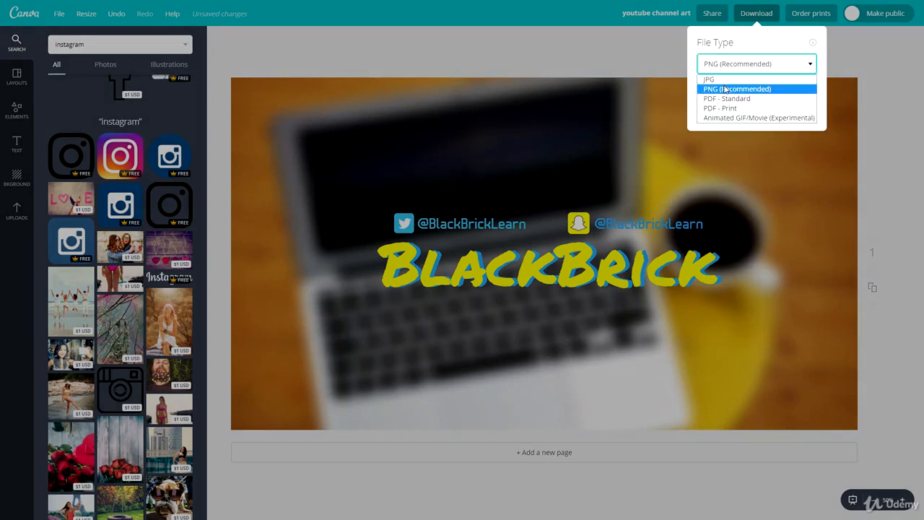
{"action": "left_click", "coordinate": [712, 79]}
{"action": "left_click", "coordinate": [742, 102]}
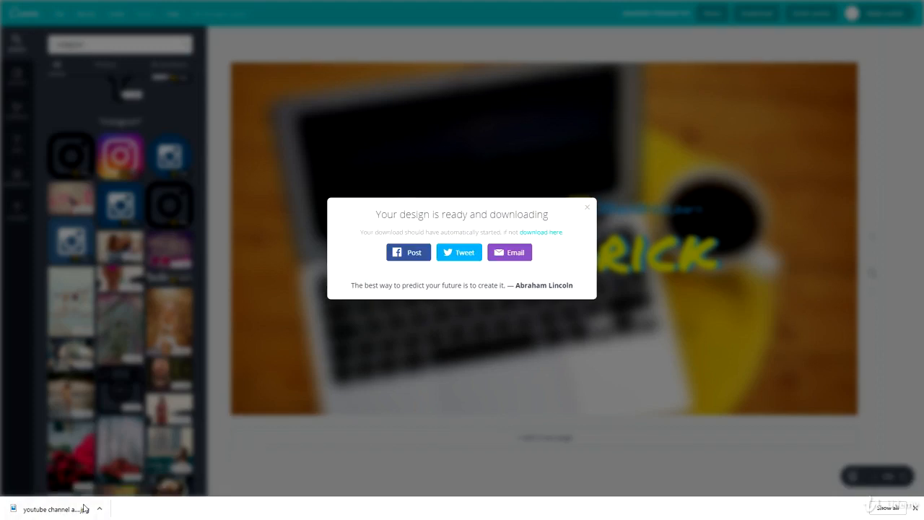
{"action": "left_click", "coordinate": [85, 509]}
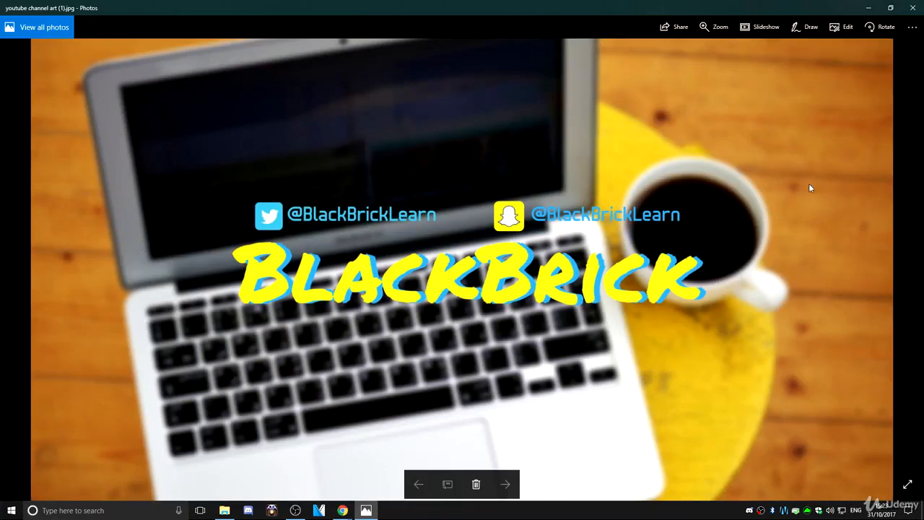
{"action": "left_click", "coordinate": [912, 8]}
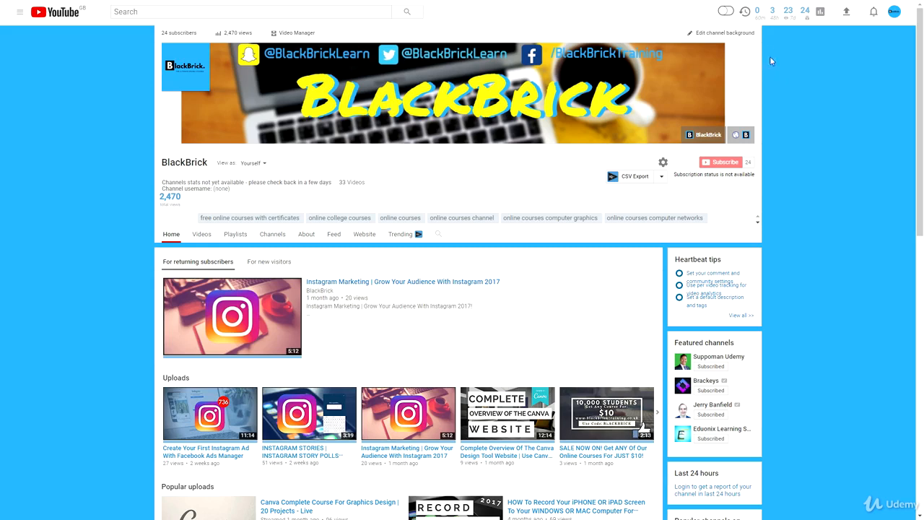
On the YouTube channel page, replace the channel art with "youtube channel art (1)" from Downloads, using Auto-enhance
{"action": "left_click", "coordinate": [753, 57]}
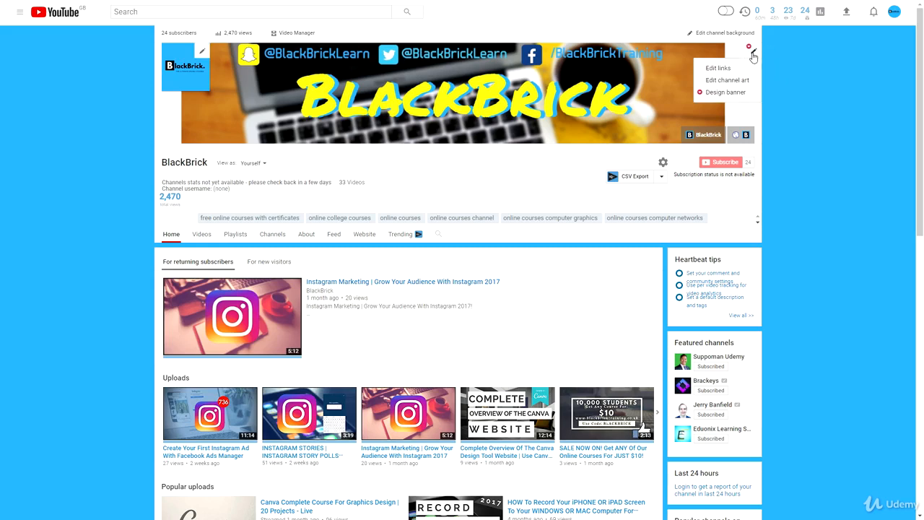
{"action": "left_click", "coordinate": [749, 78]}
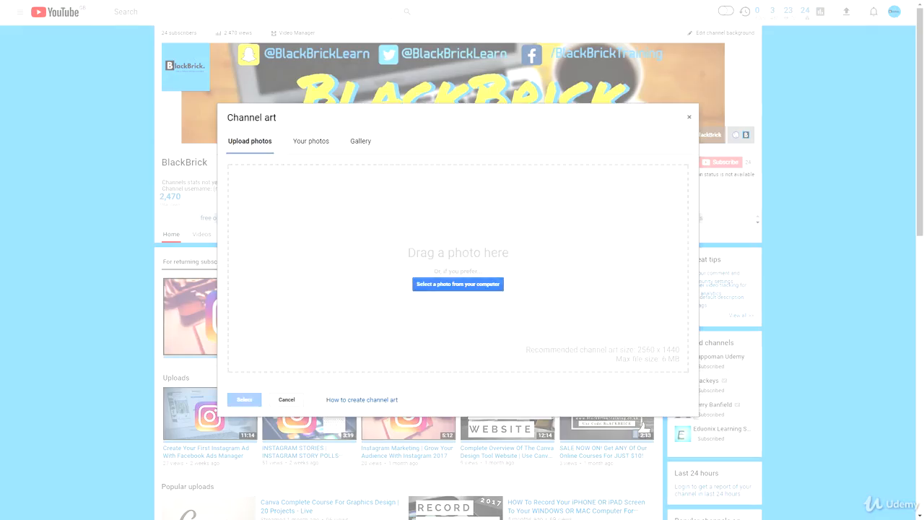
{"action": "left_click", "coordinate": [224, 511]}
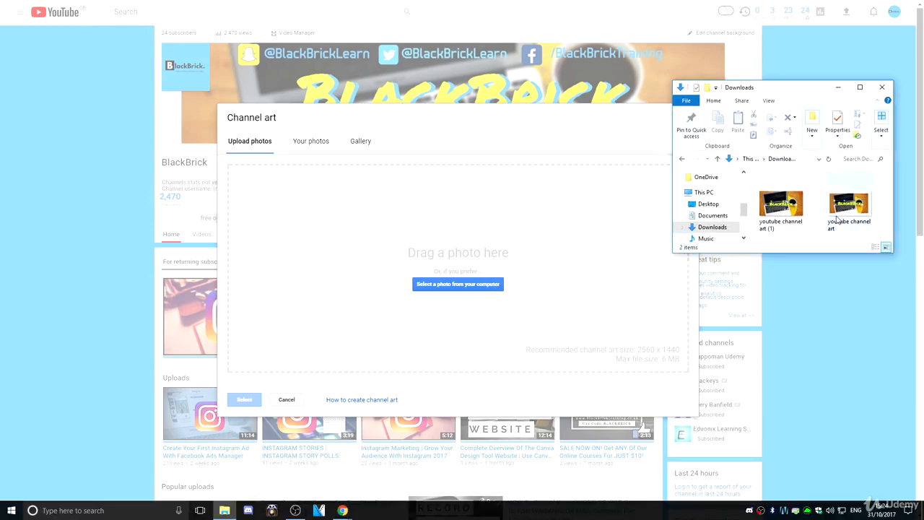
{"action": "left_click_drag", "start_coordinate": [784, 211], "coordinate": [491, 266]}
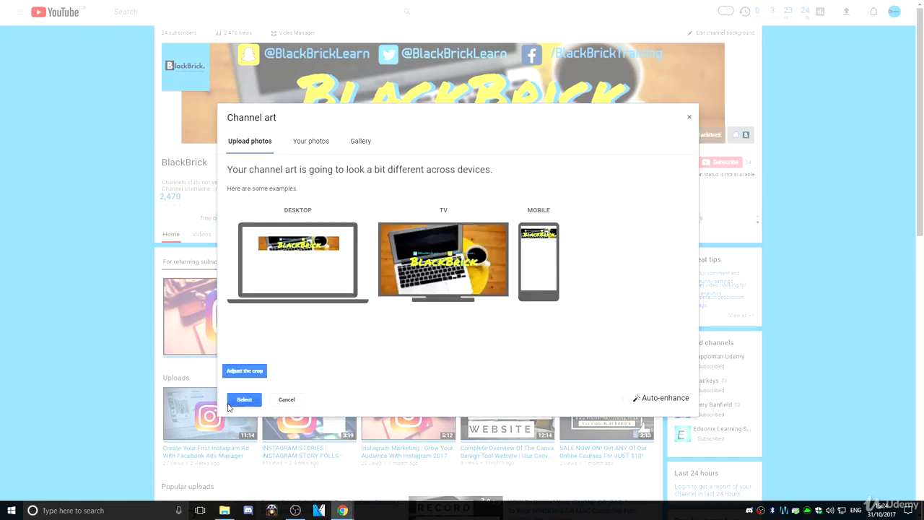
{"action": "left_click", "coordinate": [657, 397]}
{"action": "left_click", "coordinate": [245, 399]}
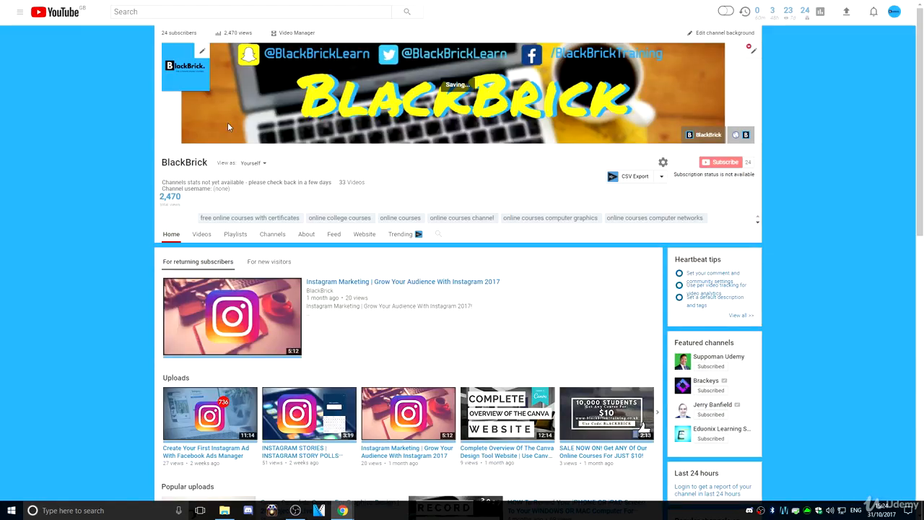